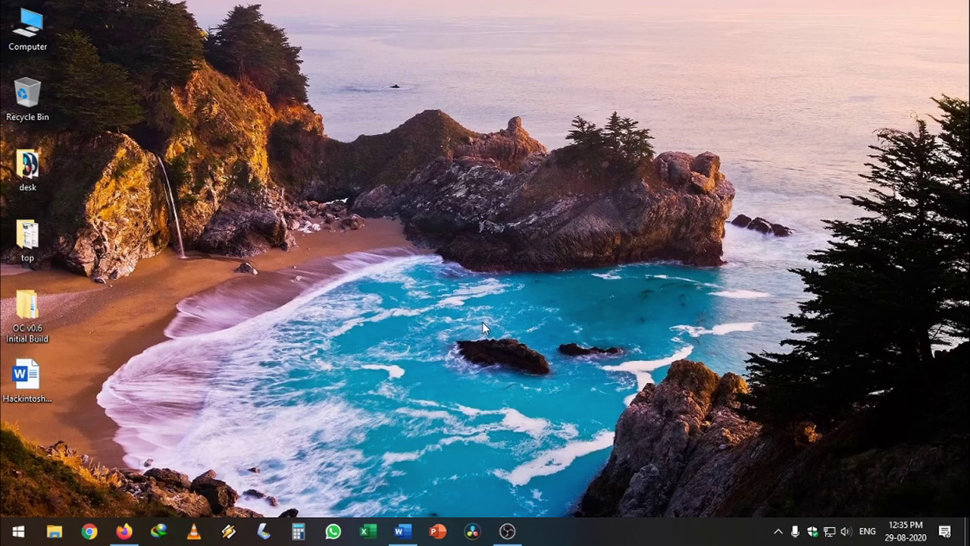
Step: Review the eight-point Hackintosh outline in the Hackintosh.docx Word document, from Know your System Info to Post Install
left_click(406, 534)
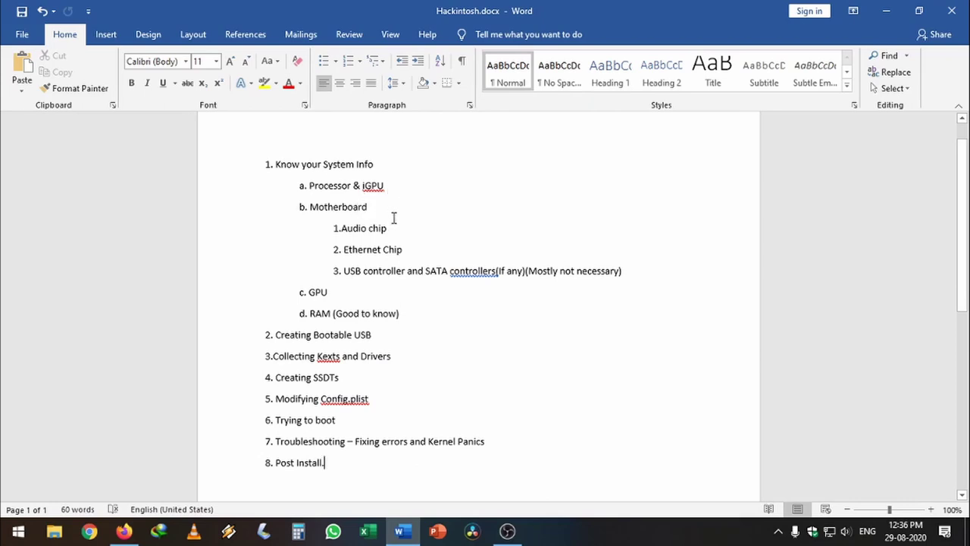
scroll(448, 269, "down", 1)
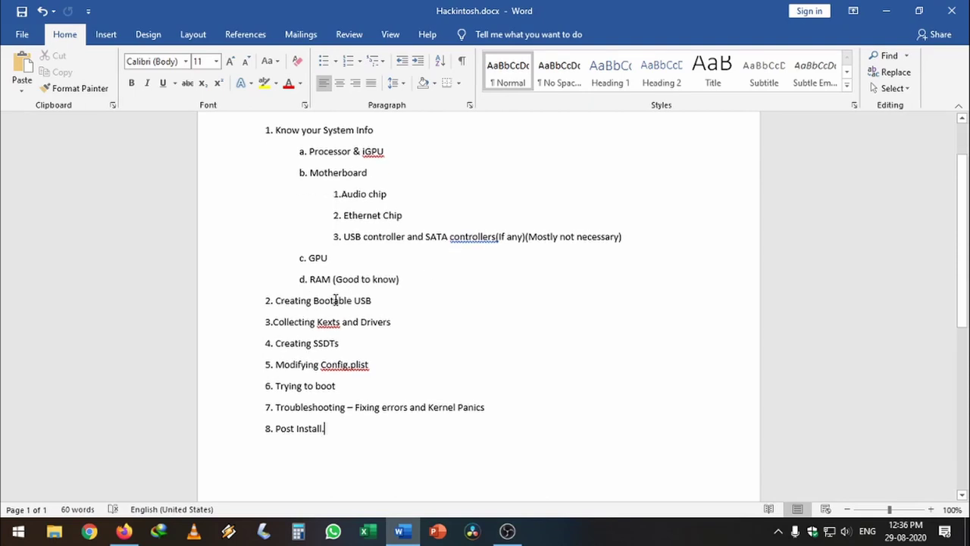
double_click(293, 303)
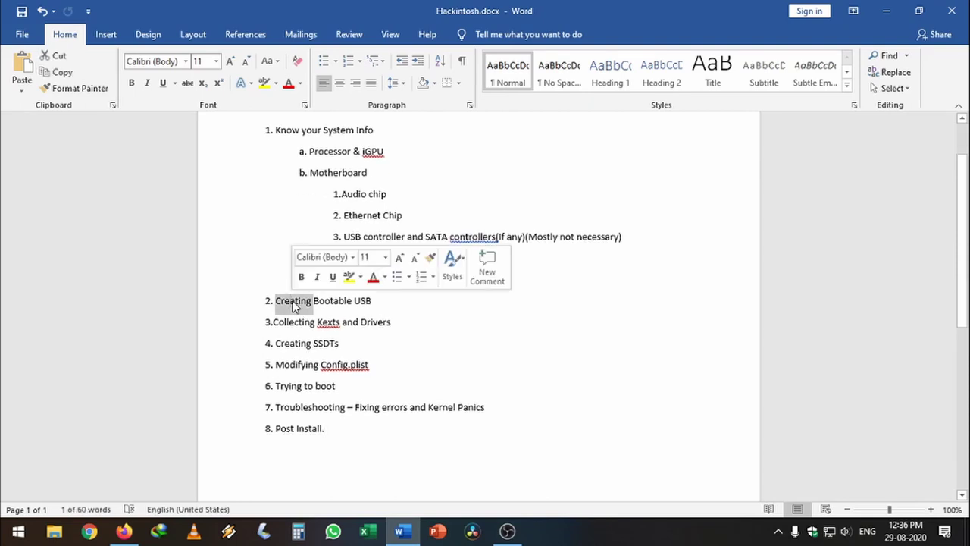
left_click(374, 300)
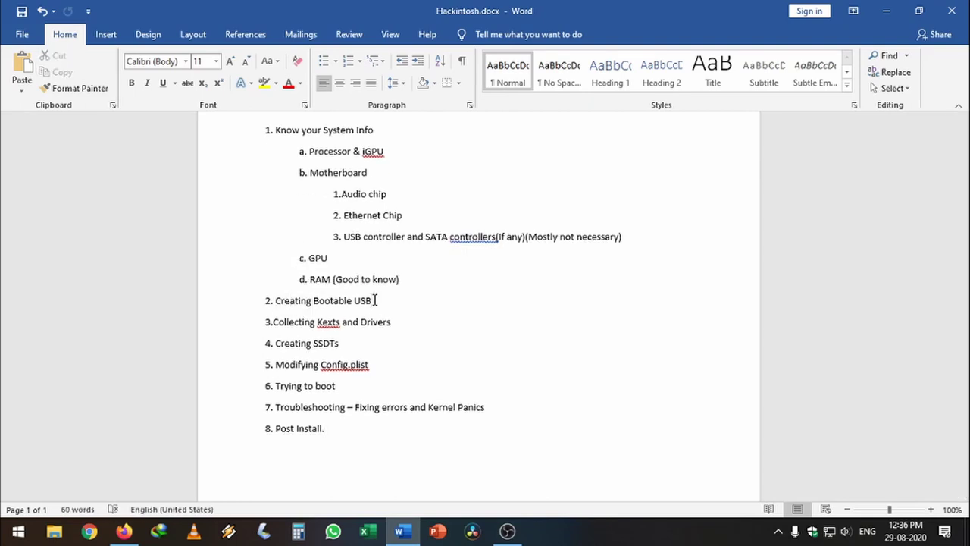
left_click(395, 321)
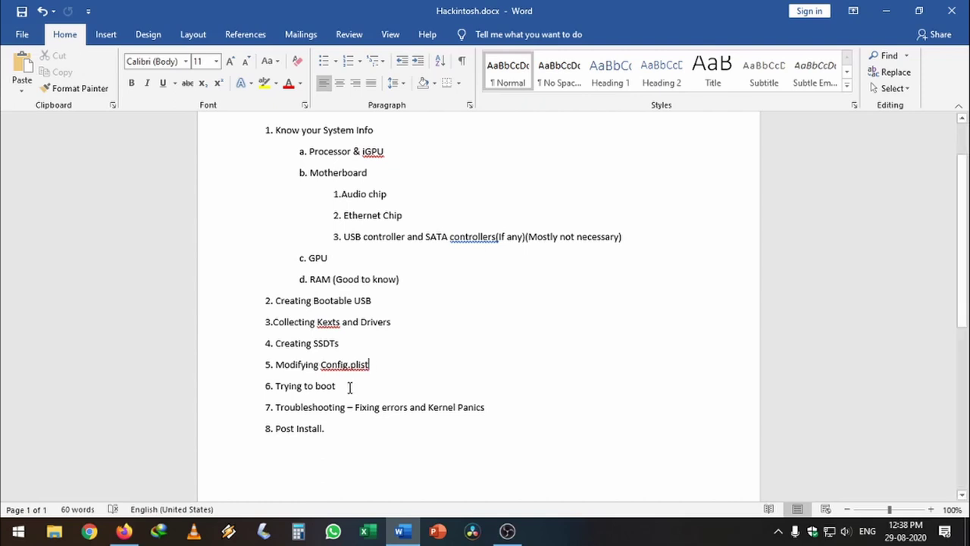
left_click(350, 387)
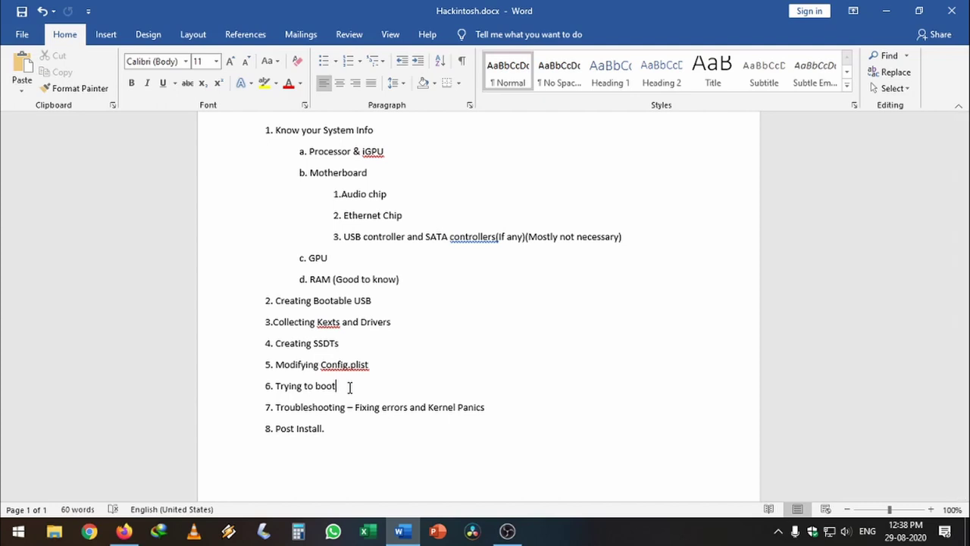
left_click(392, 407)
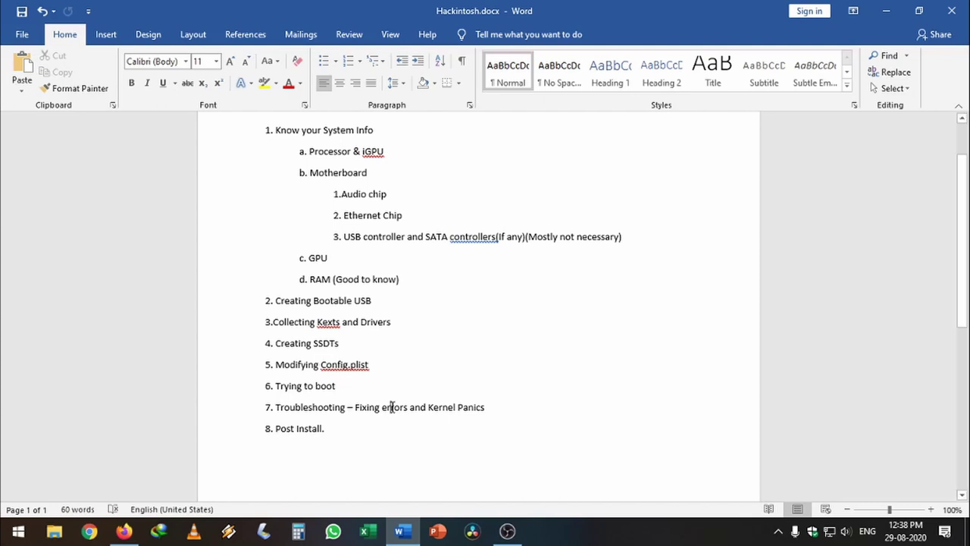
left_click(341, 425)
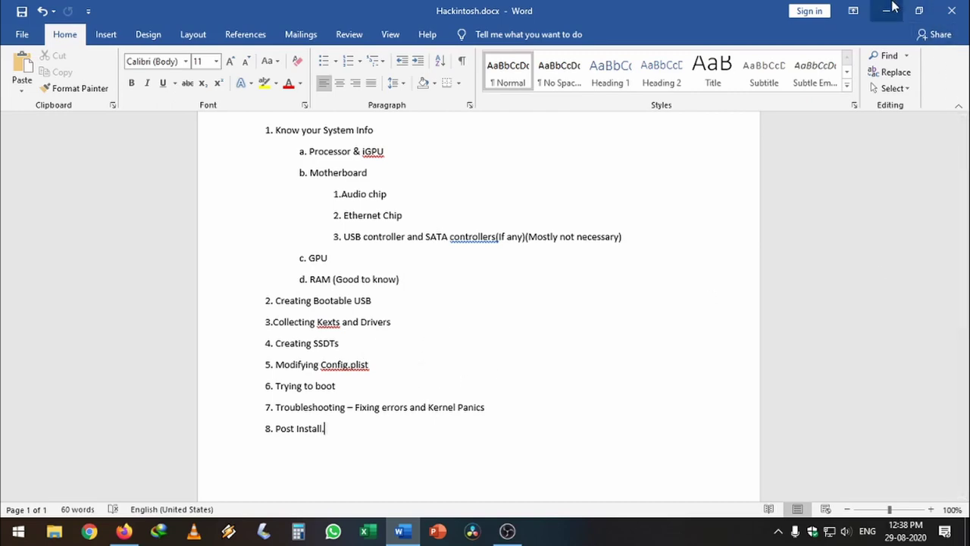
left_click(886, 11)
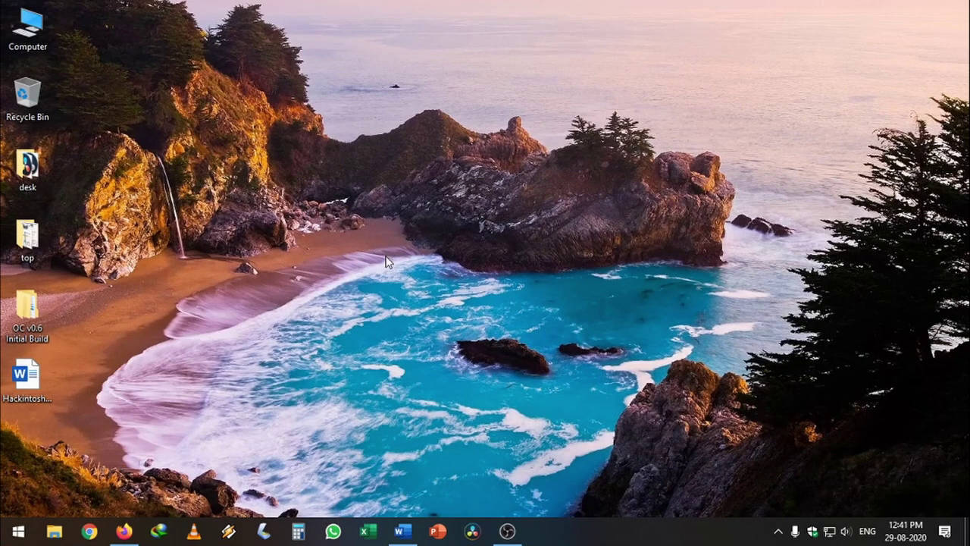
Step: Switch to Firefox and open the "Making the installer in Windows" page of the OpenCore Install Guide
left_click(123, 530)
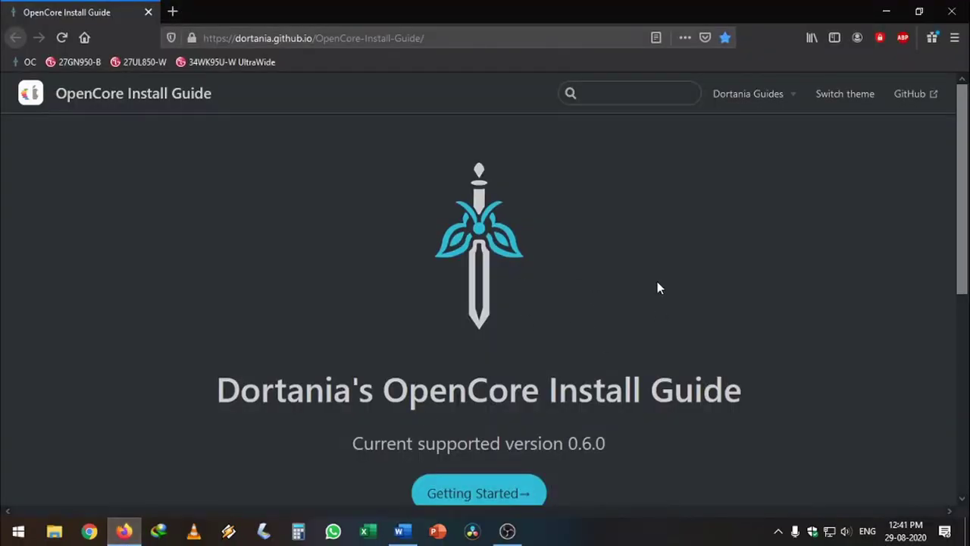
left_click(485, 433)
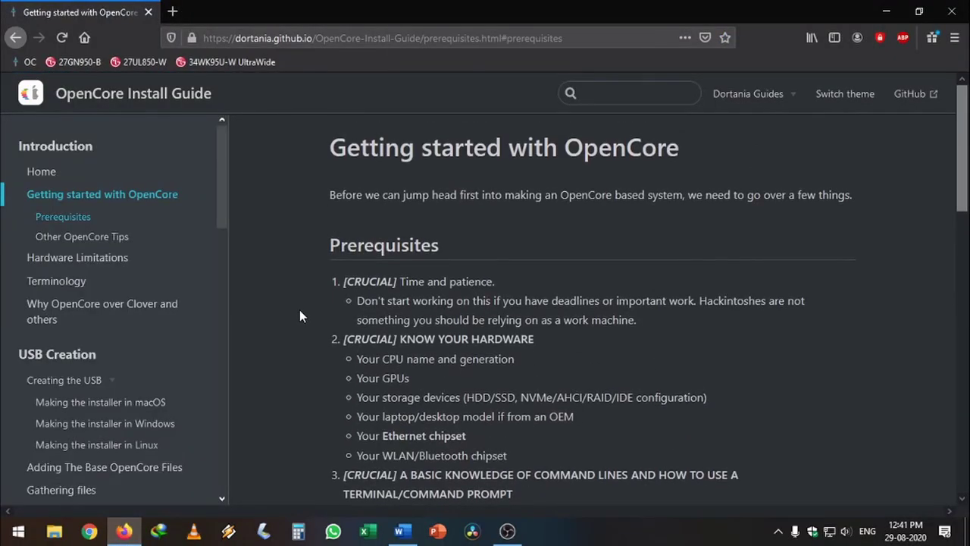
scroll(299, 309, "down", 2)
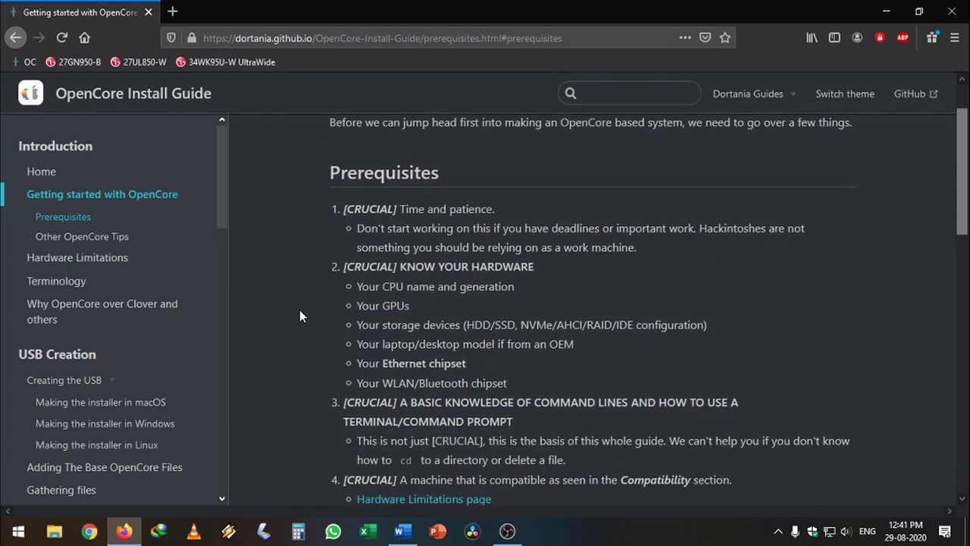
left_click(148, 424)
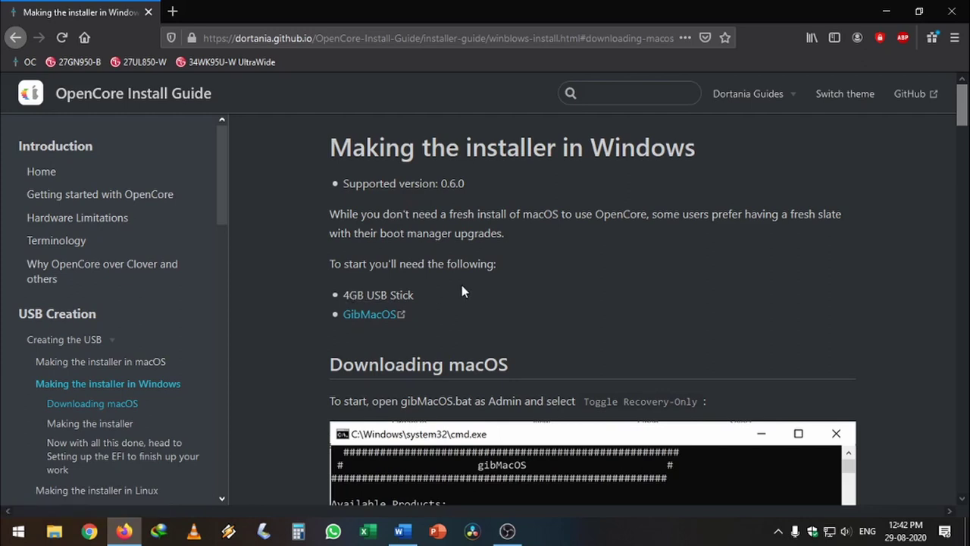
Step: Download the linked gibMacOS repository from GitHub as gibMacOS-master.zip and open its download folder
left_click(377, 323)
scroll(650, 353, "down", 1)
left_click(658, 307)
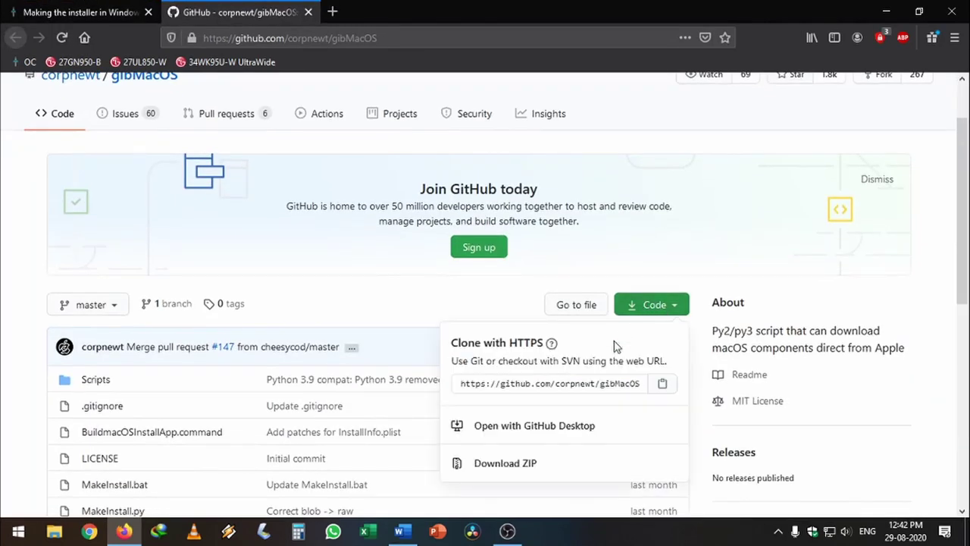
left_click(546, 464)
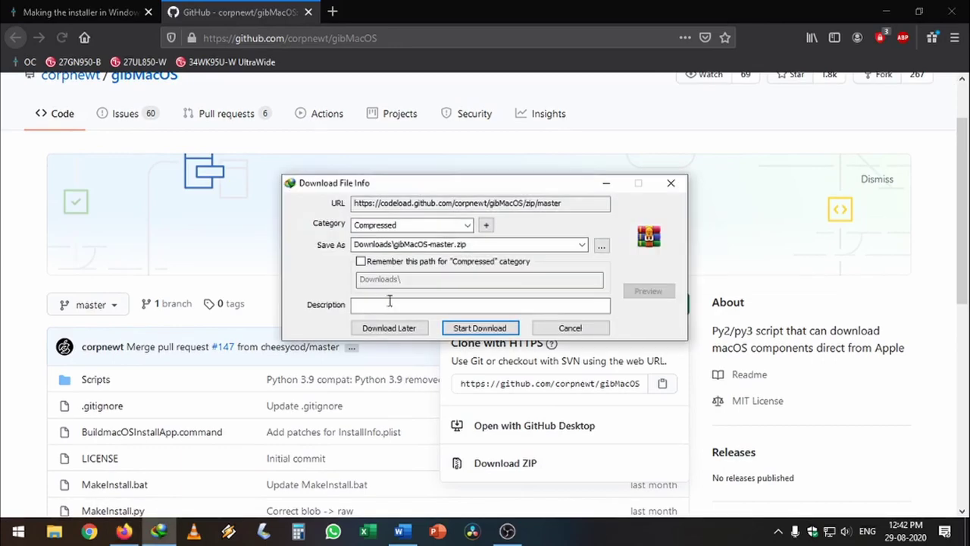
left_click(480, 327)
left_click(523, 310)
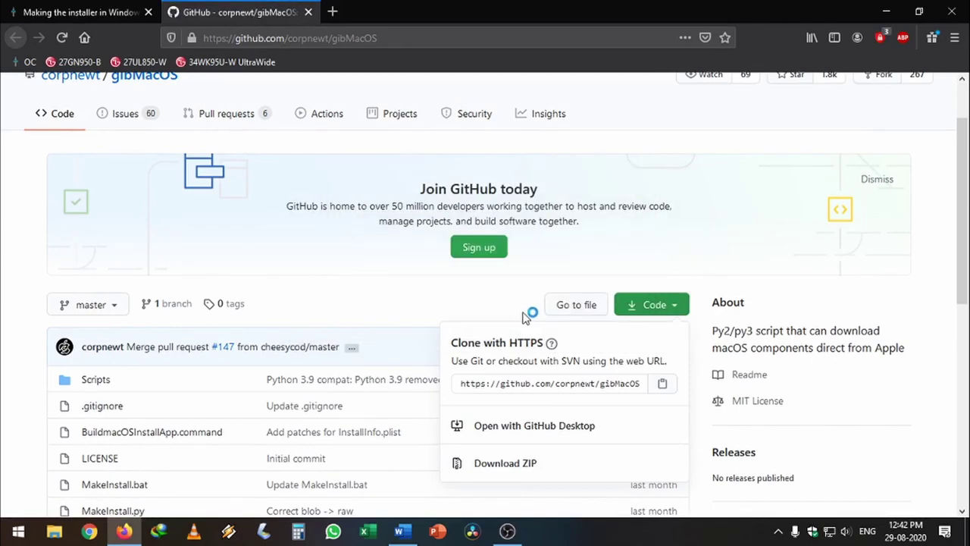
Step: Extract gibMacOS-master.zip into its own folder in Downloads and open the inner gibMacOS-master folder
right_click(317, 112)
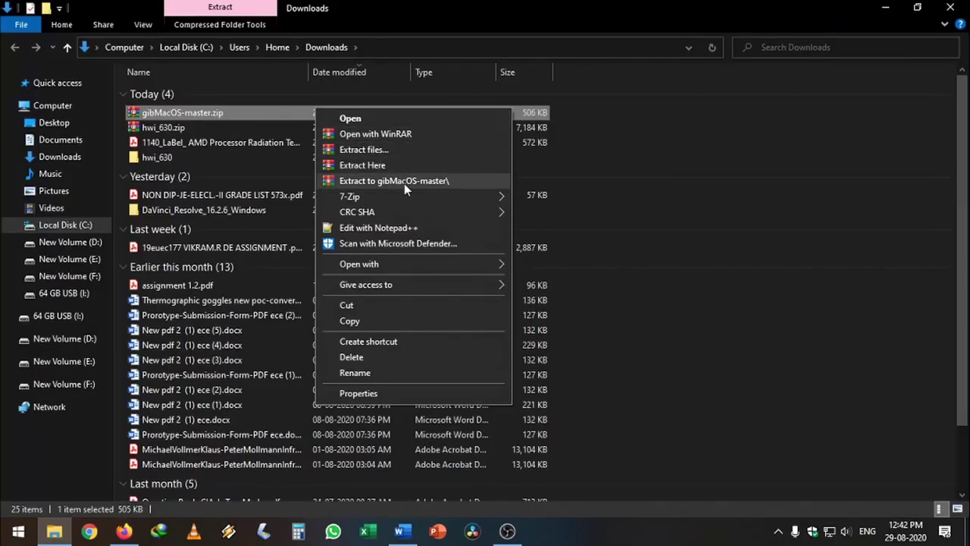
left_click(404, 184)
double_click(290, 158)
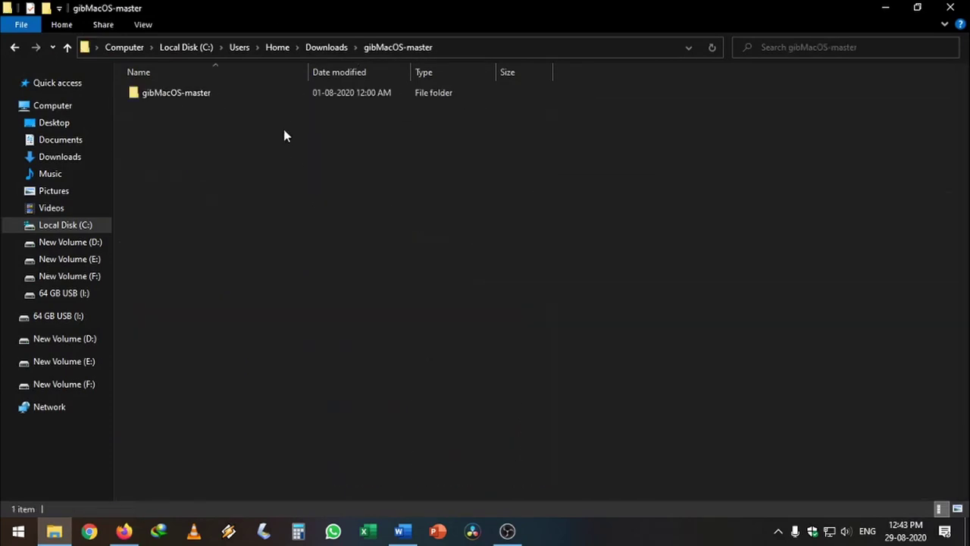
double_click(305, 97)
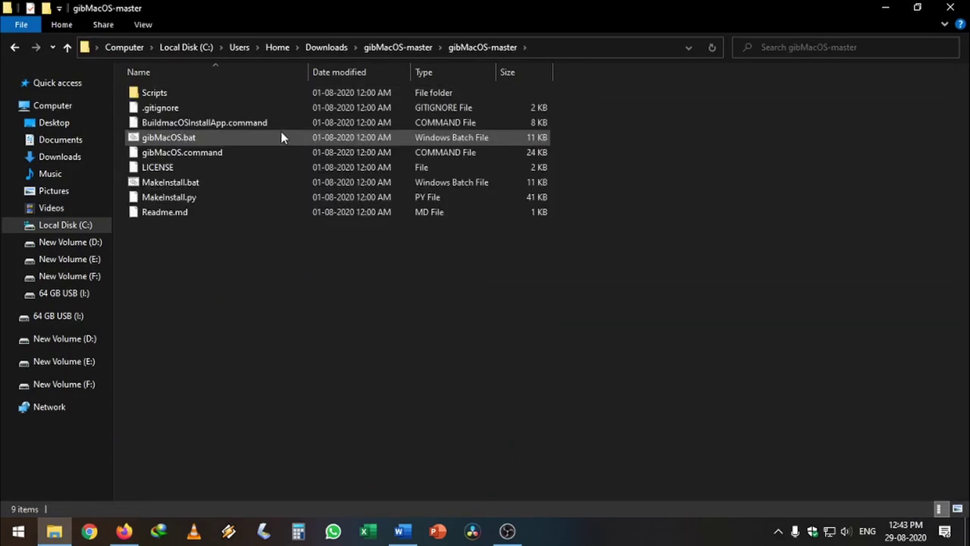
Step: Run gibMacOS.bat and switch on Recovery-Only mode with option R
right_click(200, 136)
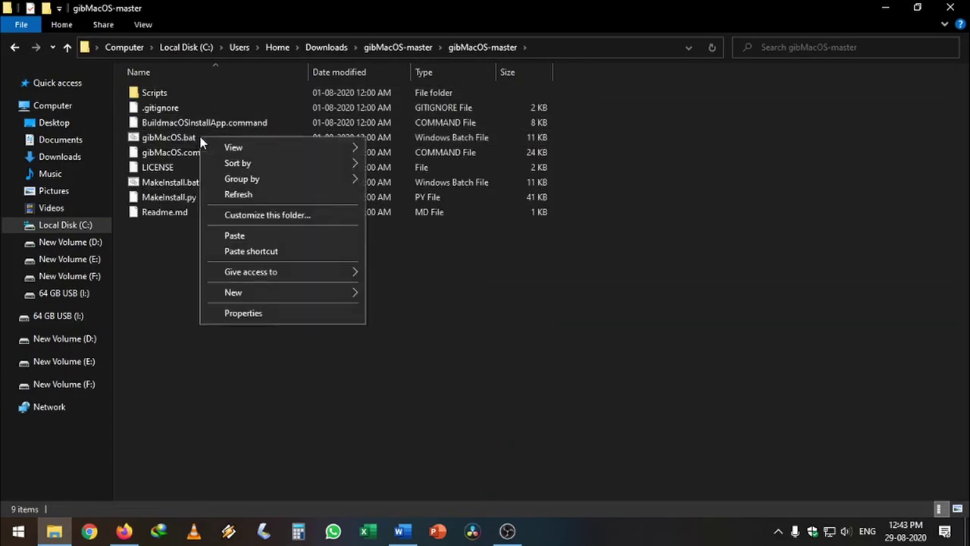
double_click(194, 139)
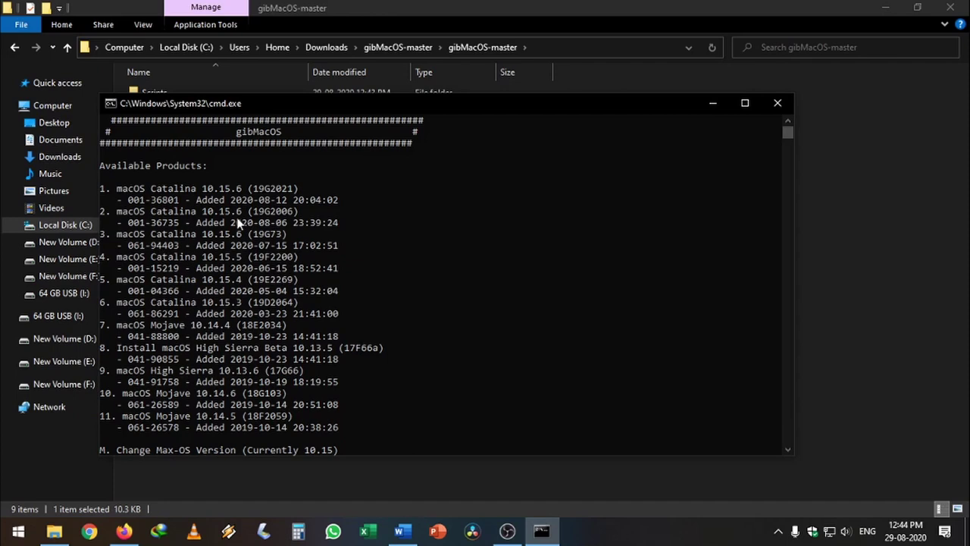
scroll(300, 227, "down", 4)
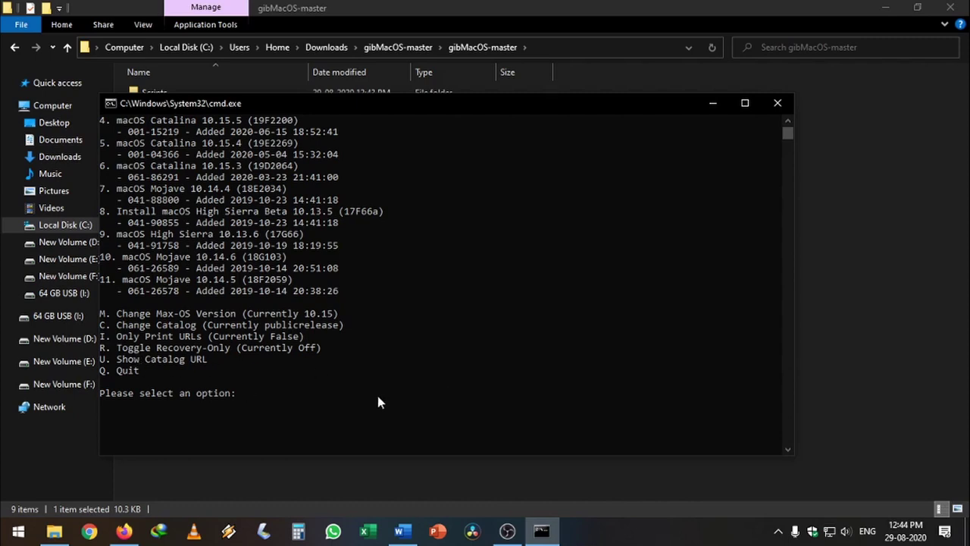
type("R")
key("Return")
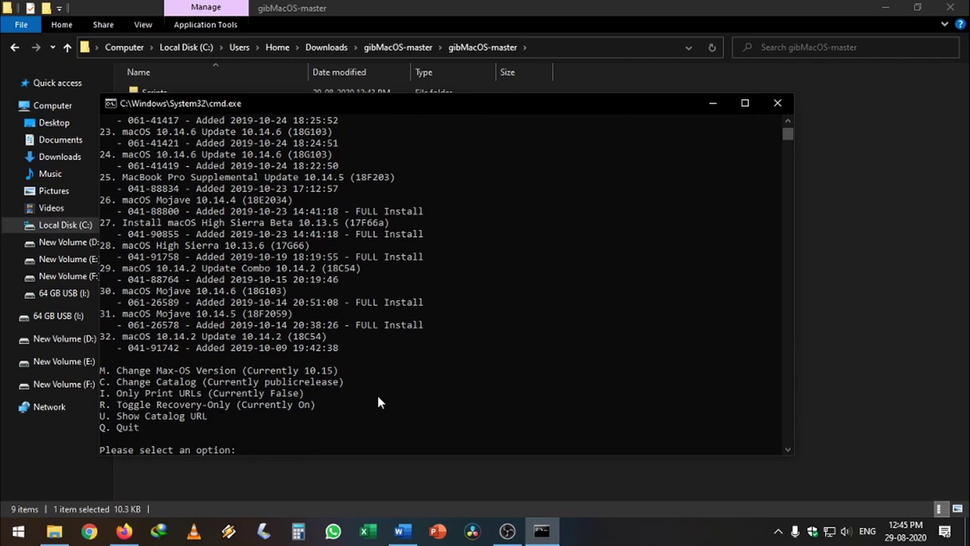
Step: Review the product list and download product 4, macOS Catalina 10.15.6 (19G2021), marked as a full install
scroll(332, 375, "up", 1)
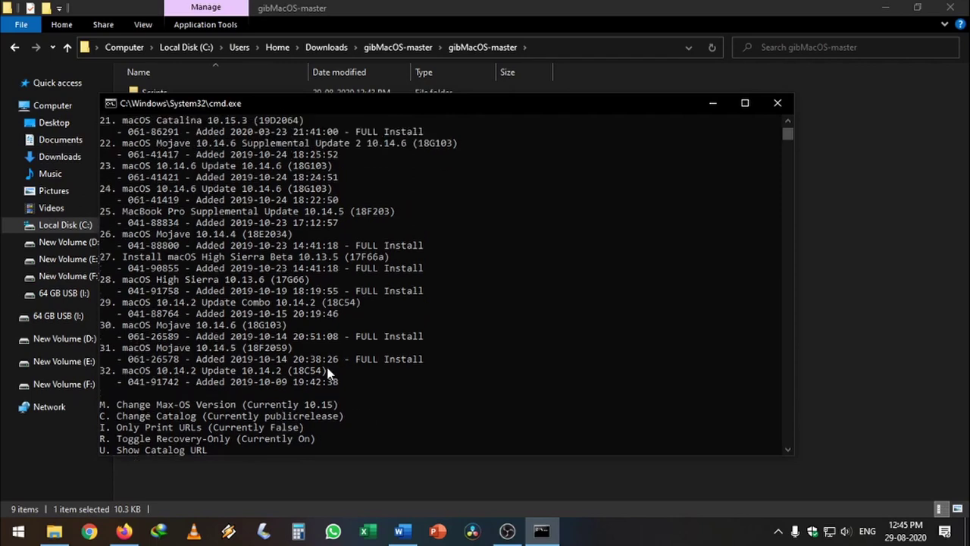
scroll(332, 376, "up", 15)
left_click_drag(101, 257, 424, 276)
left_click(396, 270)
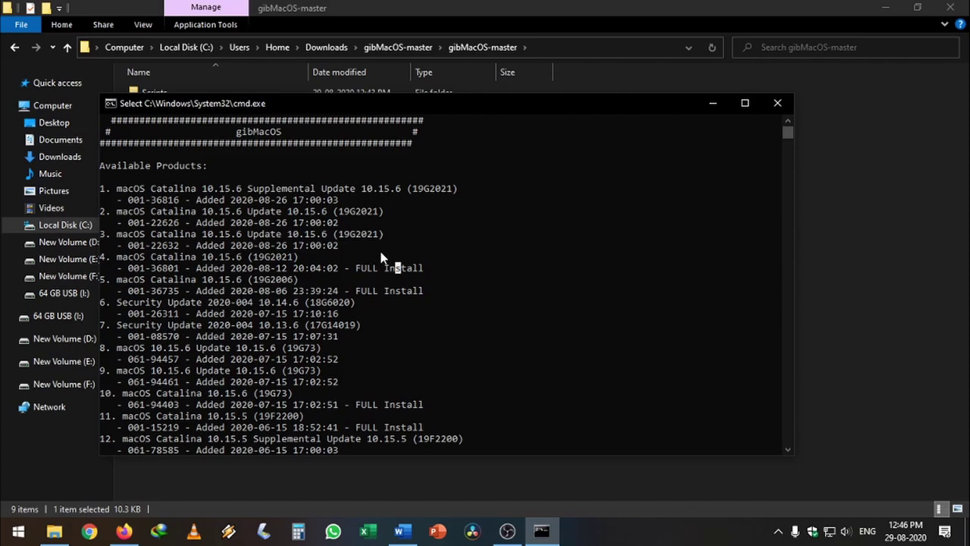
scroll(402, 270, "down", 15)
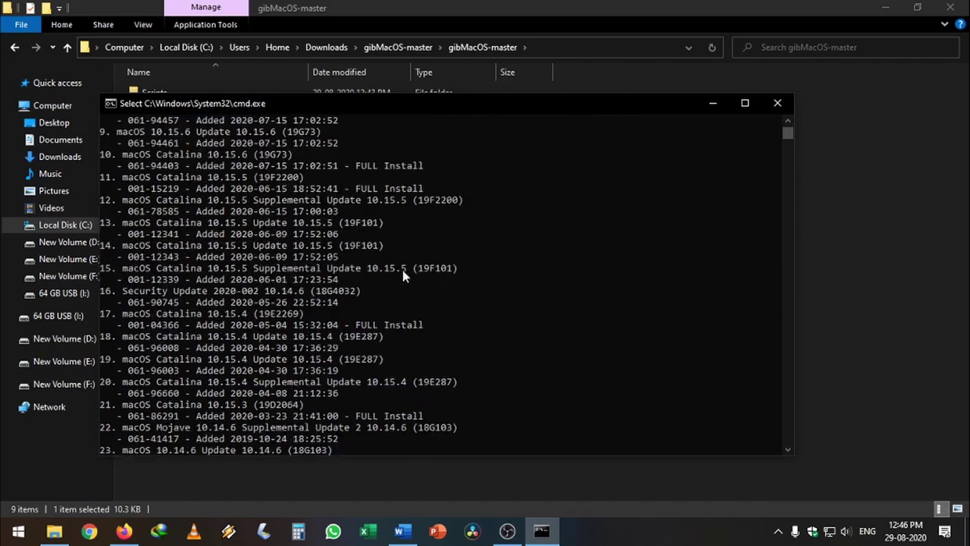
type("4")
key("Return")
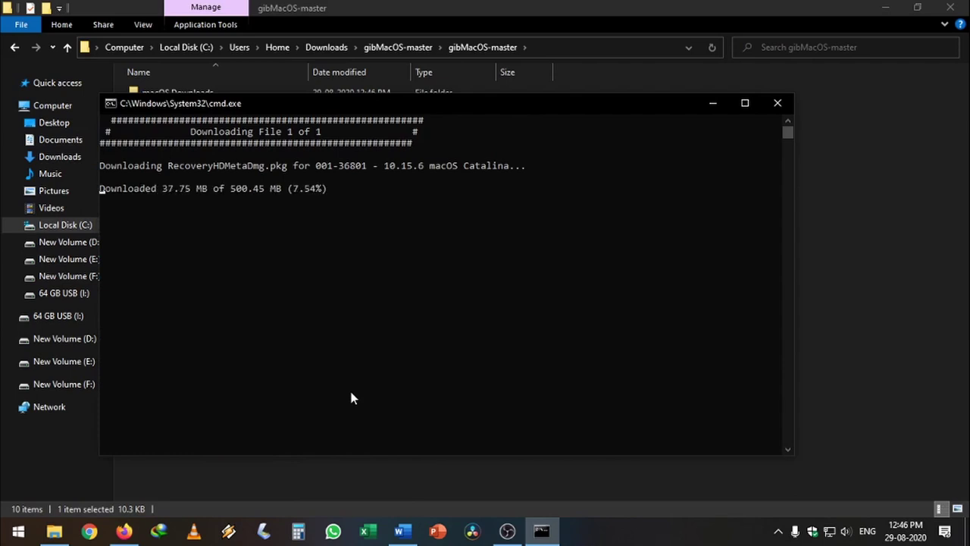
Step: Check RecoveryHDMetaDmg.pkg in the 001-36801 - 10.15.6 macOS Catalina folder under macOS Downloads, and dismiss the gibMacOS download summary
left_click_drag(257, 107, 284, 203)
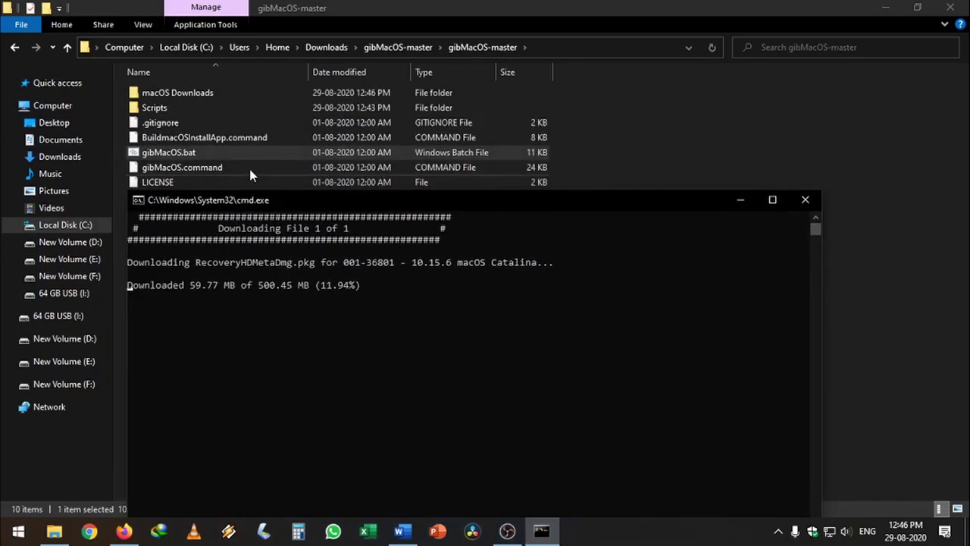
left_click(201, 113)
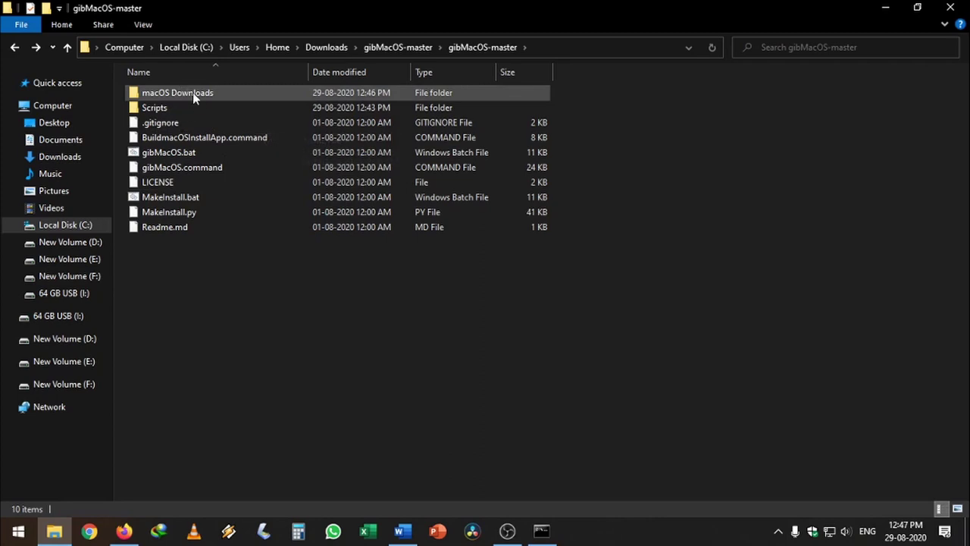
left_click(213, 96)
double_click(213, 96)
double_click(213, 95)
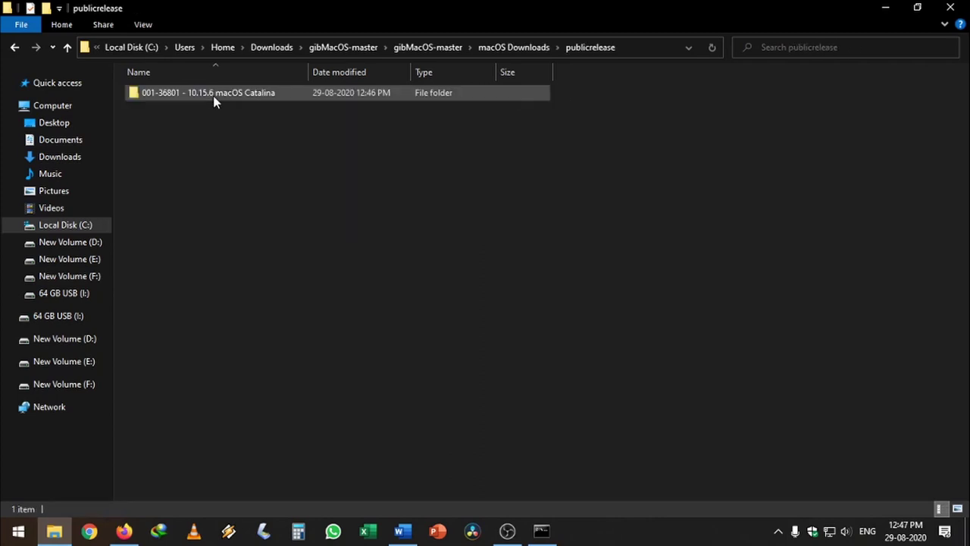
double_click(213, 96)
left_click(241, 97)
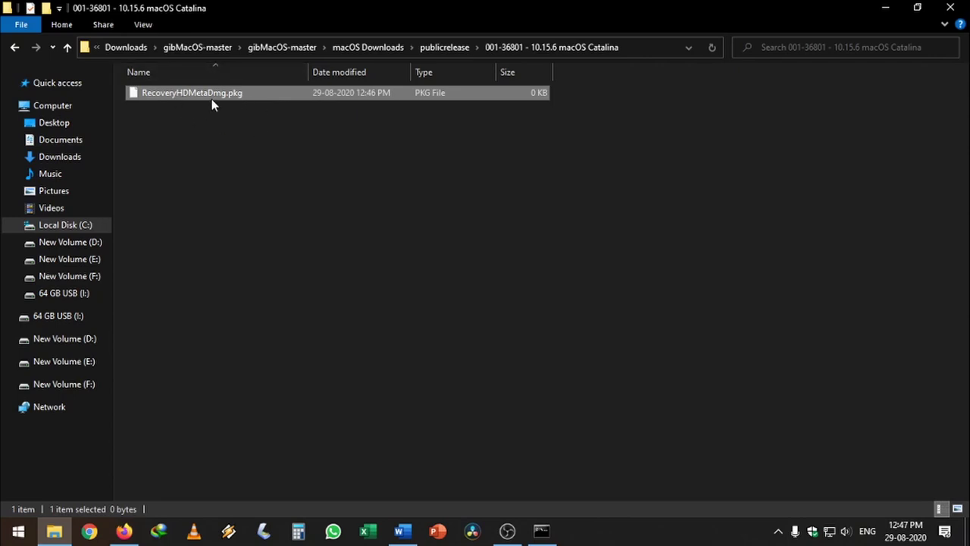
key("alt+Tab")
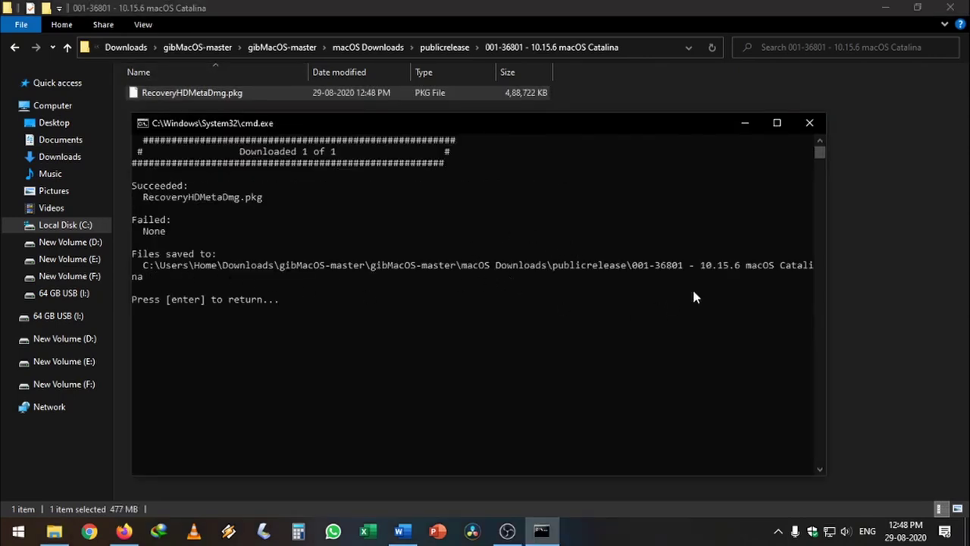
key("Return")
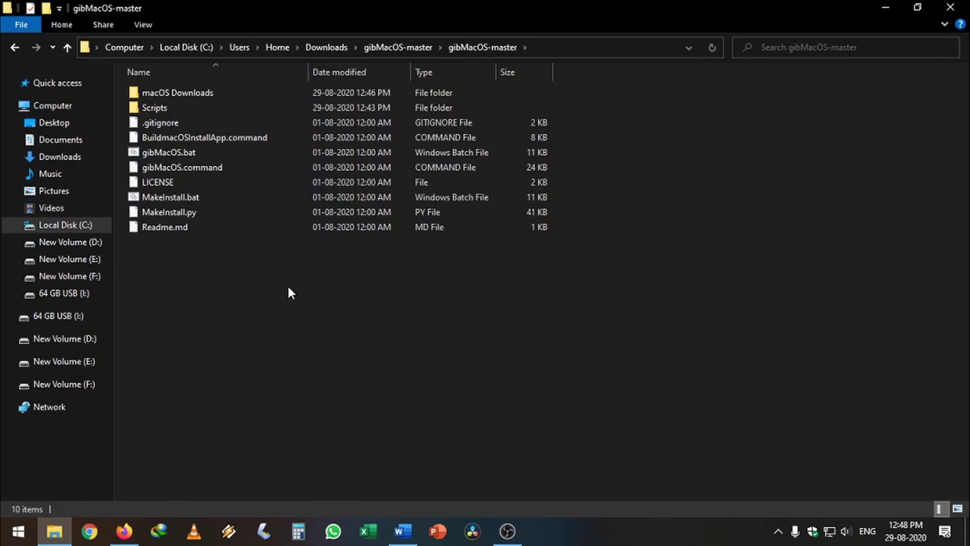
Step: Run MakeInstall.bat as administrator and choose disk 2, the Samsung Flash Drive USB Device, with option O to use OpenCore
left_click(296, 198)
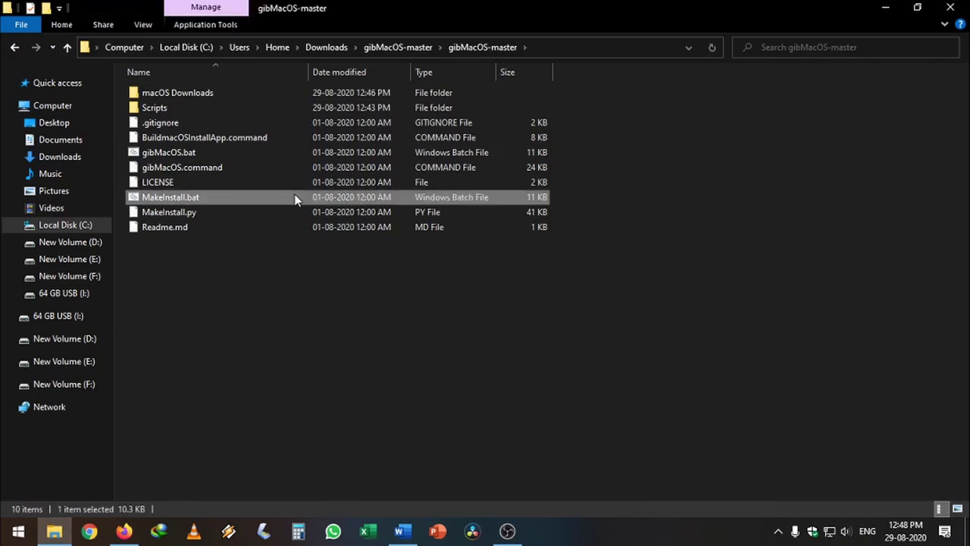
right_click(199, 197)
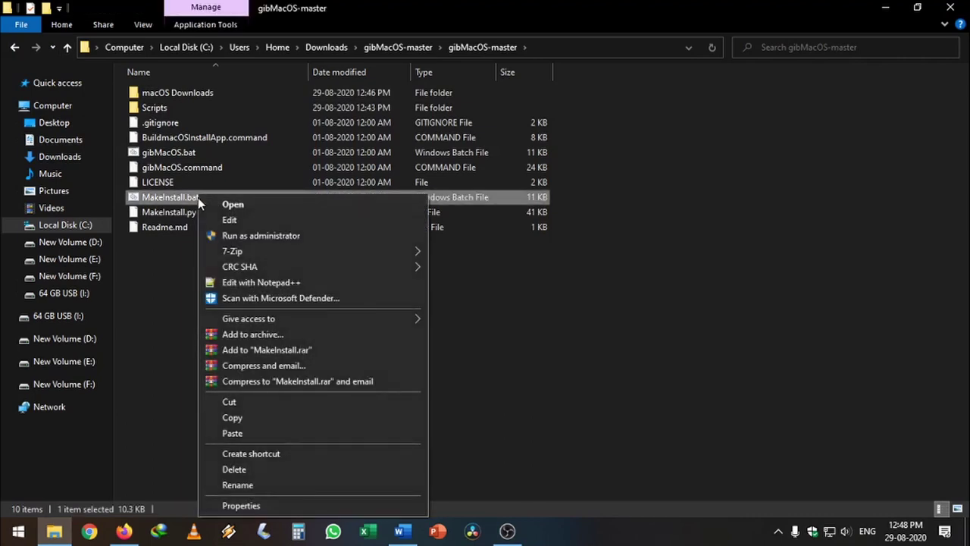
left_click(253, 235)
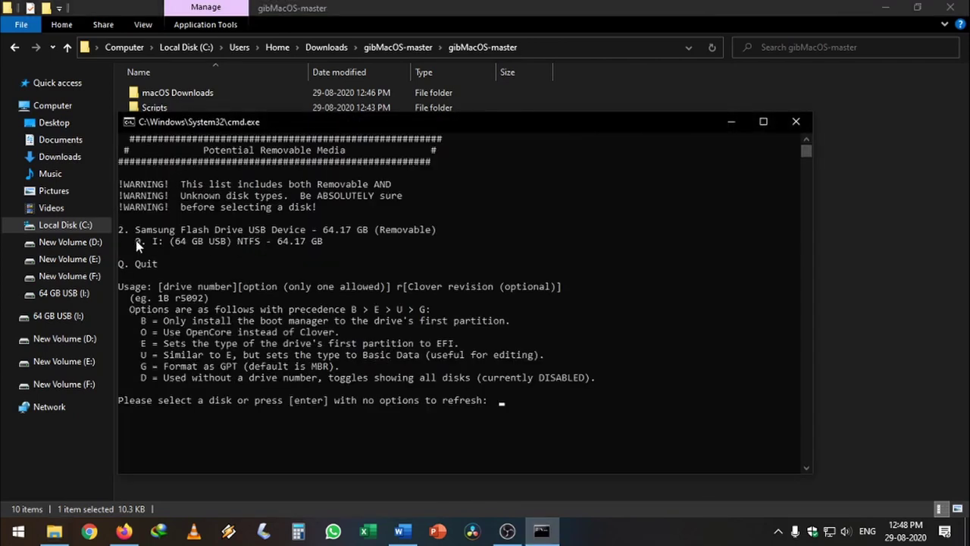
left_click(120, 229)
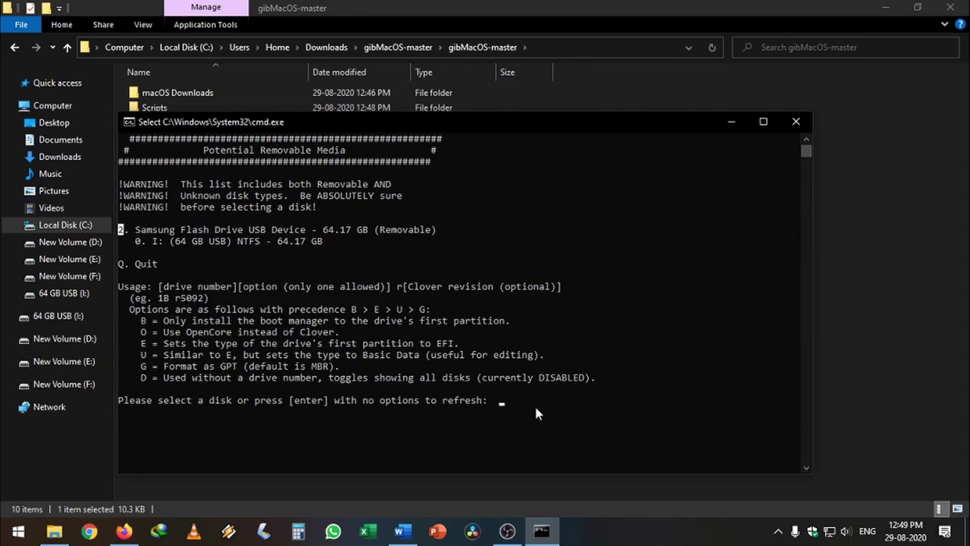
type("2")
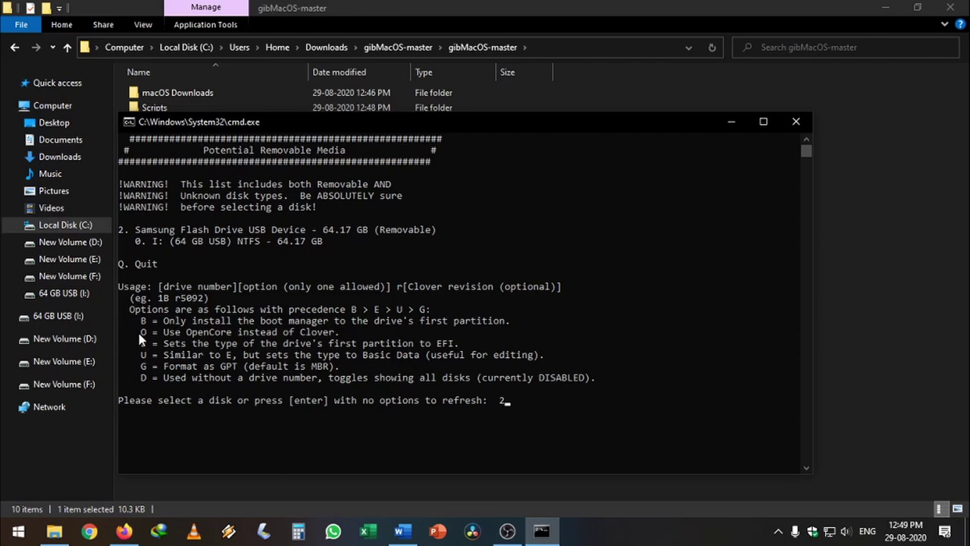
left_click_drag(137, 331, 335, 333)
left_click(519, 400)
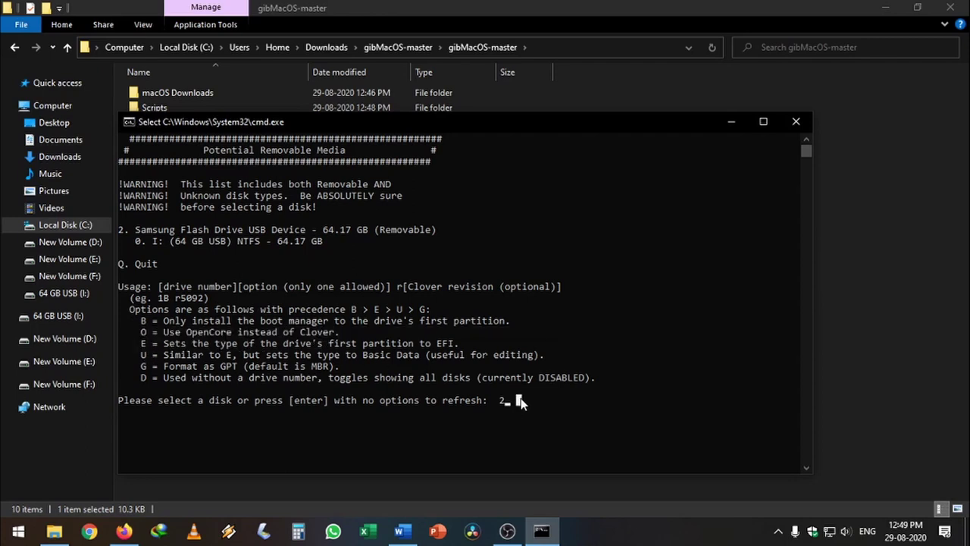
type("o")
key("Return")
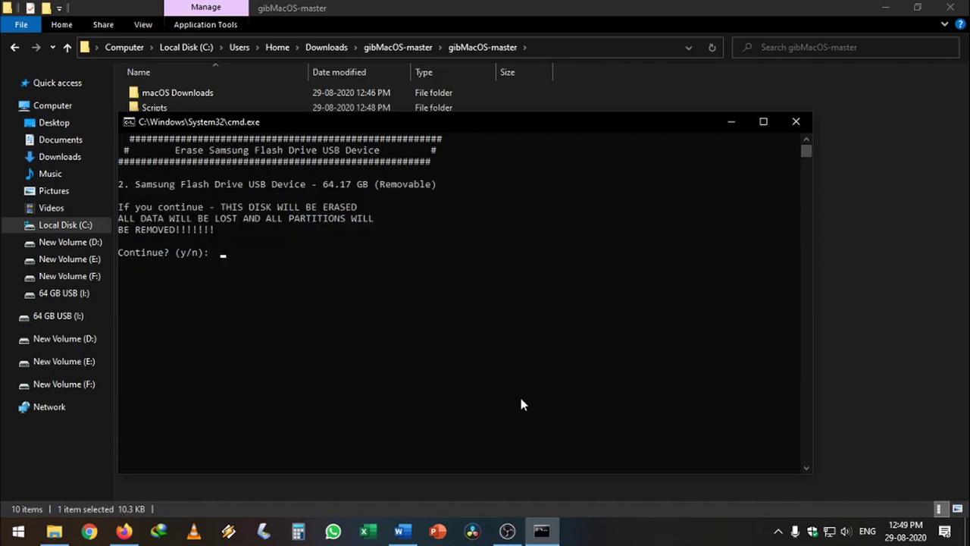
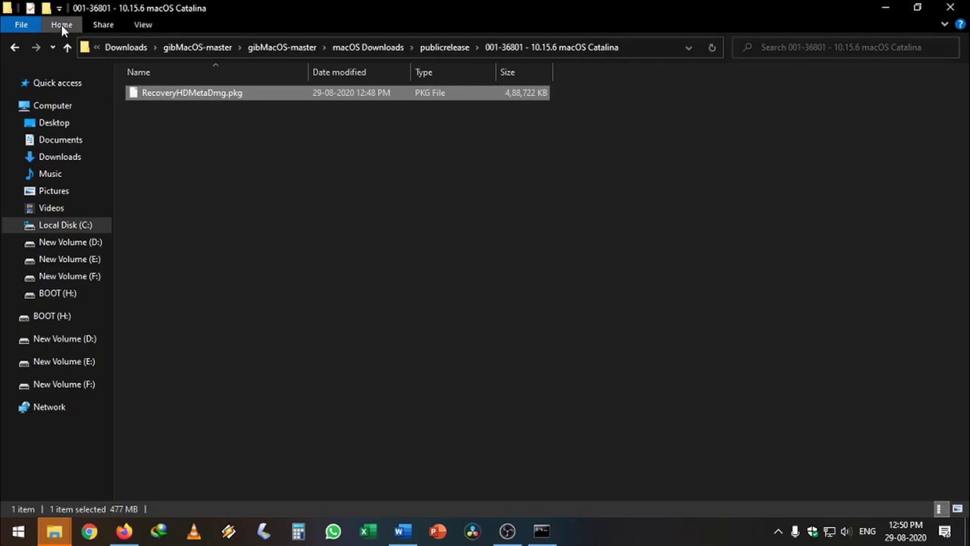
Step: Copy the path of RecoveryHDMetaDmg.pkg and submit it to MakeInstall as the recovery package to extract
left_click(61, 25)
left_click(147, 66)
left_click(541, 531)
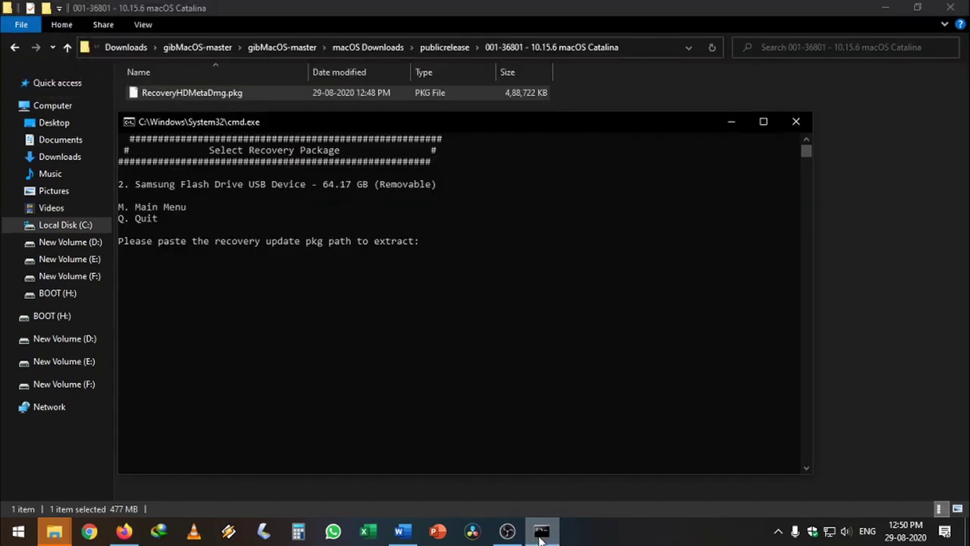
right_click(444, 241)
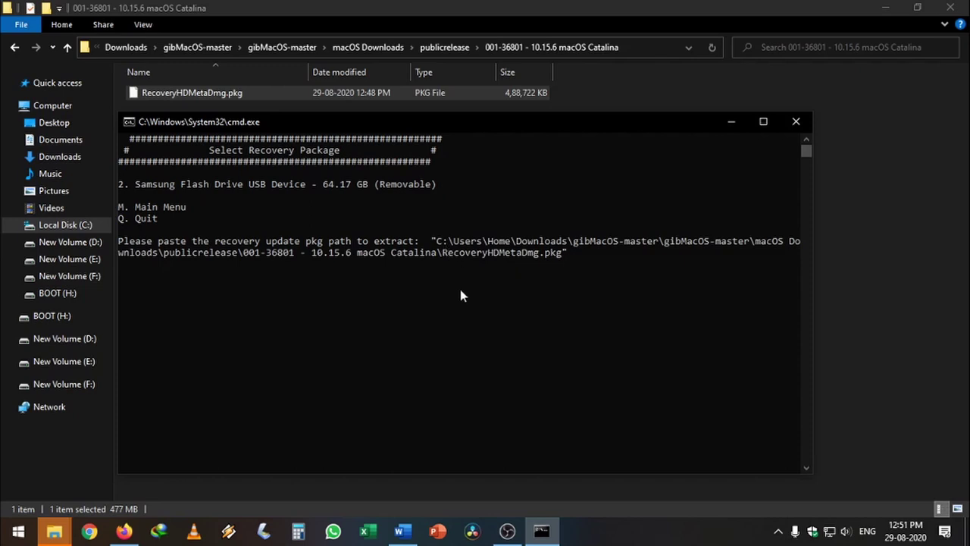
key("Return")
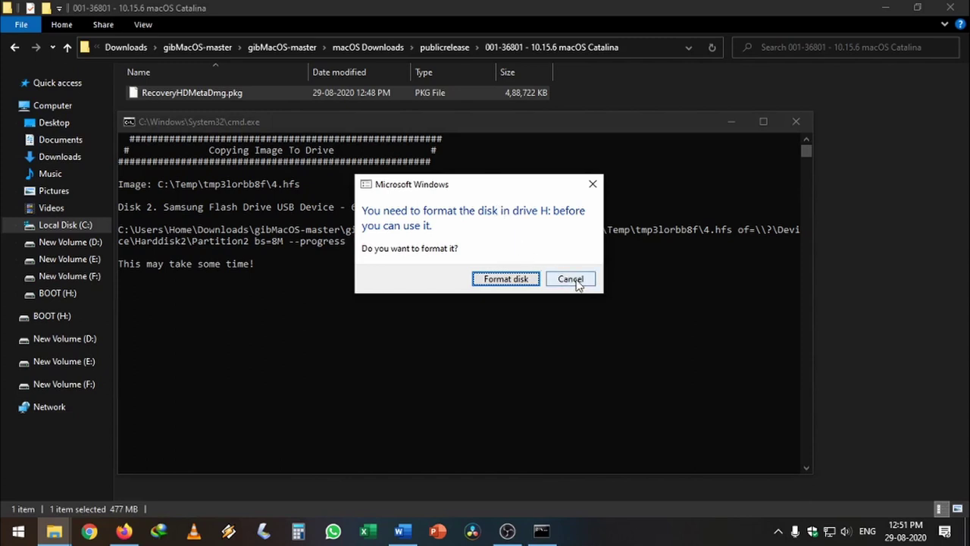
Step: Decline formatting drive H:, return to the MakeInstall main menu after the OpenCore installation, and close the script window
left_click(570, 279)
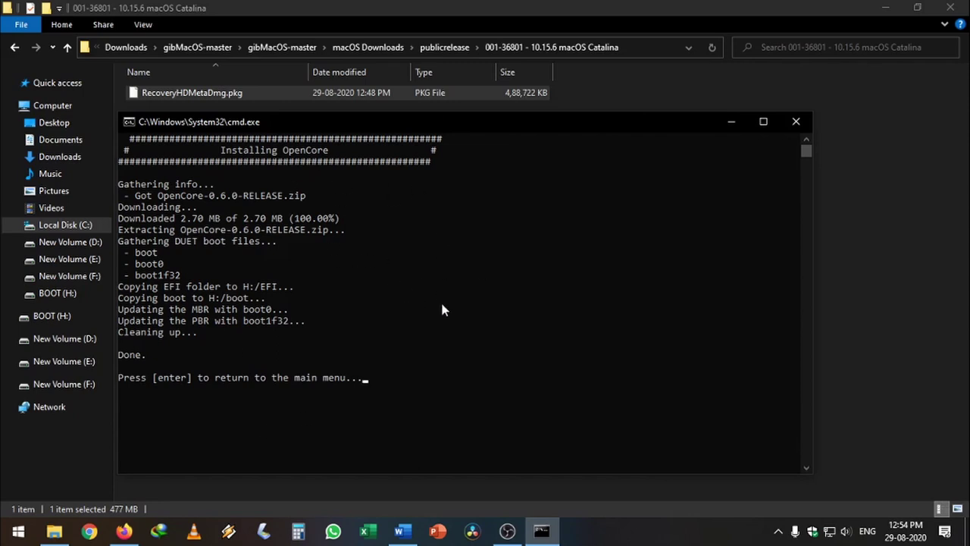
key("Return")
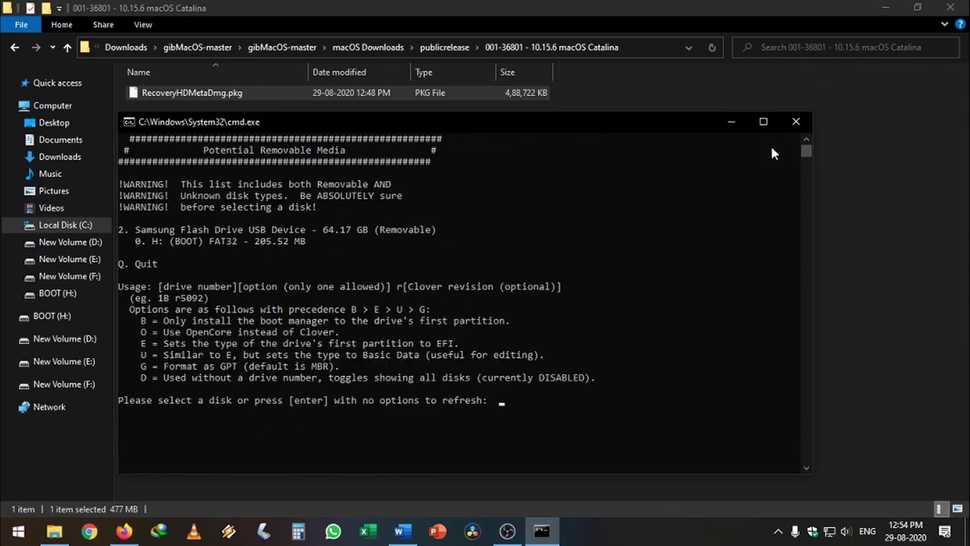
left_click(795, 121)
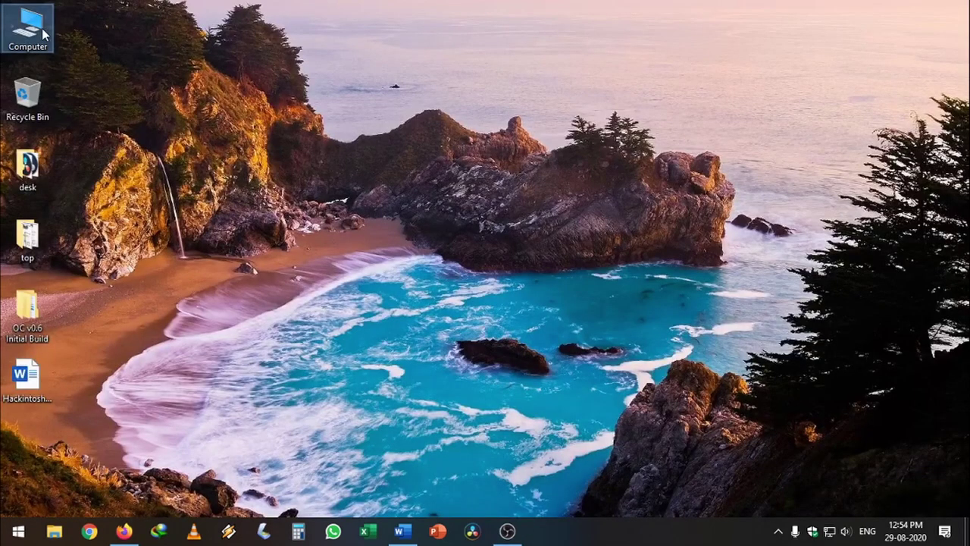
Step: Open the OC folder inside EFI on the BOOT (H:) drive
double_click(44, 33)
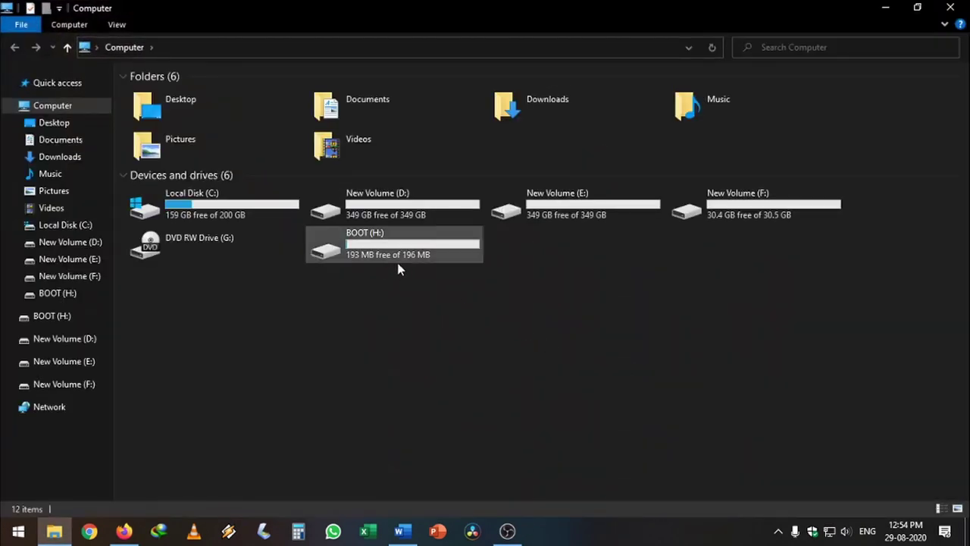
double_click(417, 257)
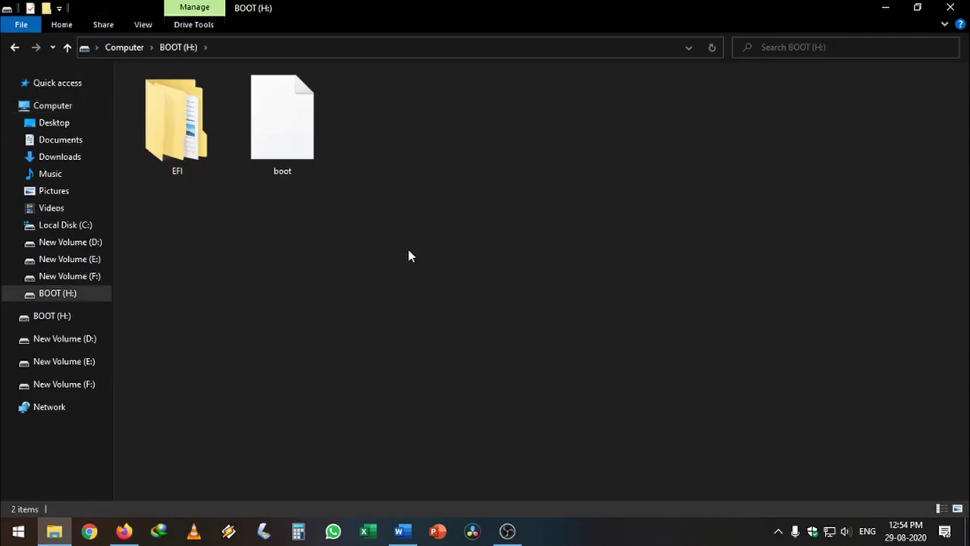
double_click(193, 155)
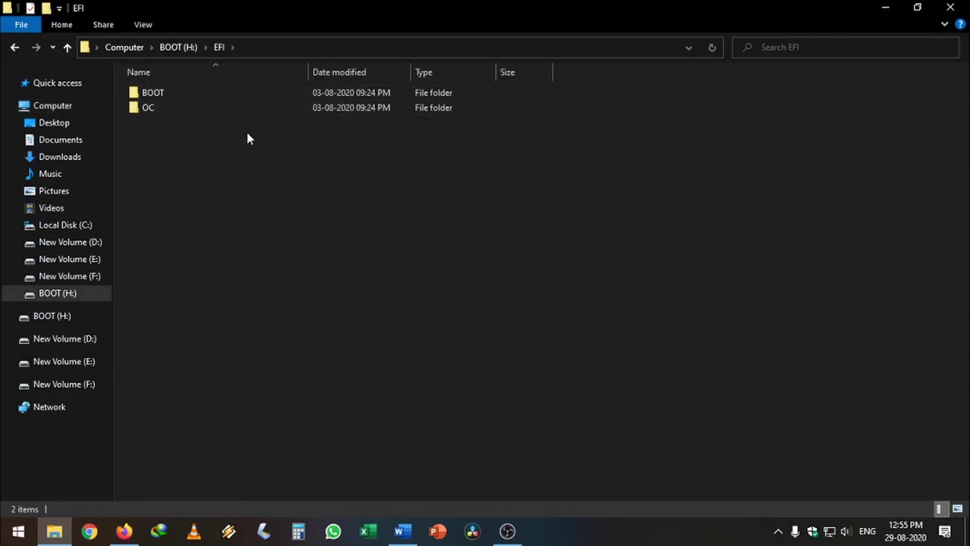
double_click(263, 110)
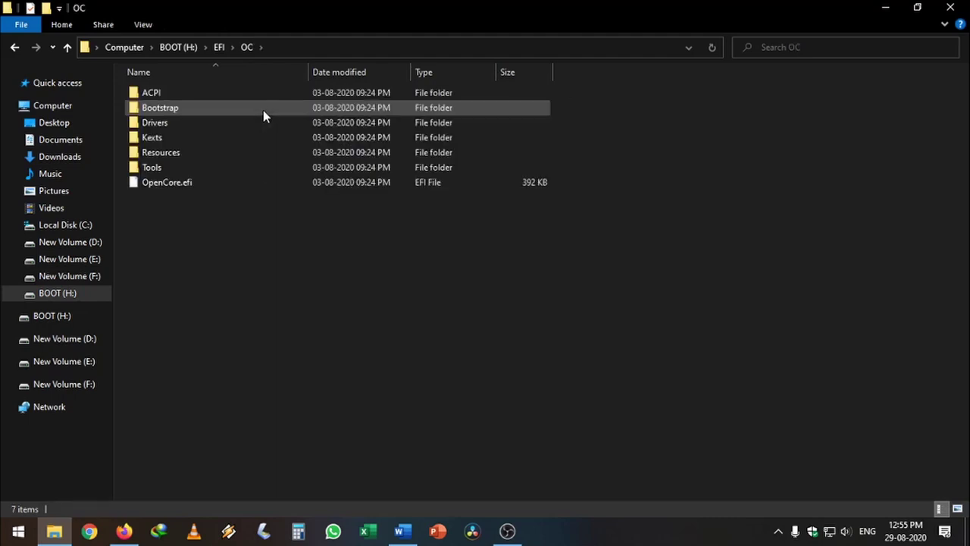
Step: Examine the contents of the ACPI, Bootstrap, Drivers, Kexts and Tools folders inside OC
double_click(286, 94)
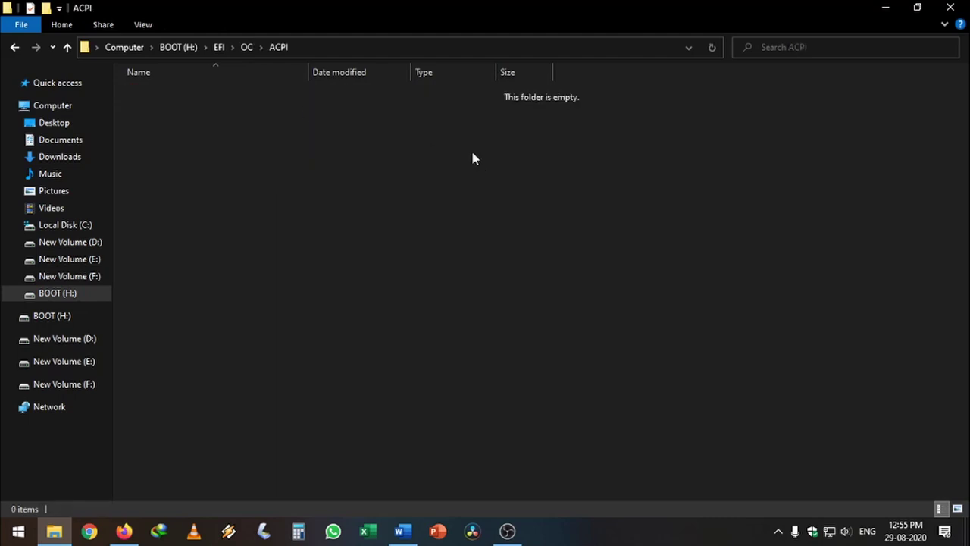
left_click(14, 47)
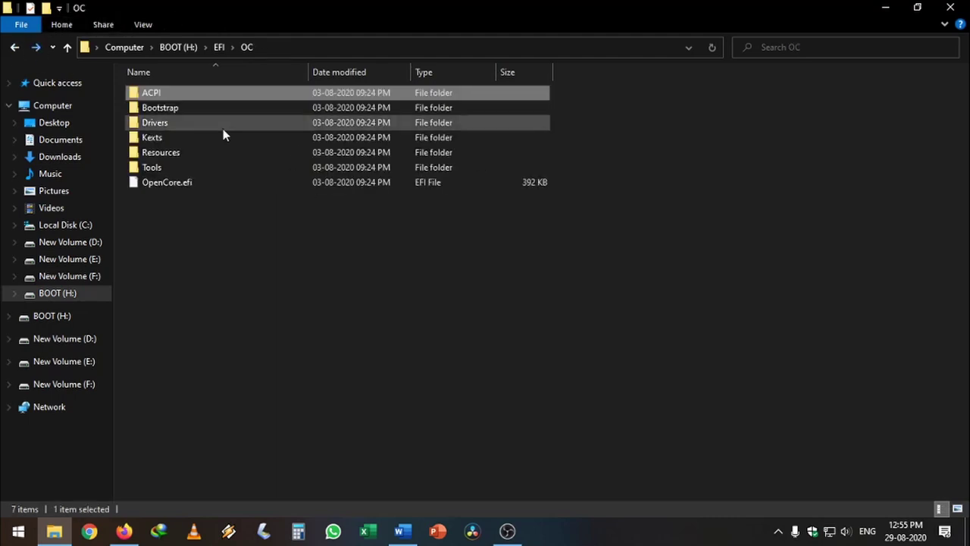
key("Down")
key("Return")
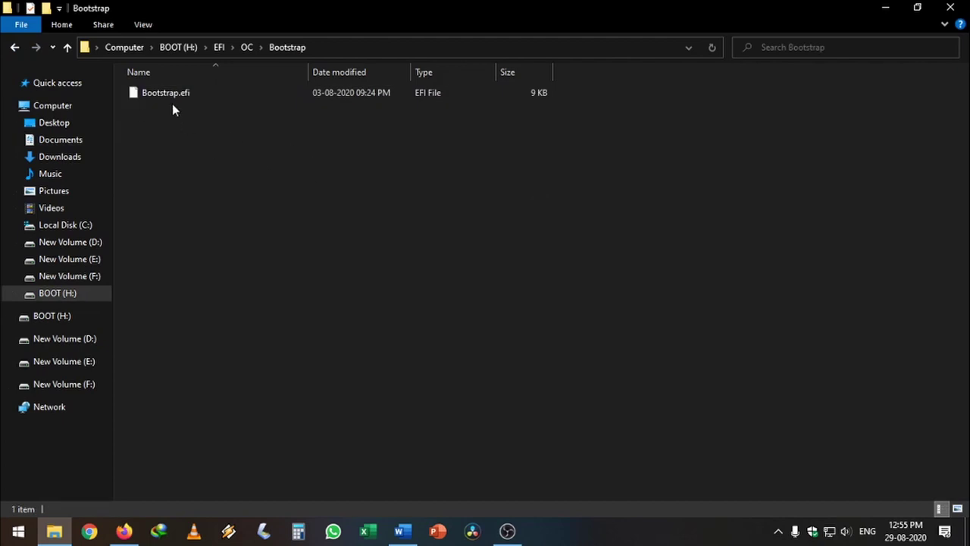
left_click(14, 47)
double_click(218, 125)
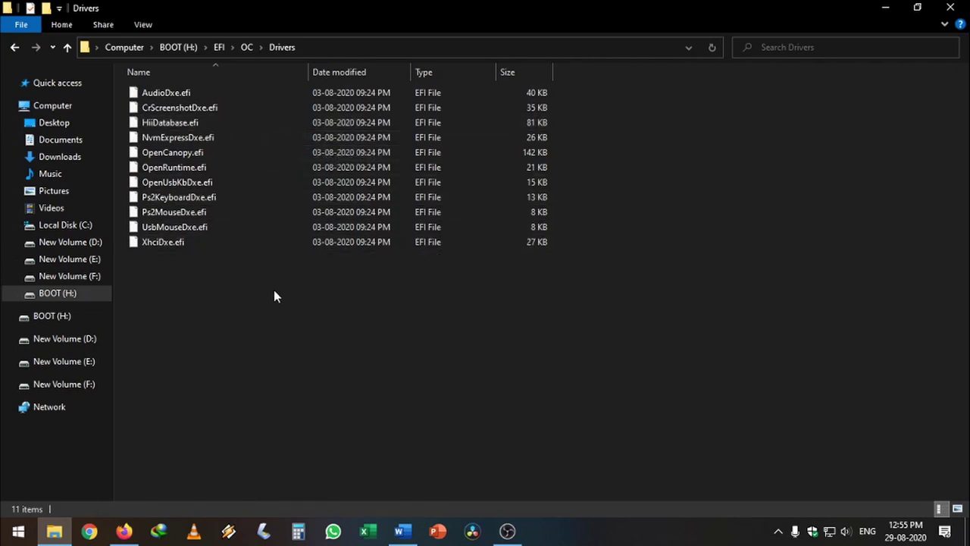
key("alt+Left")
double_click(248, 136)
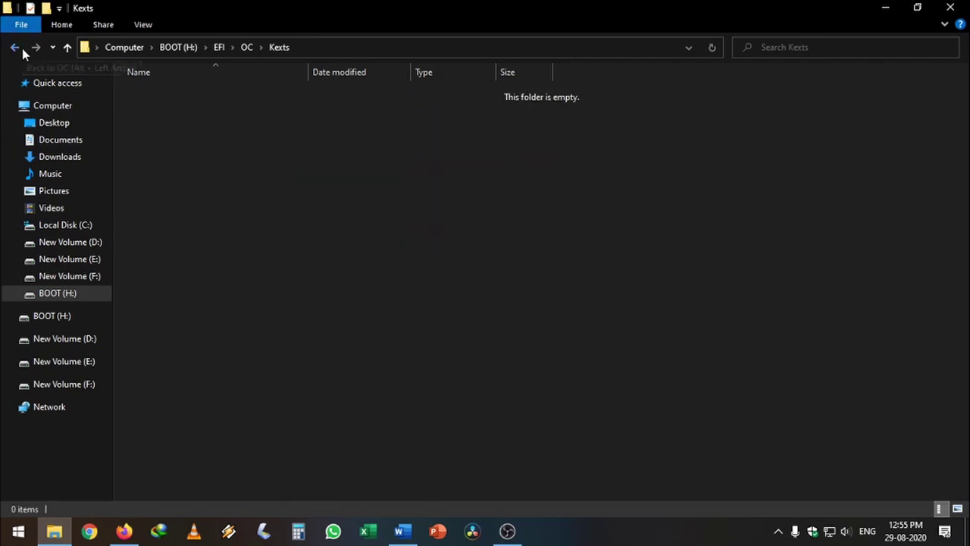
left_click(16, 48)
double_click(220, 168)
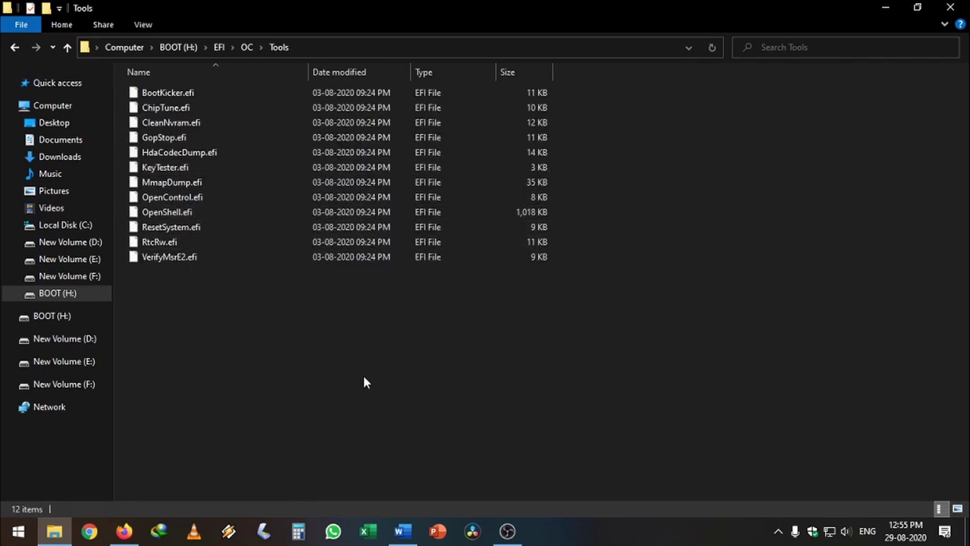
key("alt+Left")
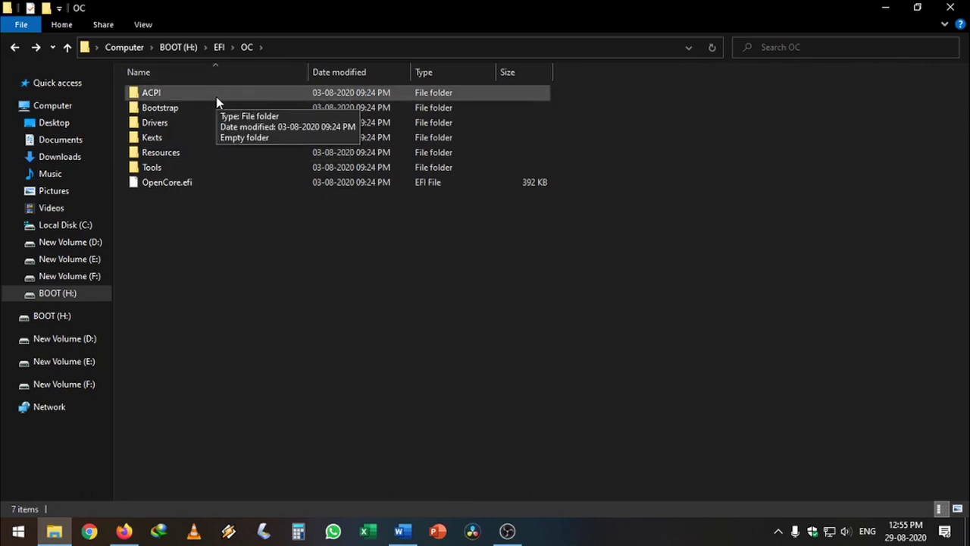
Step: Switch to the OpenCore Install Guide in Firefox and open the Gathering files page's HfsPlus.efi link in a new tab
key("super+d")
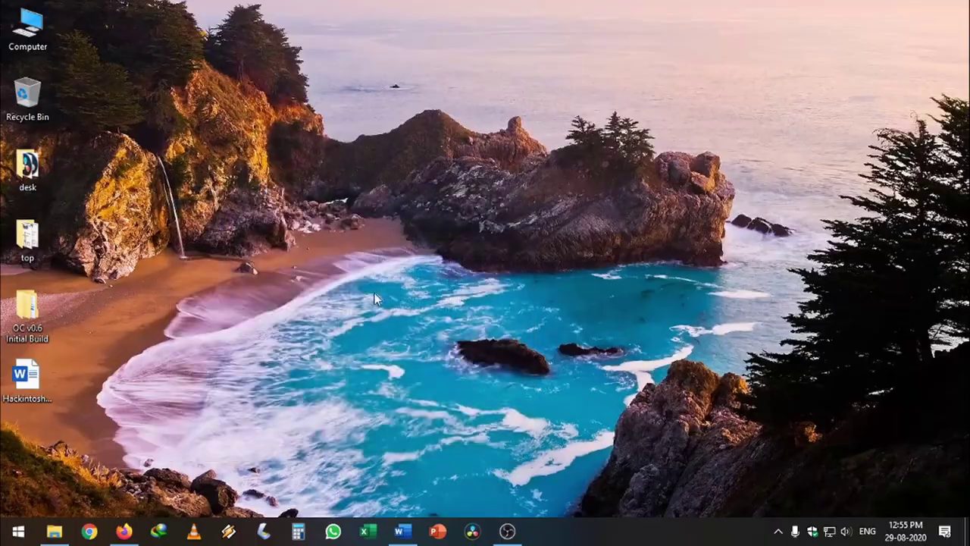
key("alt+Tab")
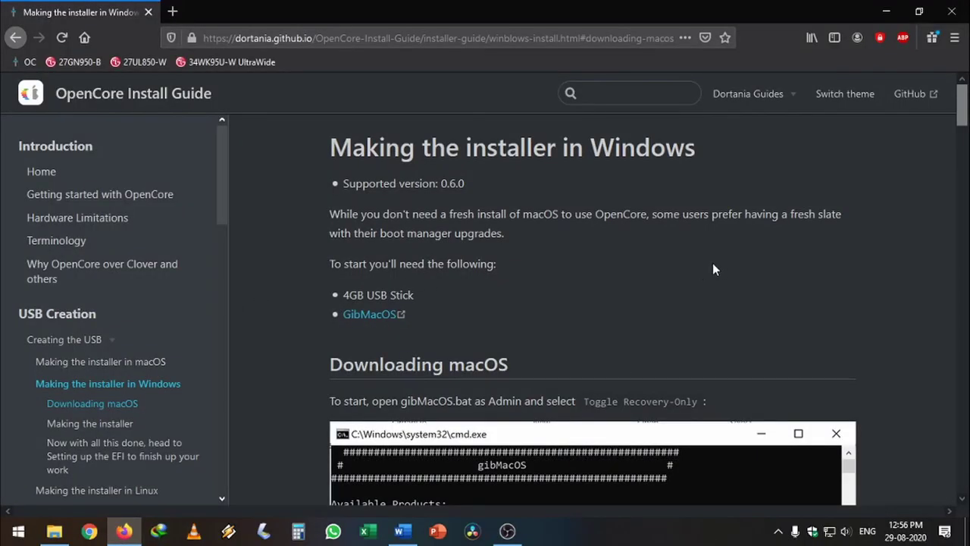
scroll(121, 348, "down", 4)
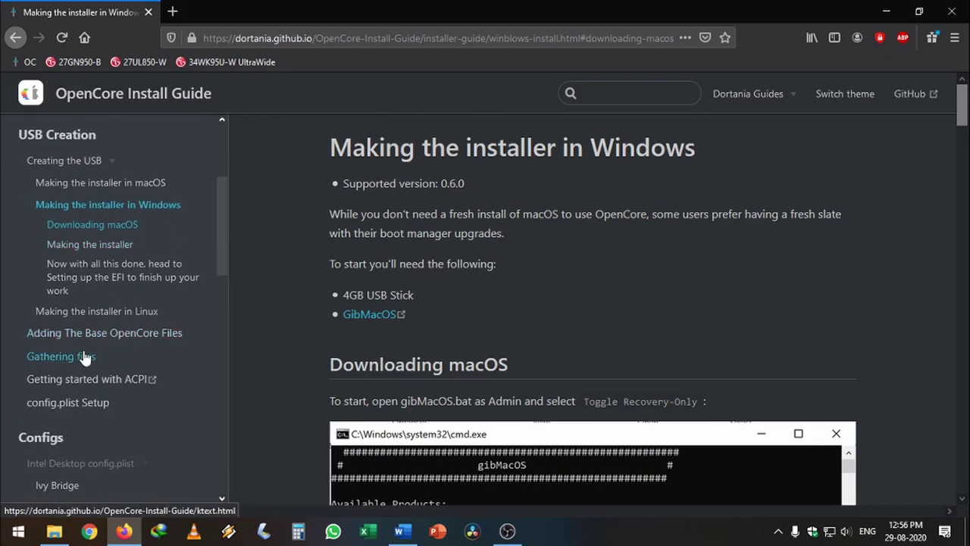
left_click(83, 358)
scroll(291, 306, "down", 3)
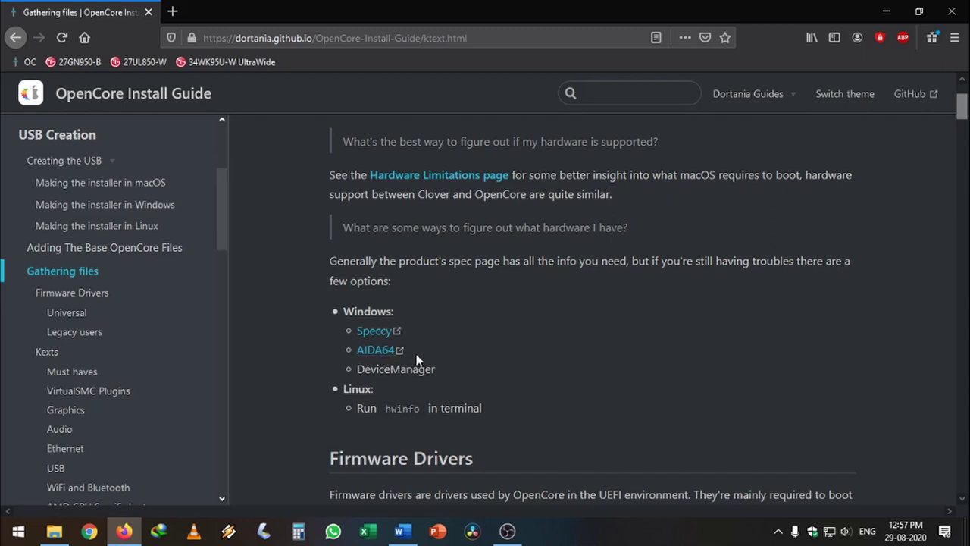
scroll(540, 336, "down", 2)
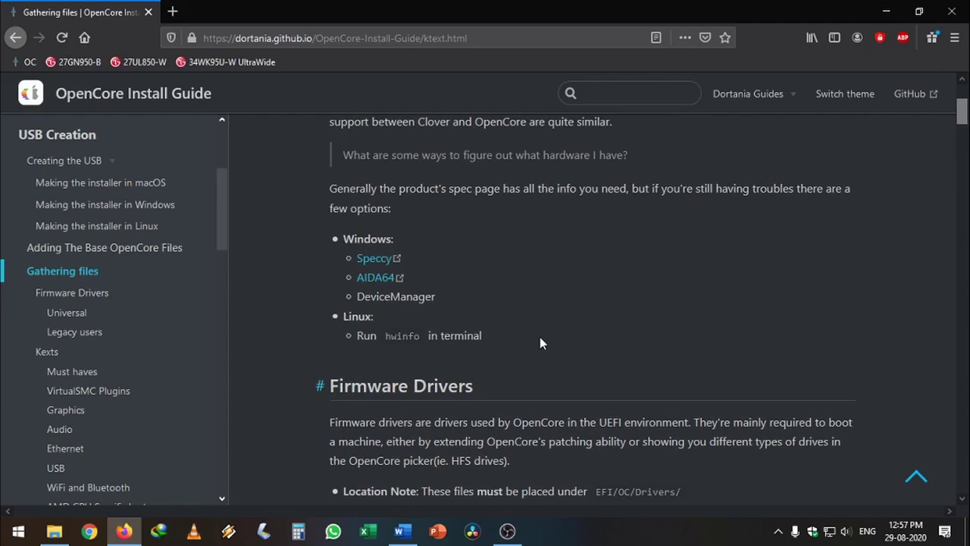
scroll(540, 341, "down", 8)
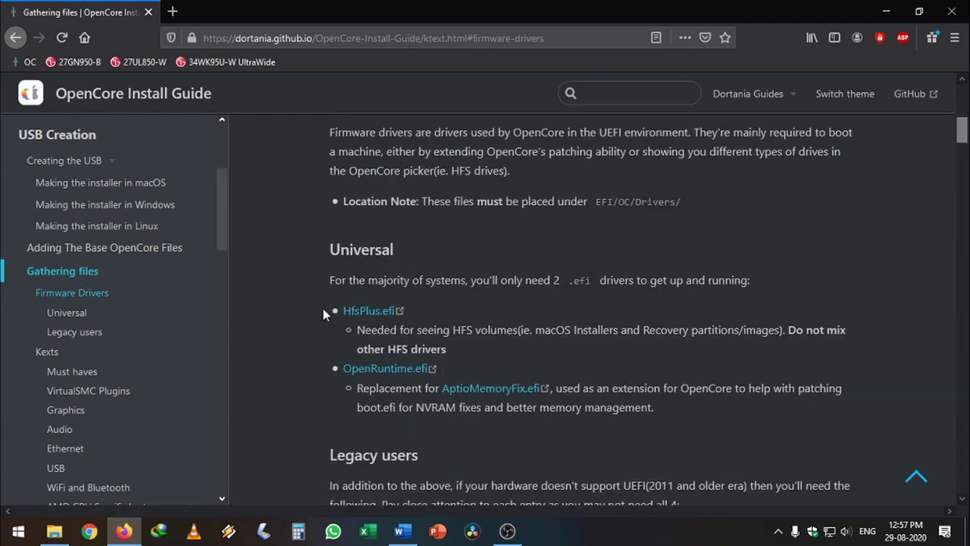
middle_click(395, 315)
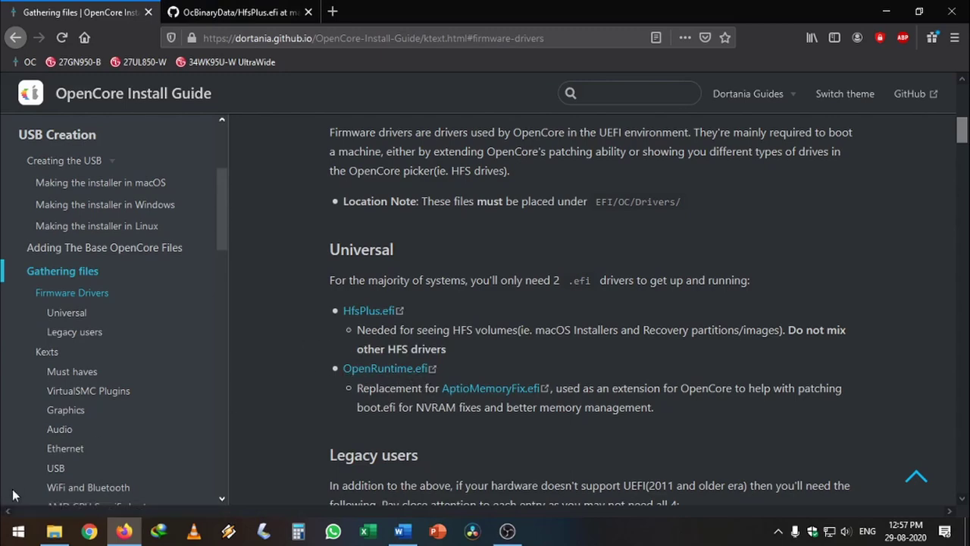
Step: Delete every driver except OpenRuntime.efi from the EFI/OC/Drivers folder on BOOT (H:)
left_click(54, 531)
left_click_drag(622, 377, 467, 100)
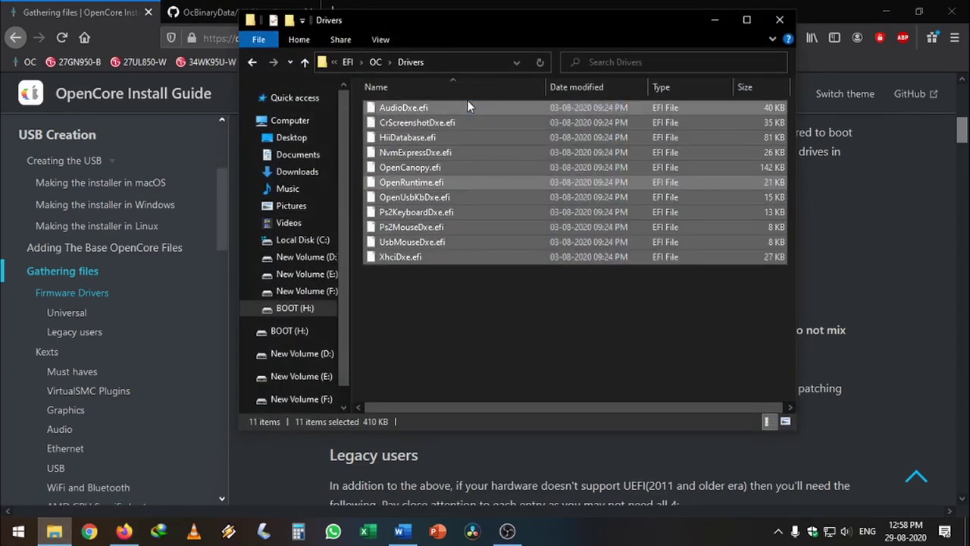
left_click(470, 185, "ctrl")
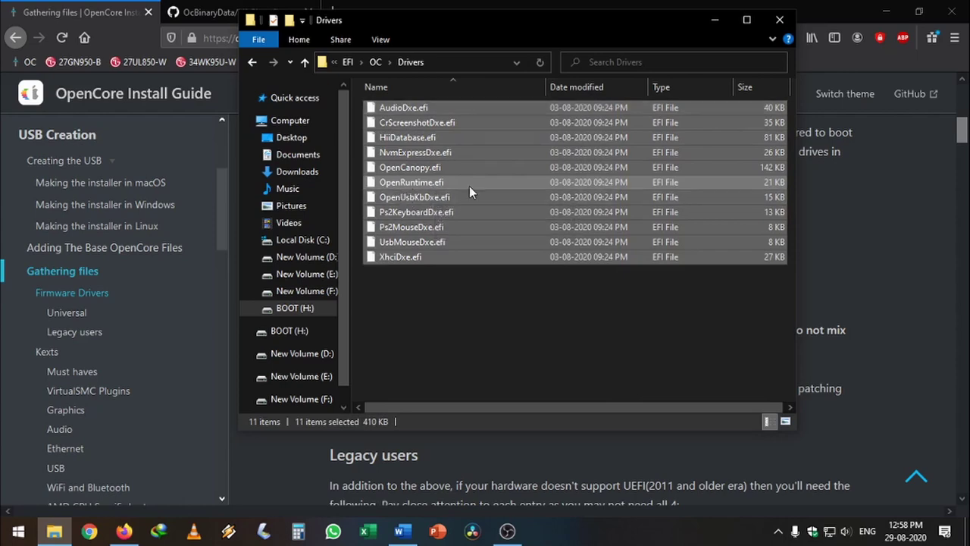
key("Delete")
Step: Download HfsPlus.efi from the acidanthera/OcBinaryData page already open in Firefox
left_click(216, 11)
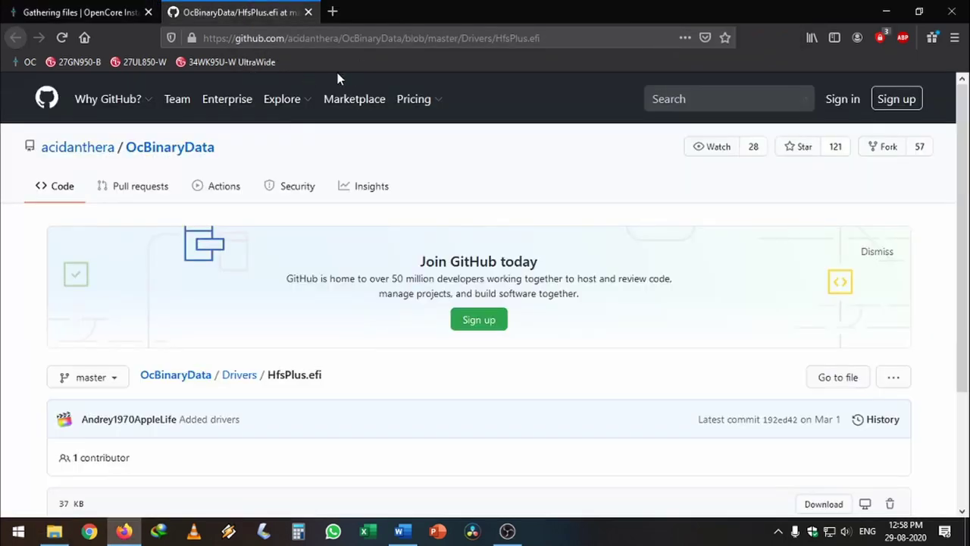
scroll(260, 357, "down", 3)
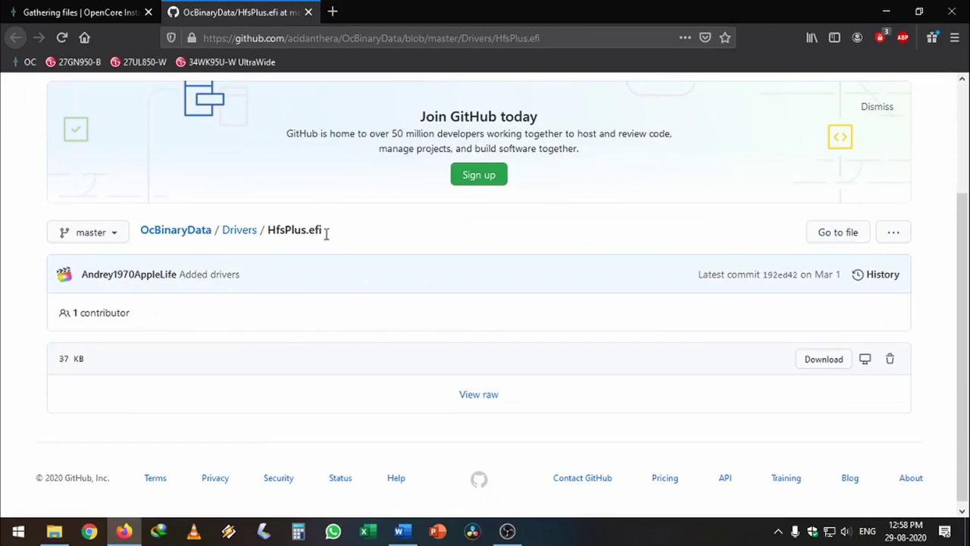
left_click(824, 359)
Step: Move HfsPlus.efi from the Downloads folder into the EFI/OC/Drivers folder on BOOT (H:)
right_click(417, 145)
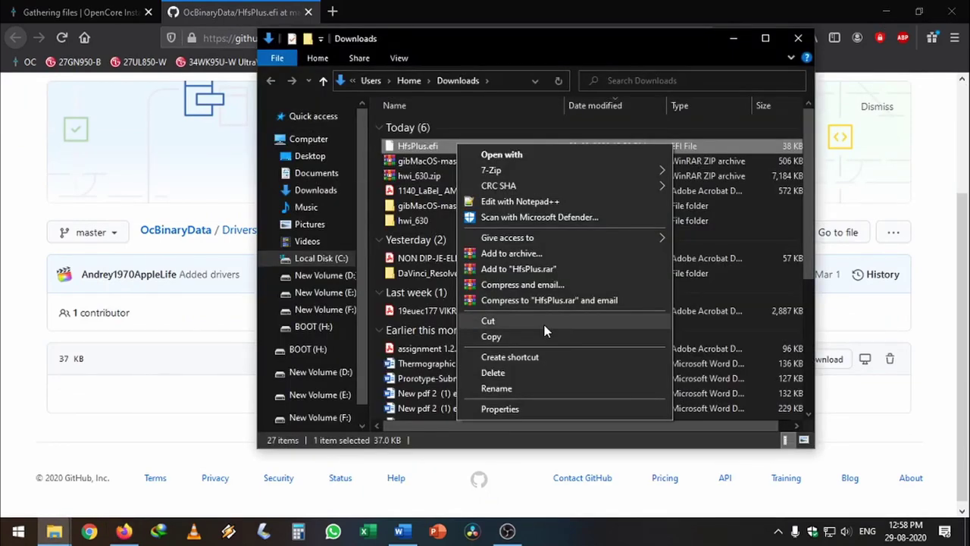
left_click(487, 320)
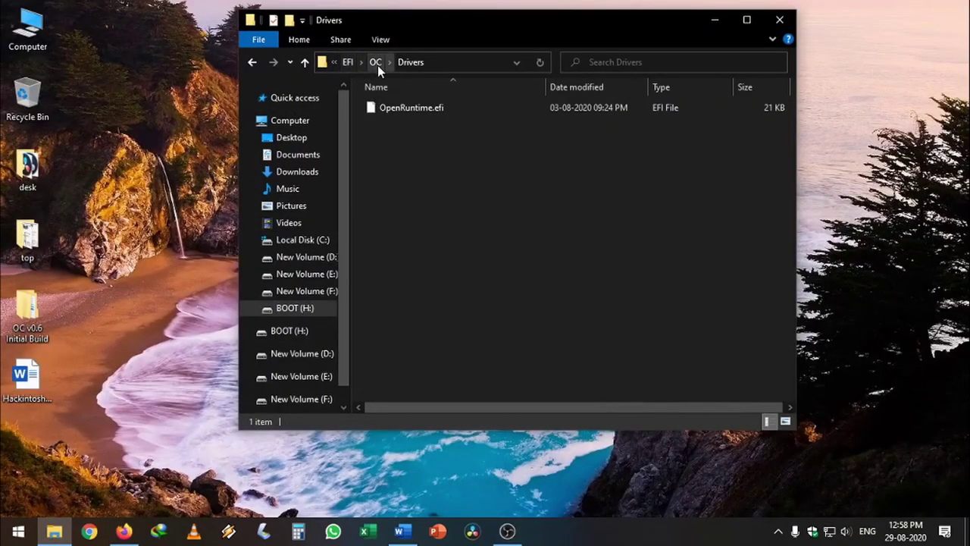
right_click(414, 141)
left_click(448, 238)
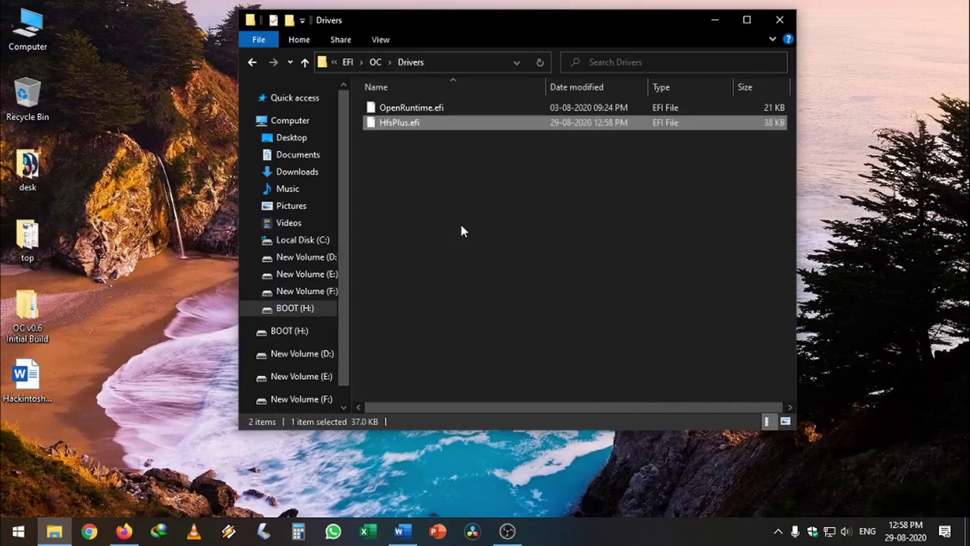
left_click(461, 228)
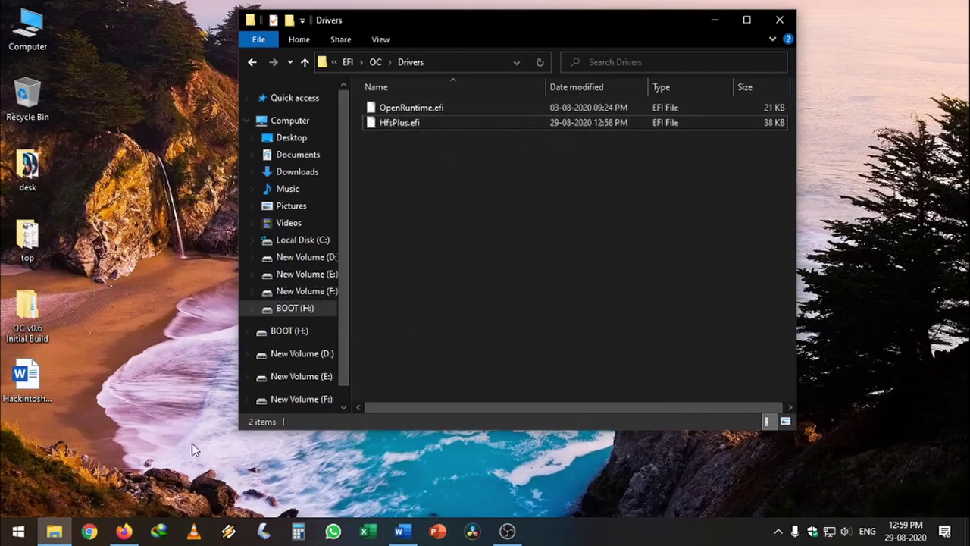
Step: Switch to the OpenCore Install Guide in Firefox and read the Universal, Legacy users, Kexts and Must haves sections of Gathering files
left_click(124, 531)
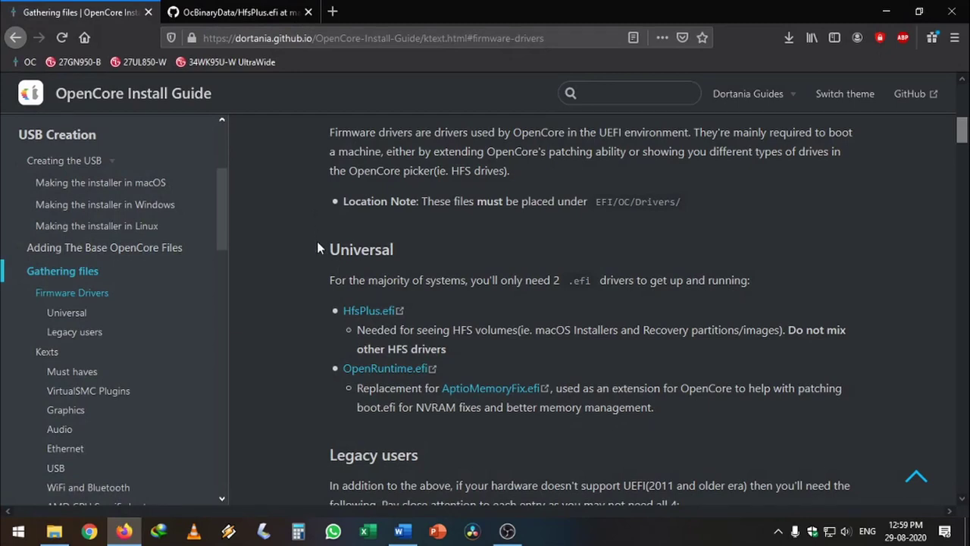
scroll(317, 241, "down", 4)
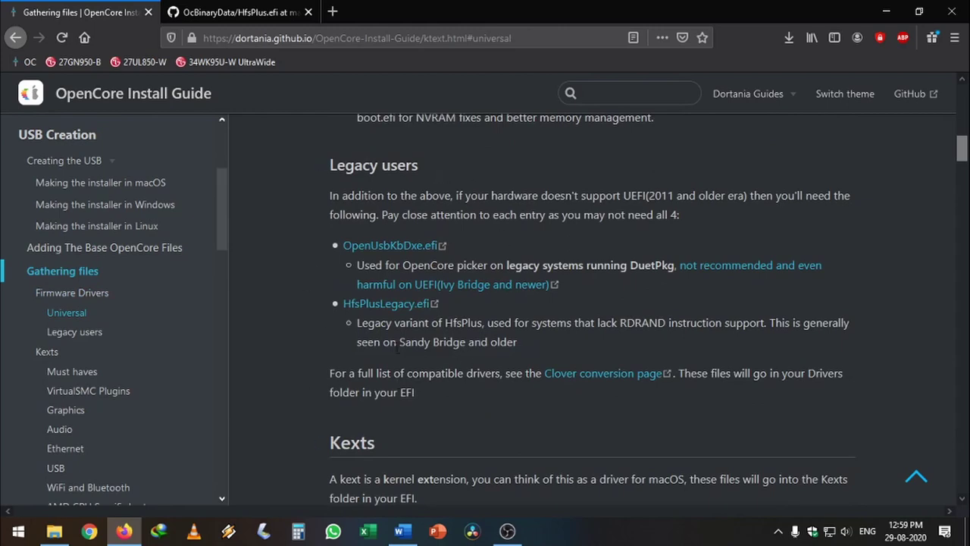
scroll(308, 280, "down", 1)
scroll(308, 280, "up", 1)
scroll(523, 277, "down", 3)
scroll(502, 286, "up", 4)
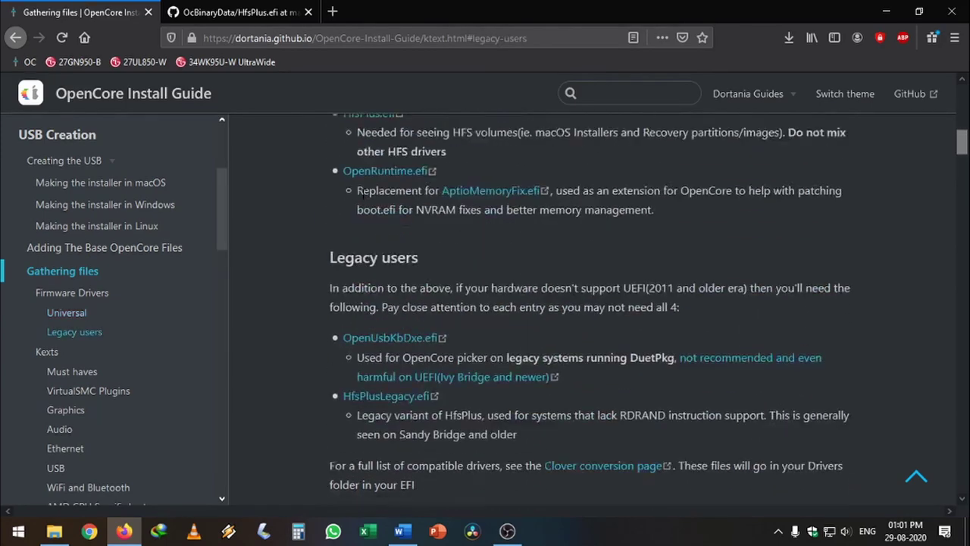
scroll(362, 194, "down", 5)
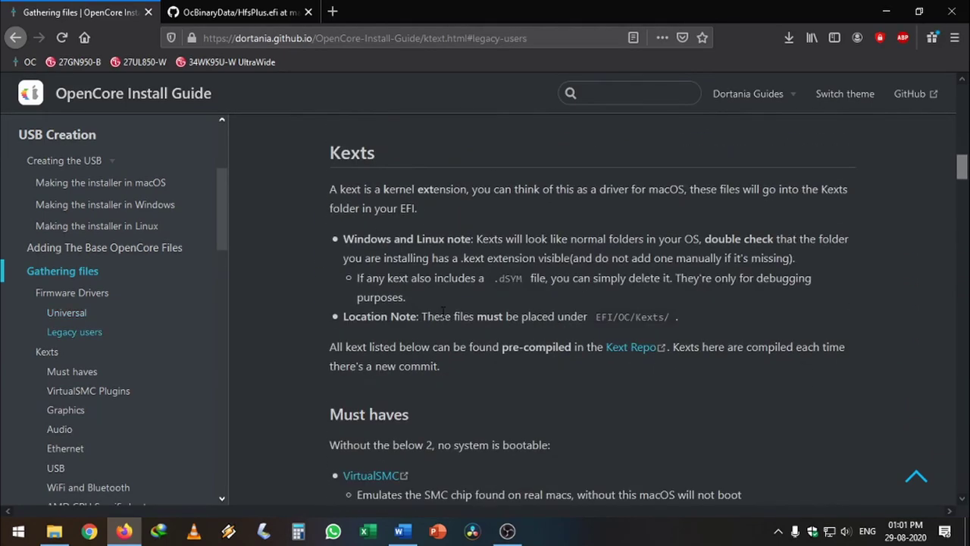
scroll(444, 313, "down", 3)
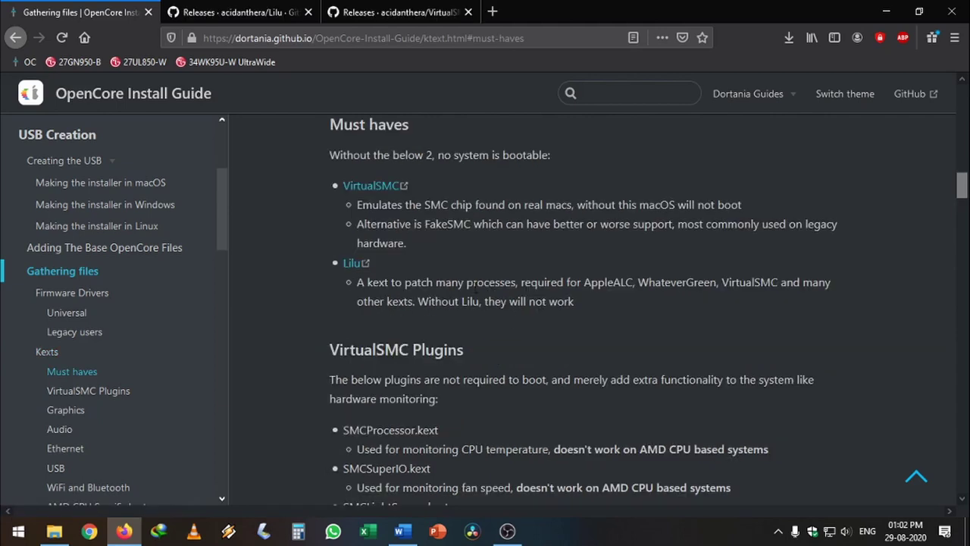
Step: Open the WhateverGreen and AppleALC links from the guide's Graphics and Audio sections in new tabs
scroll(555, 297, "down", 6)
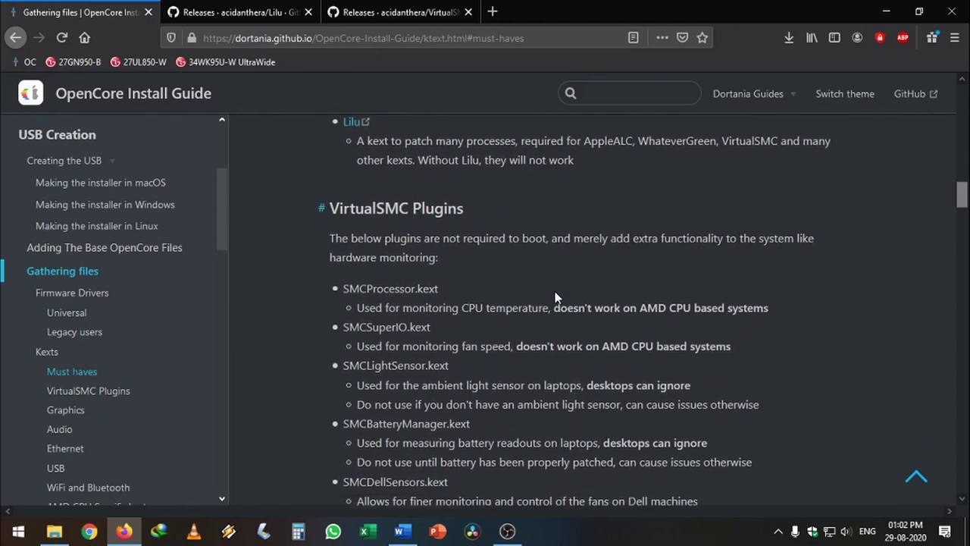
right_click(390, 235)
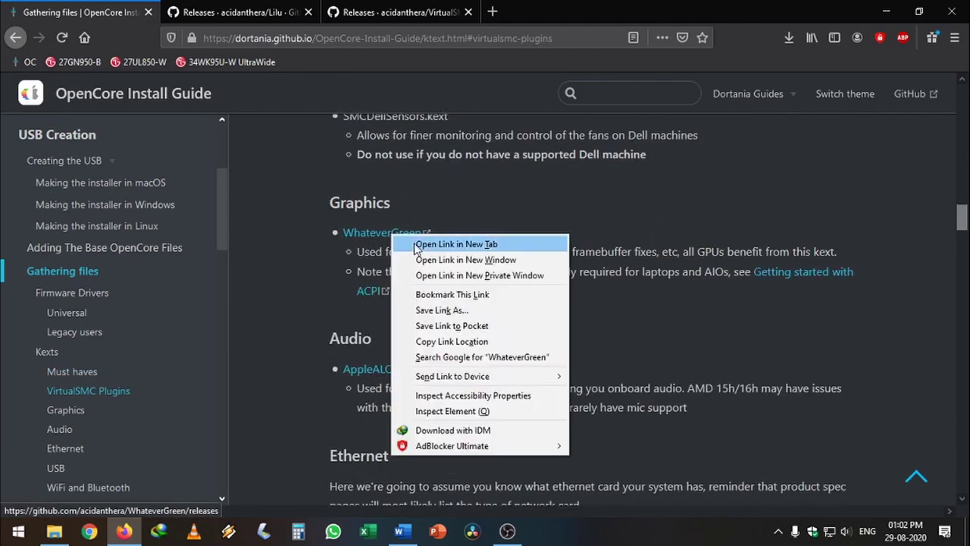
left_click(417, 243)
scroll(379, 296, "down", 2)
right_click(395, 298)
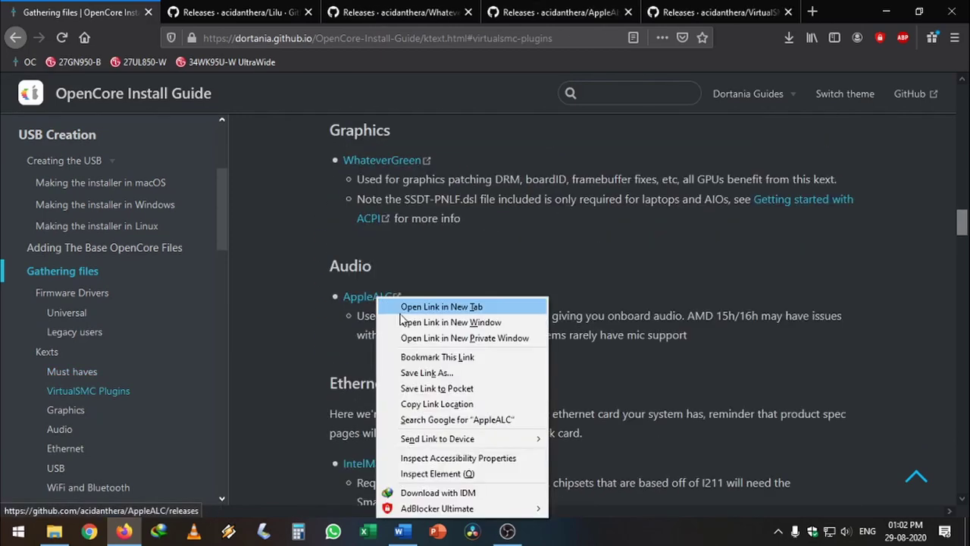
left_click(399, 310)
Step: Open the RealtekRTL8111 link from the Ethernet section and the USBInjectAll link from the USB section in new tabs
scroll(402, 319, "down", 1)
scroll(402, 319, "down", 3)
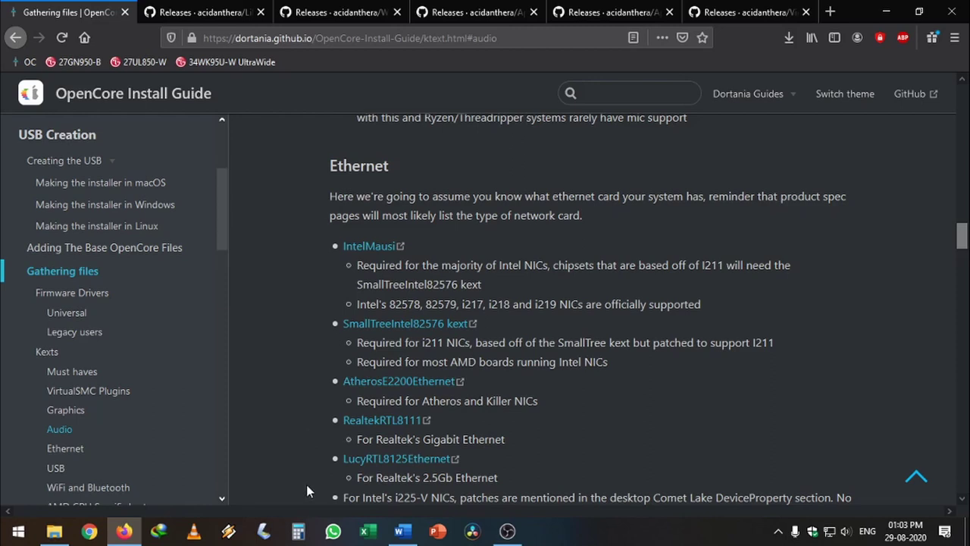
right_click(387, 426)
left_click(456, 206)
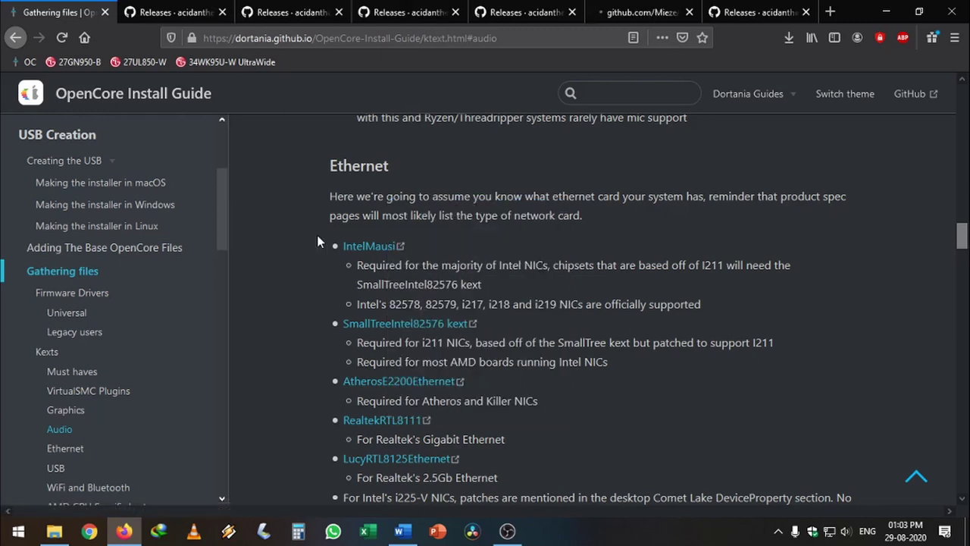
scroll(317, 241, "down", 3)
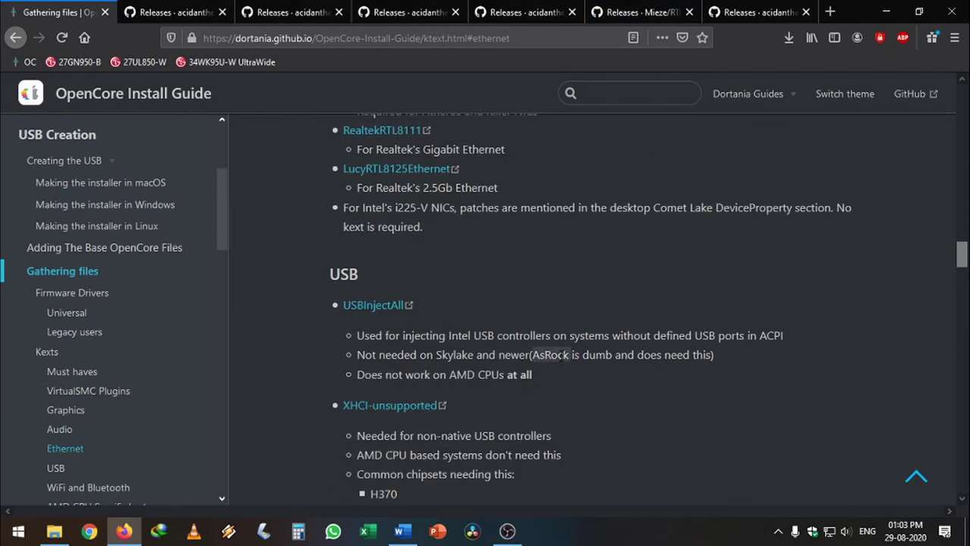
right_click(356, 304)
left_click(420, 313)
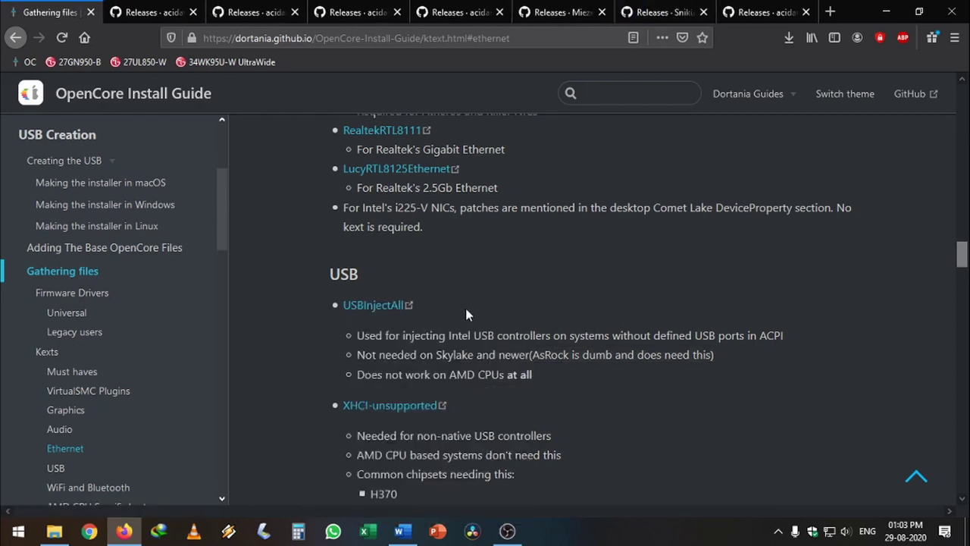
Step: Examine the USB kext requirements, the WiFi and Bluetooth, AMD CPU, Extras and Laptop Specifics sections, and the list of Dortania guides
double_click(455, 355)
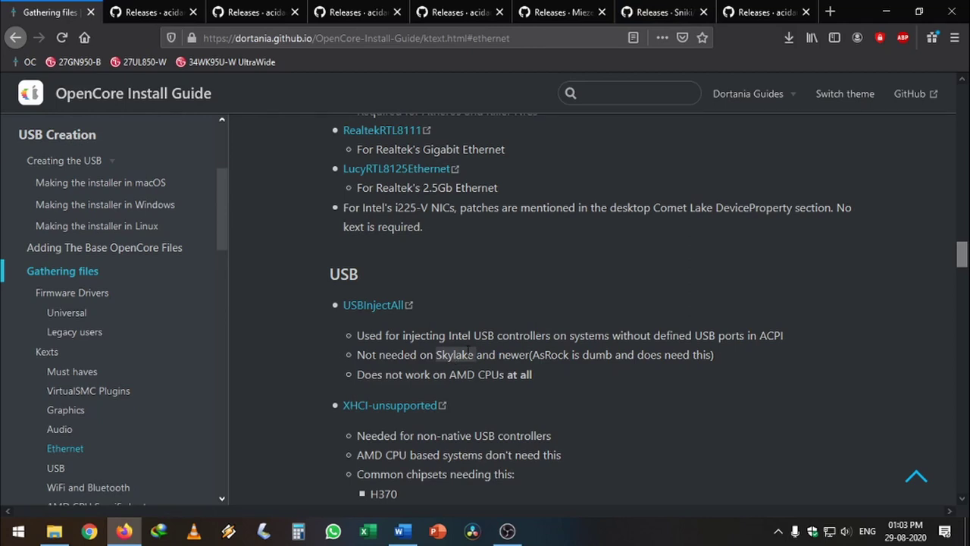
left_click(485, 350)
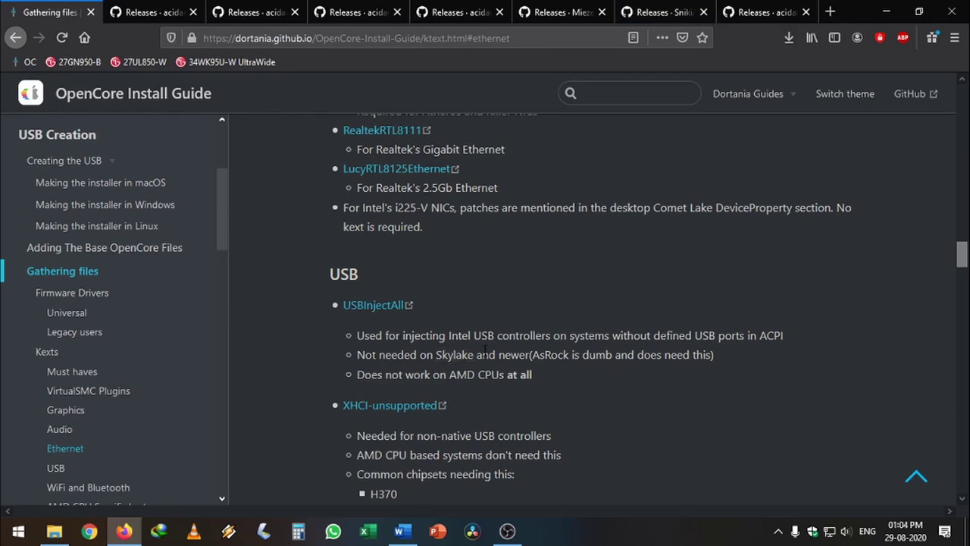
double_click(455, 354)
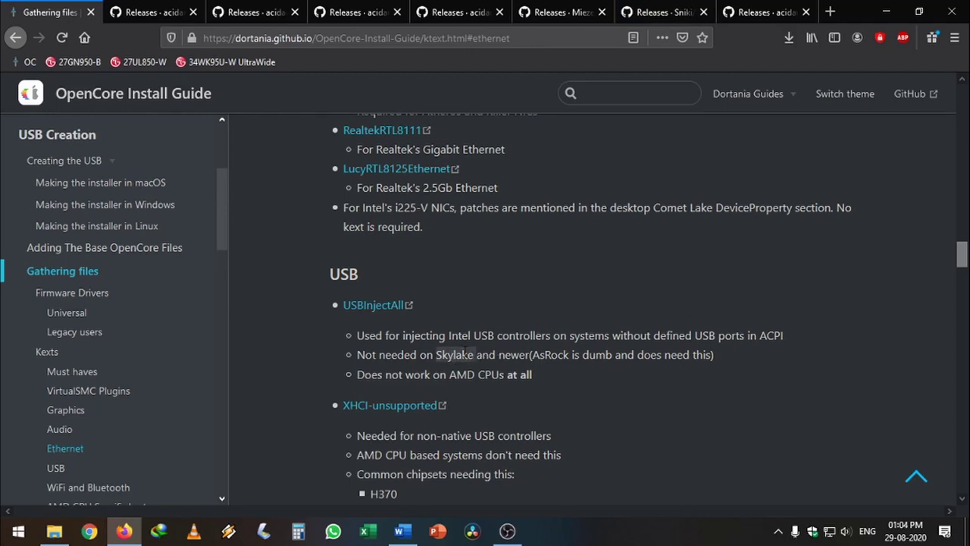
left_click(455, 347)
scroll(543, 308, "down", 4)
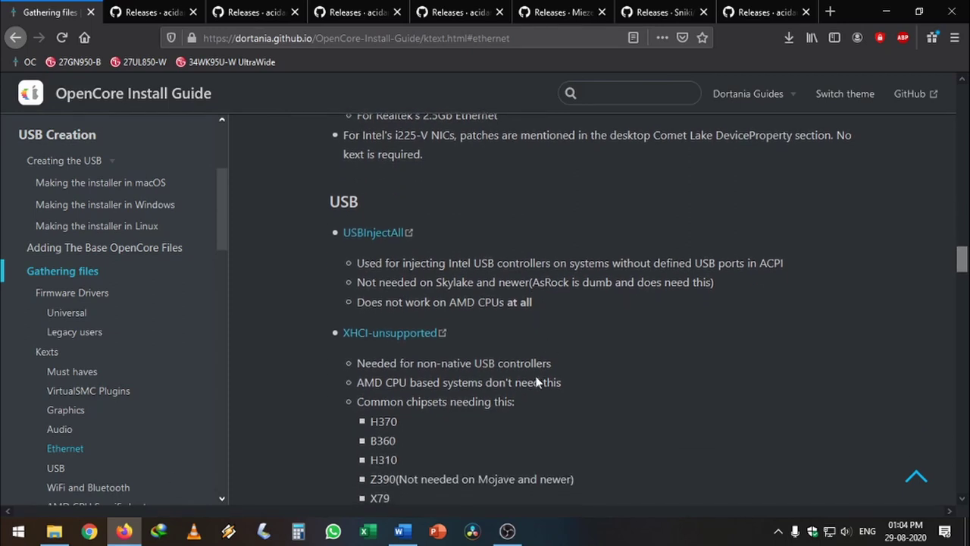
scroll(494, 342, "down", 6)
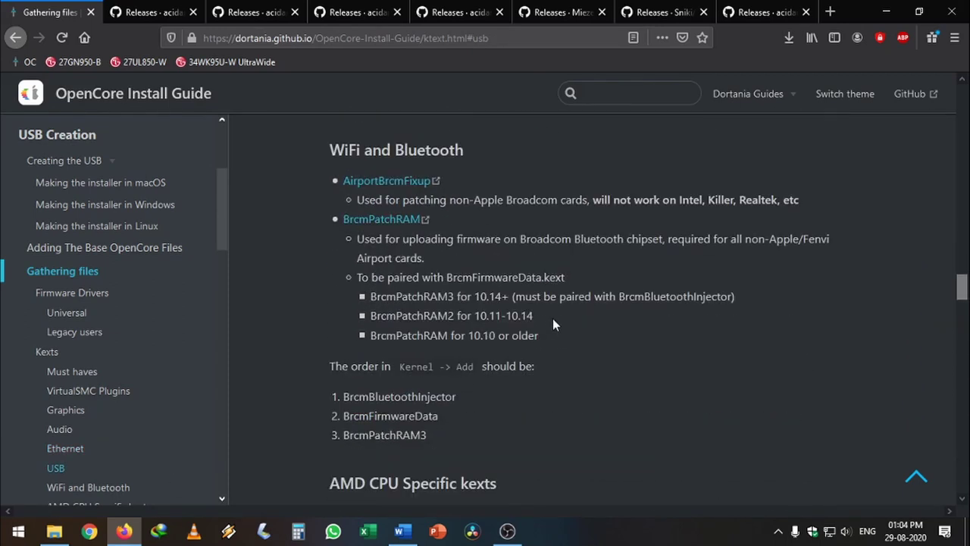
scroll(553, 319, "up", 2)
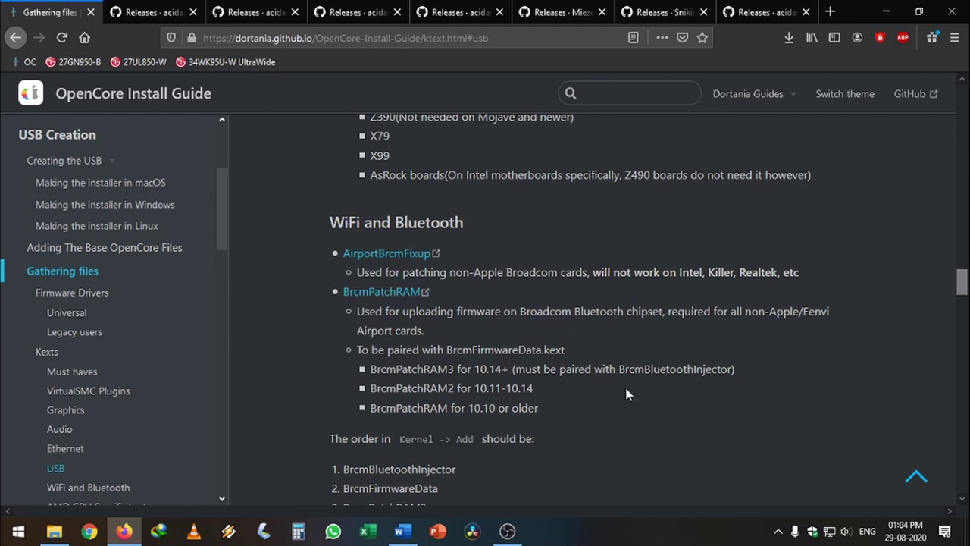
mouse_move(758, 98)
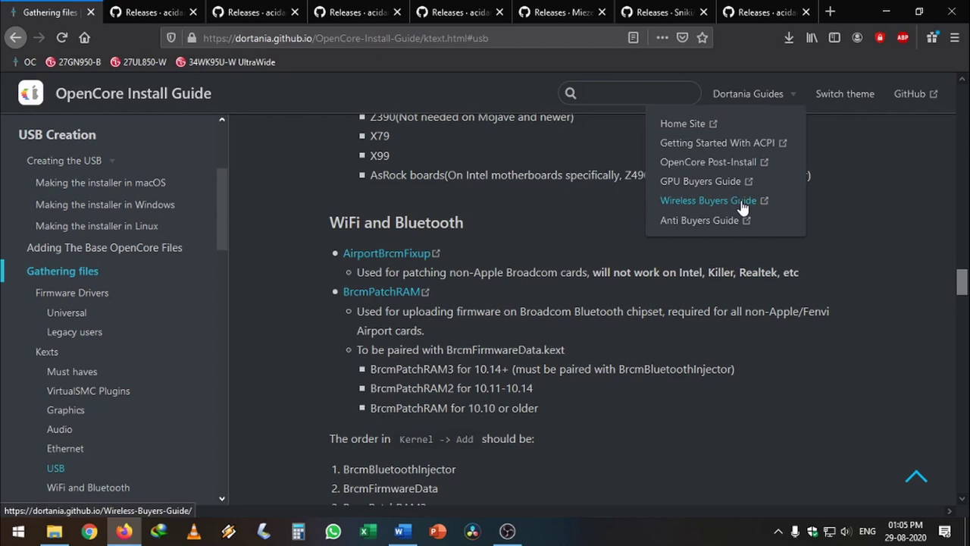
scroll(689, 303, "down", 7)
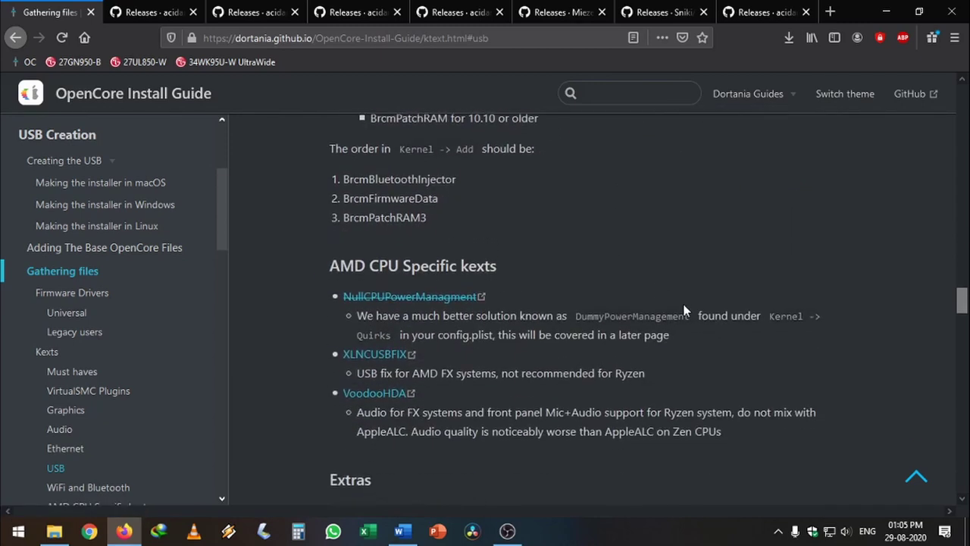
scroll(689, 300, "down", 10)
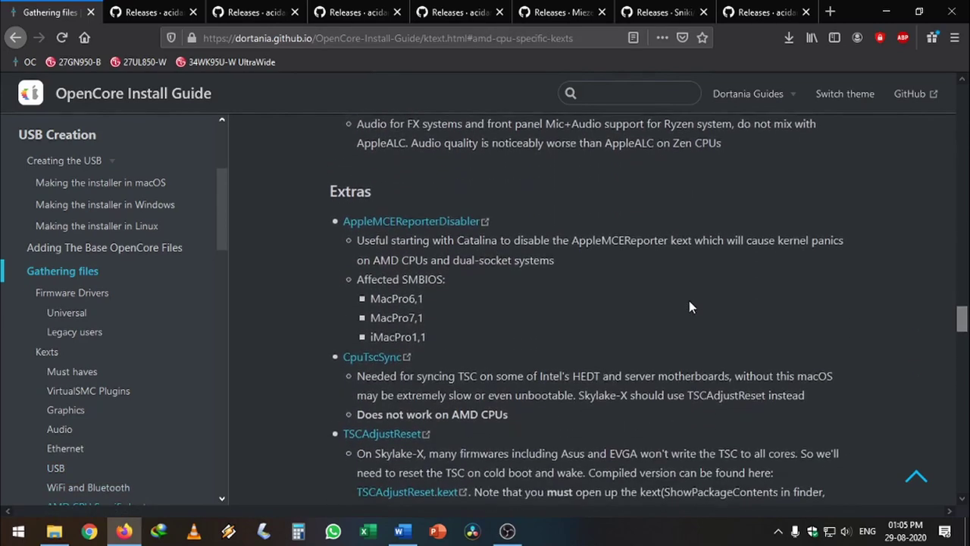
scroll(691, 304, "up", 10)
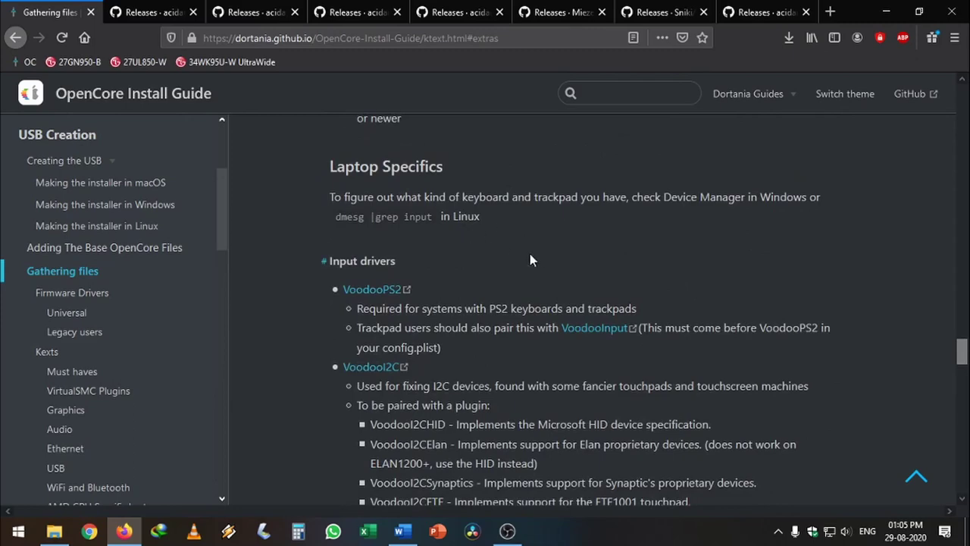
Step: Download Lilu-1.4.6-RELEASE.zip and WhateverGreen-1.4.1-RELEASE.zip from their GitHub releases pages
left_click(120, 9)
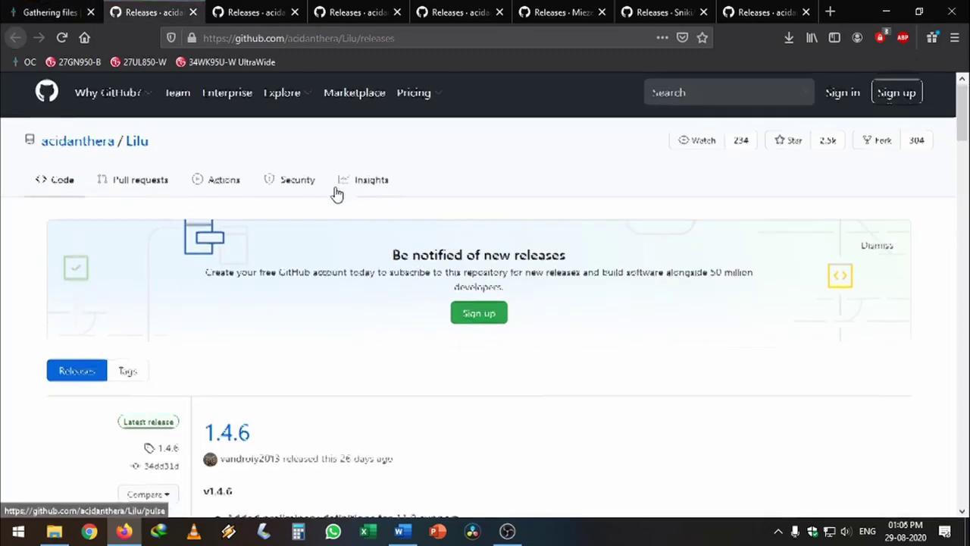
scroll(336, 191, "down", 5)
scroll(336, 191, "down", 4)
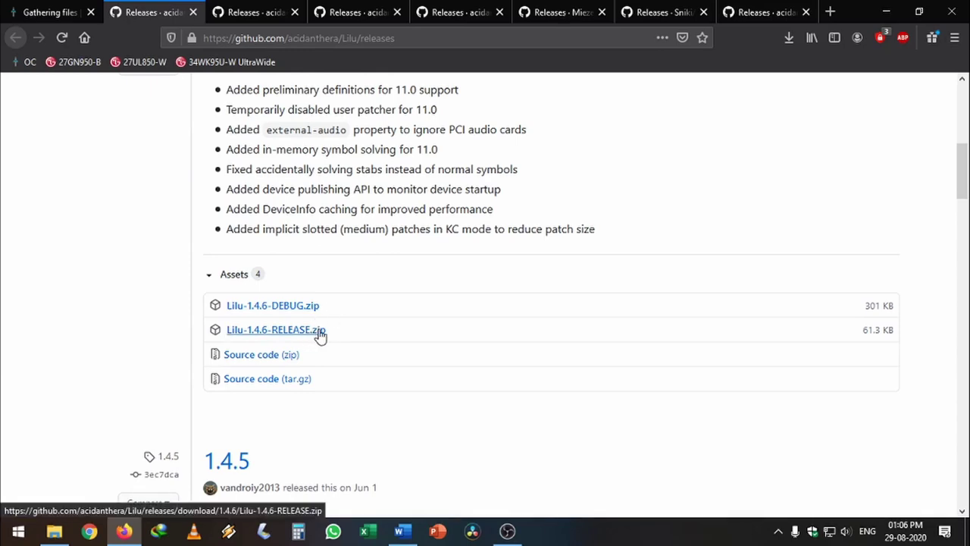
key("ctrl+Tab")
scroll(264, 234, "down", 5)
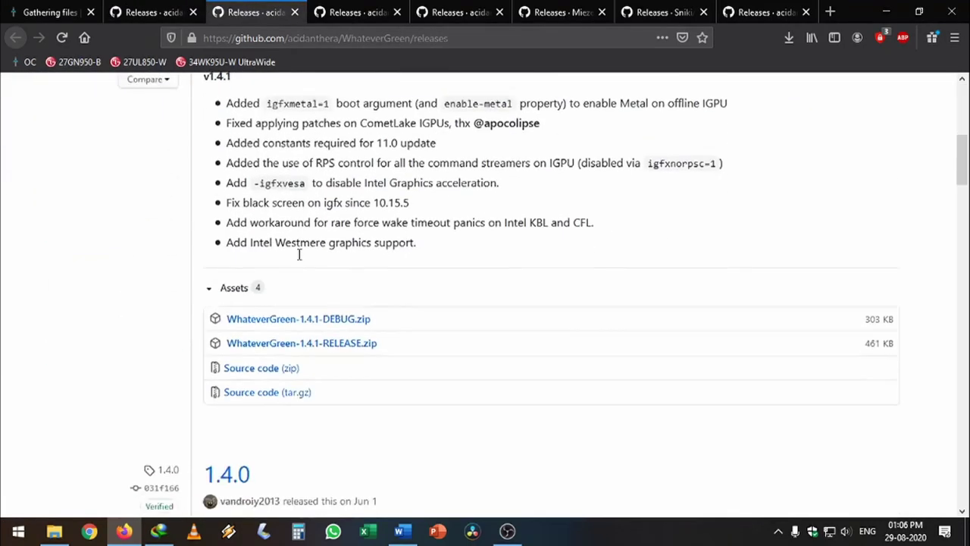
Step: Download the AppleALC 1.5.1 release and RealtekRTL8111-V2.3.0.zip from their GitHub releases pages
key("ctrl+Tab")
scroll(317, 238, "down", 4)
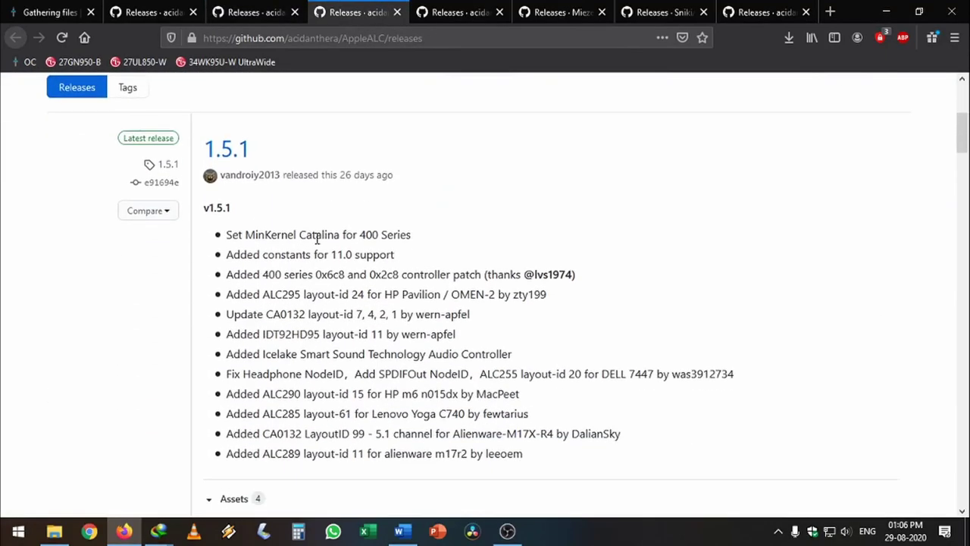
scroll(317, 237, "down", 3)
key("ctrl+Tab")
scroll(250, 189, "up", 2)
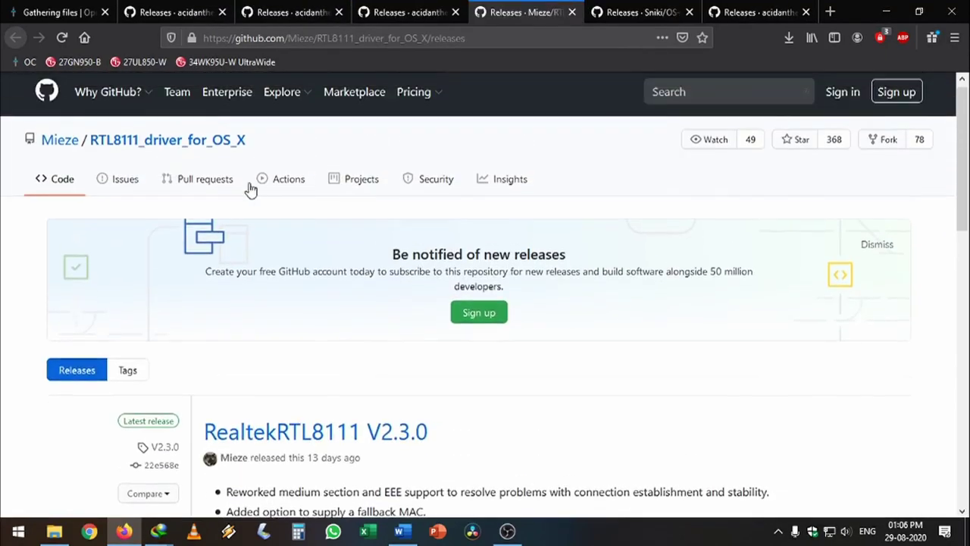
scroll(298, 329, "down", 2)
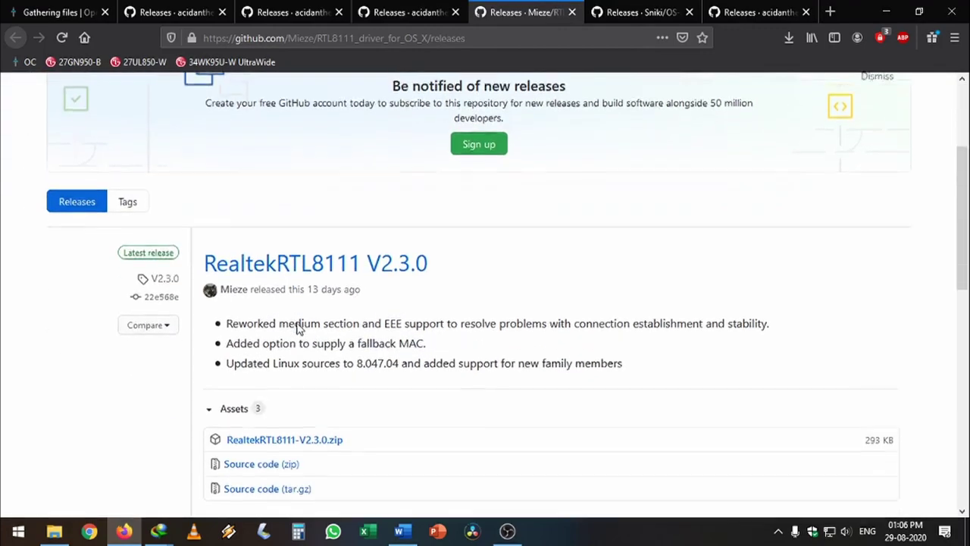
scroll(298, 328, "down", 2)
Step: Download Release-v.0.7.5.zip of USBInjectAll from its GitHub releases page
key("ctrl+Tab")
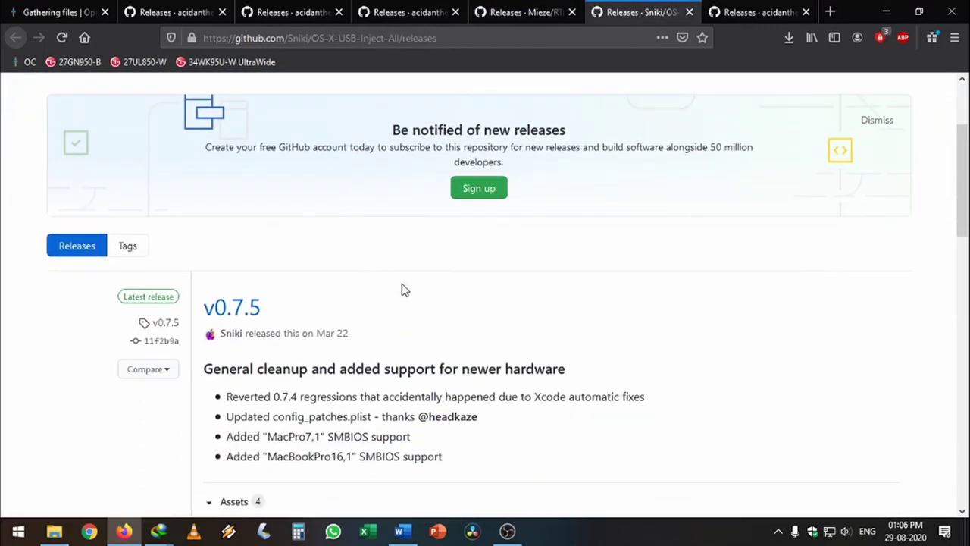
scroll(366, 280, "down", 2)
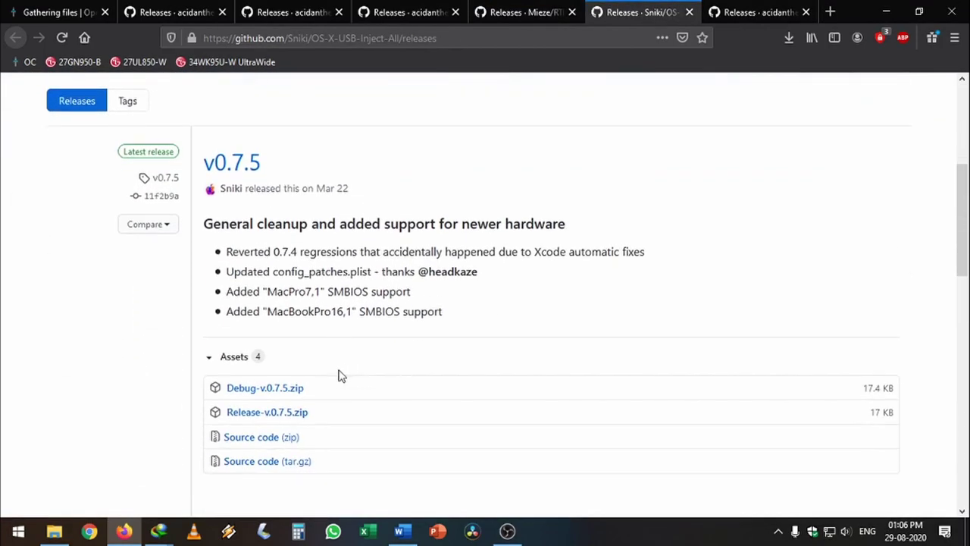
left_click(279, 412)
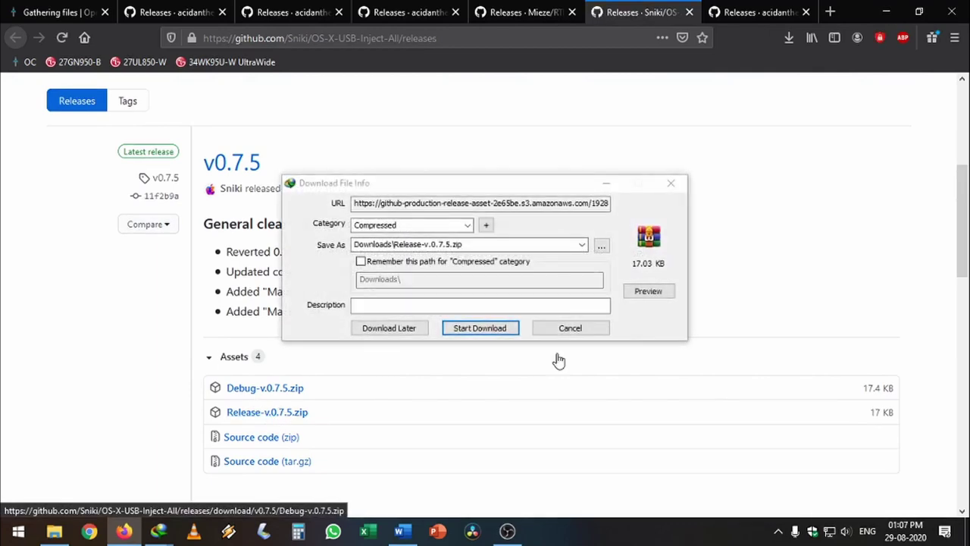
left_click(500, 334)
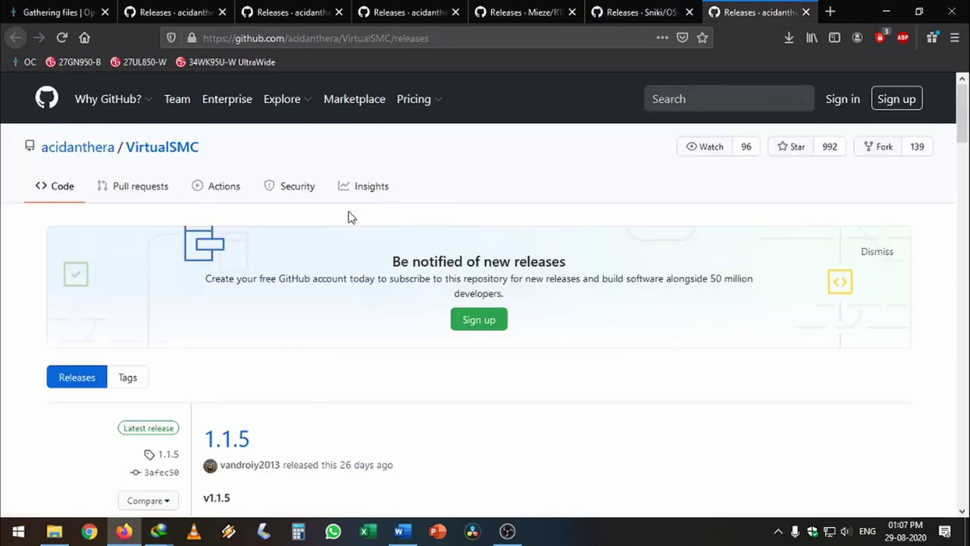
Step: Download VirtualSMC-1.1.5-RELEASE.zip from its GitHub releases page and show the file in the Downloads folder
scroll(348, 219, "down", 4)
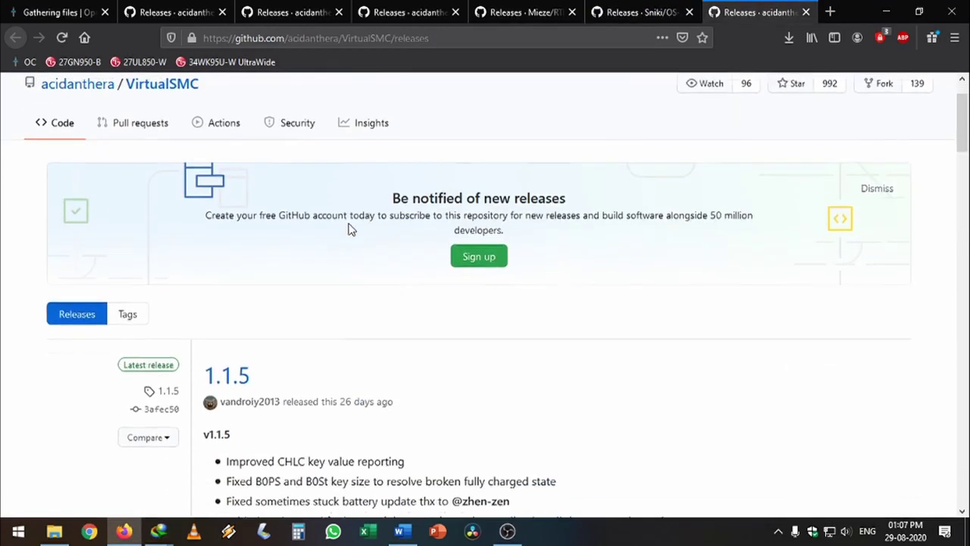
scroll(349, 228, "down", 3)
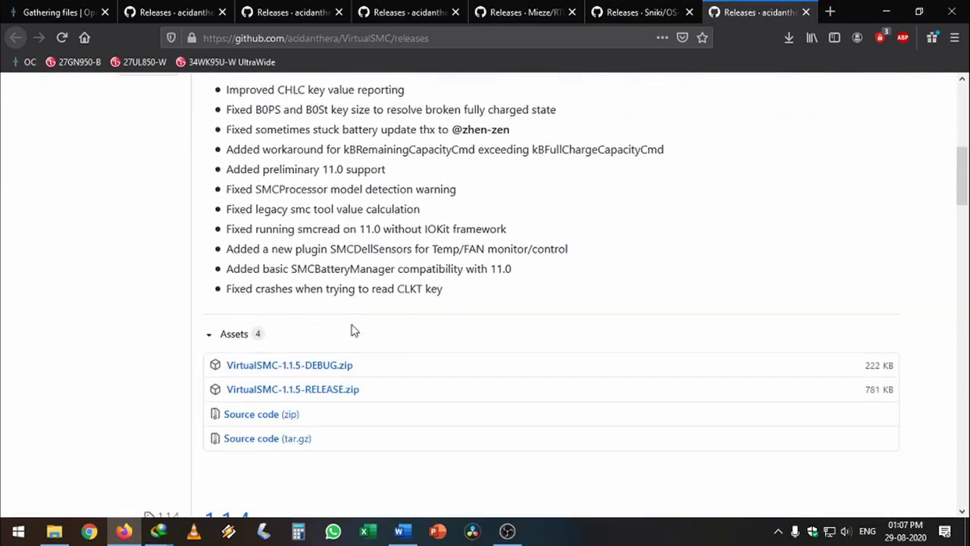
left_click(345, 390)
left_click(886, 11)
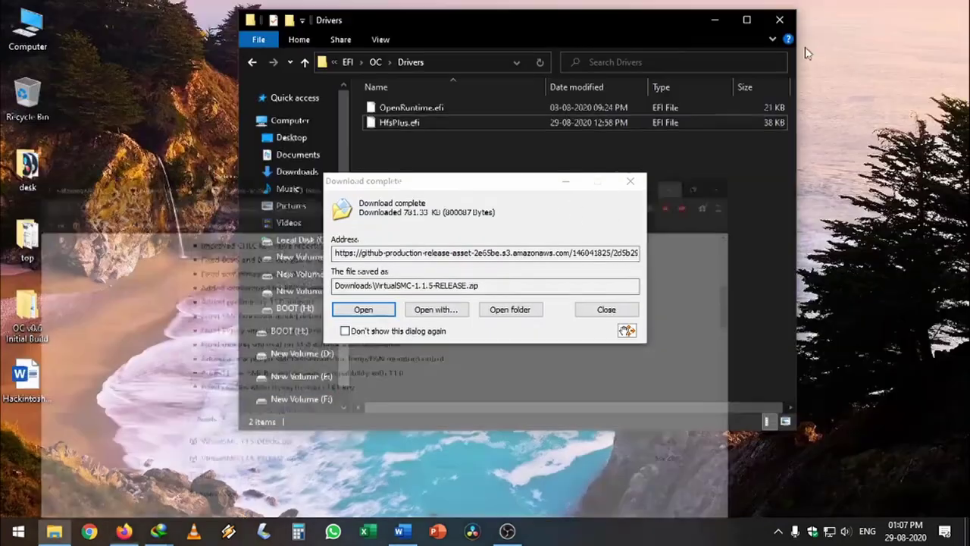
left_click(509, 309)
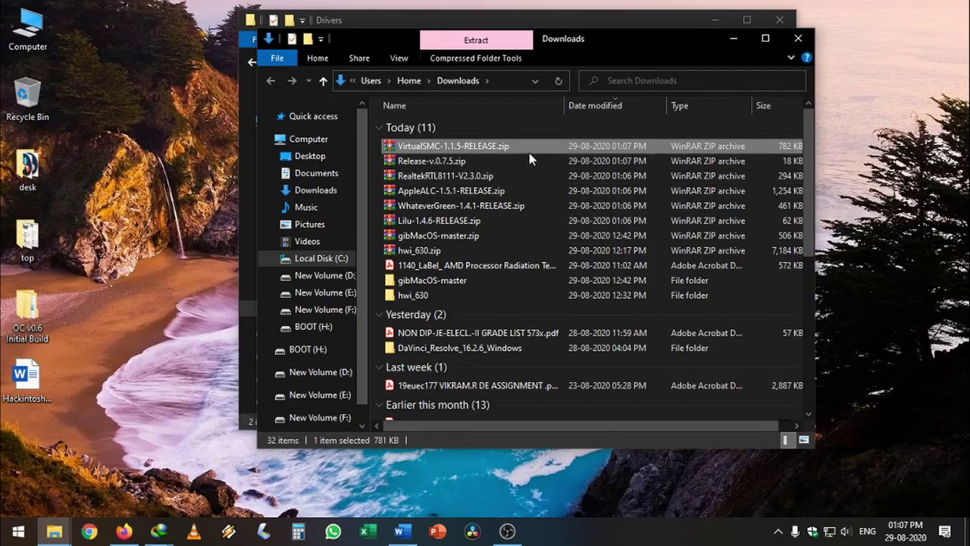
Step: Create a new folder on the desktop and put the six downloaded kext archives into it
right_click(116, 158)
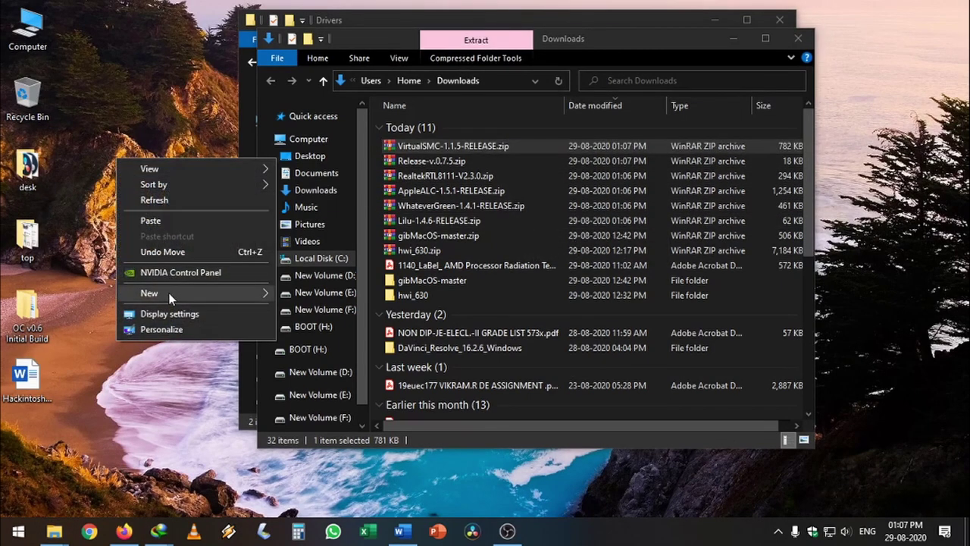
mouse_move(171, 292)
left_click(356, 294)
left_click(502, 145)
left_click(502, 144)
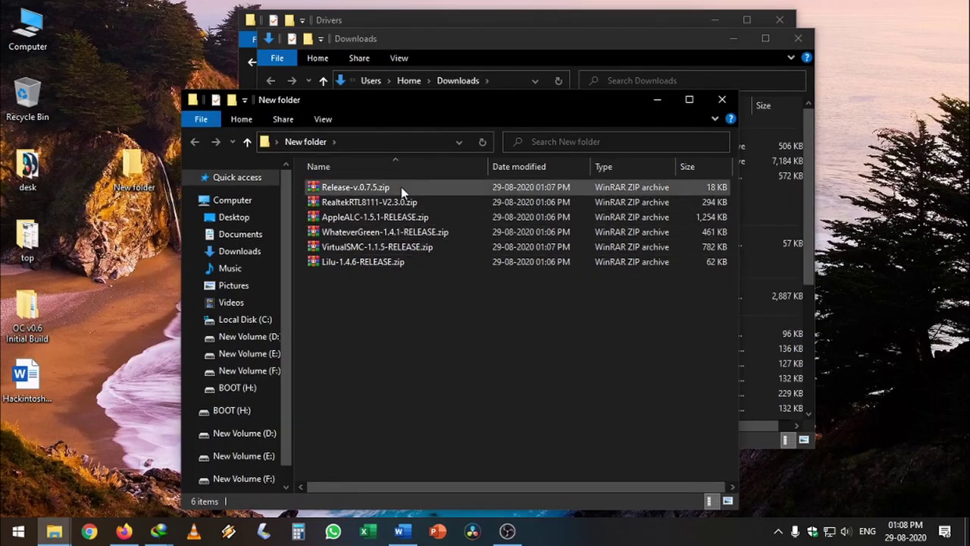
Step: Extract USBInjectAll.kext, RealtekRTL8111.kext and AppleALC.kext from their archives into the new desktop folder
double_click(401, 190)
left_click_drag(448, 295, 342, 322)
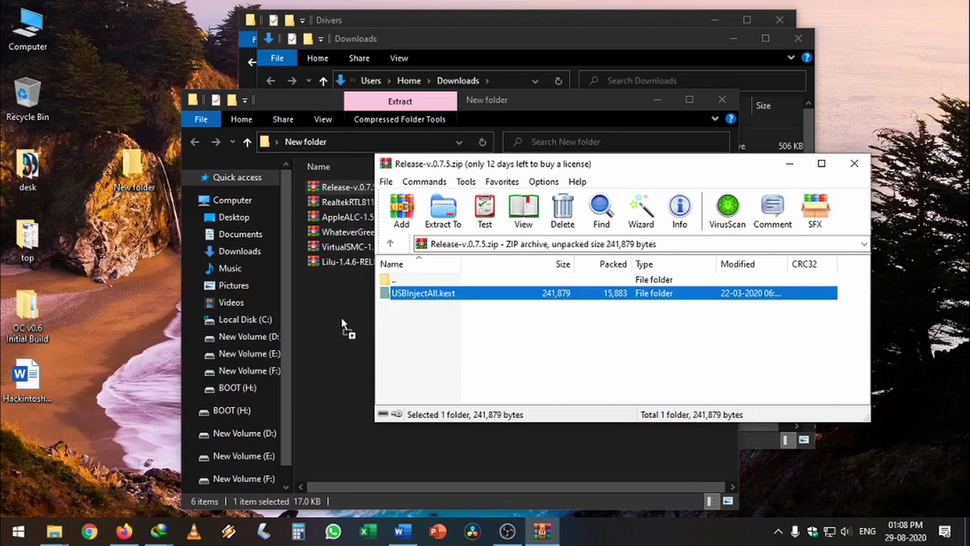
double_click(347, 201)
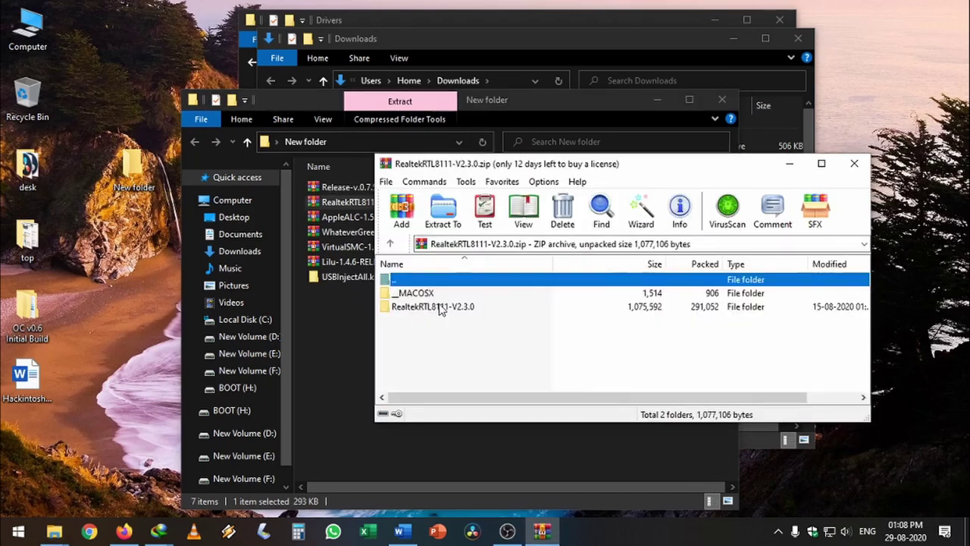
left_click(436, 306)
double_click(430, 294)
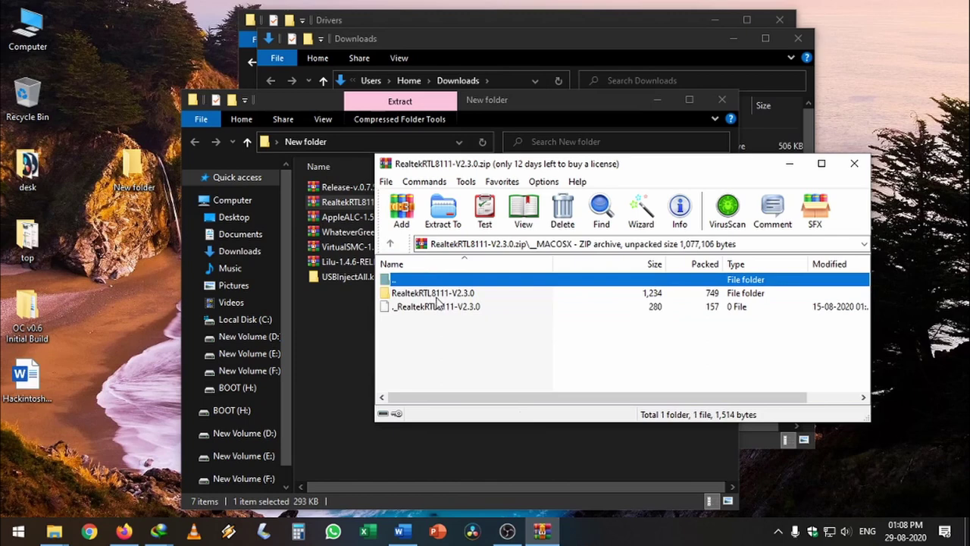
left_click(453, 294)
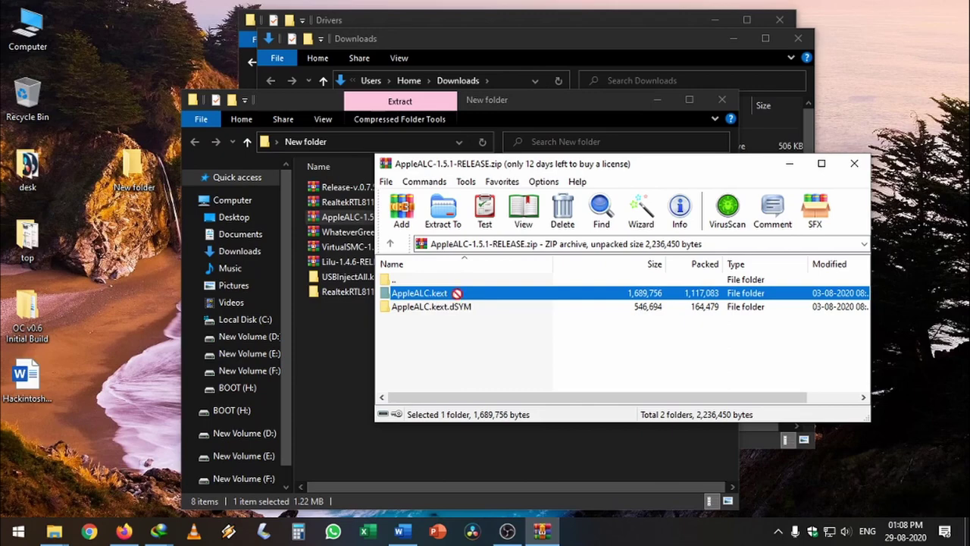
left_click(342, 339)
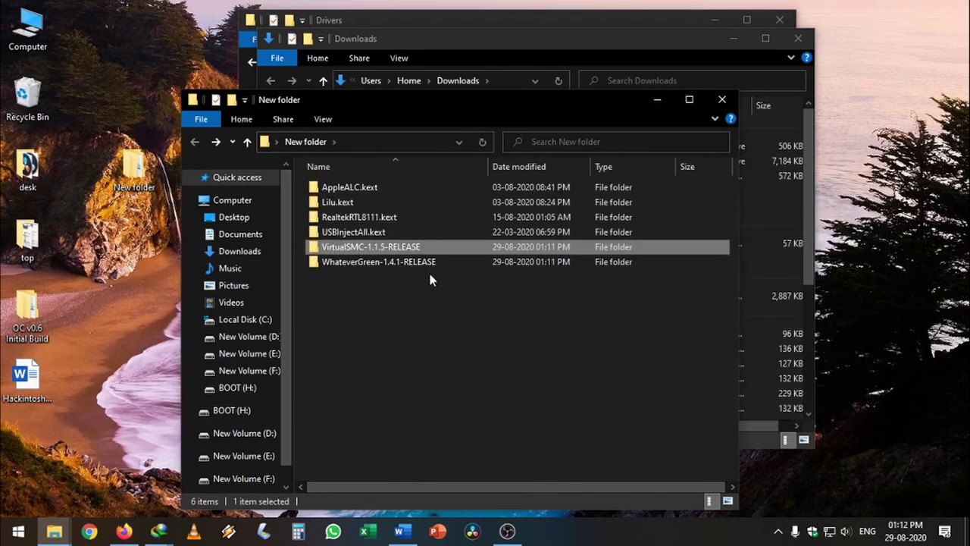
Step: Transfer VirtualSMC.kext, SMCProcessor.kext and SMCSuperIO.kext from the VirtualSMC-1.1.5-RELEASE Kexts folder into the new desktop folder
double_click(431, 248)
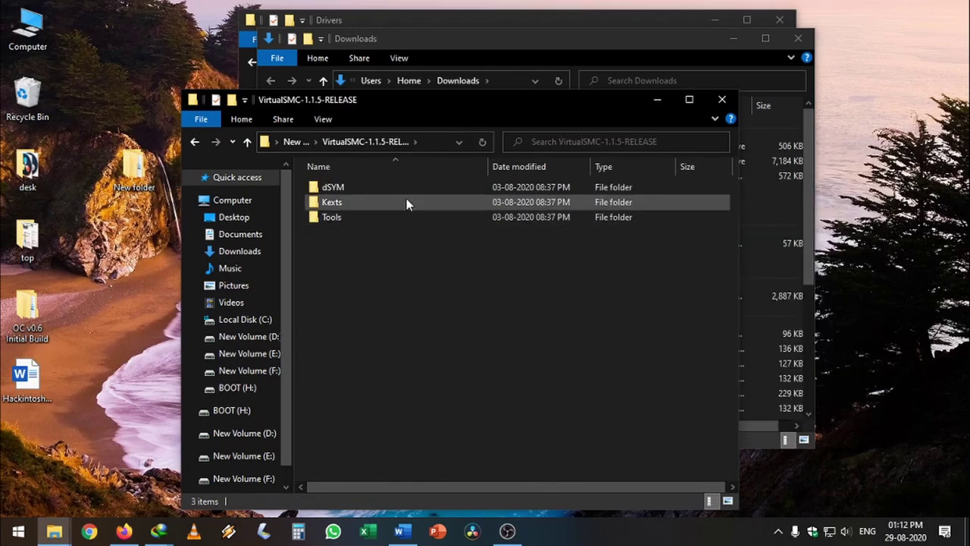
double_click(408, 203)
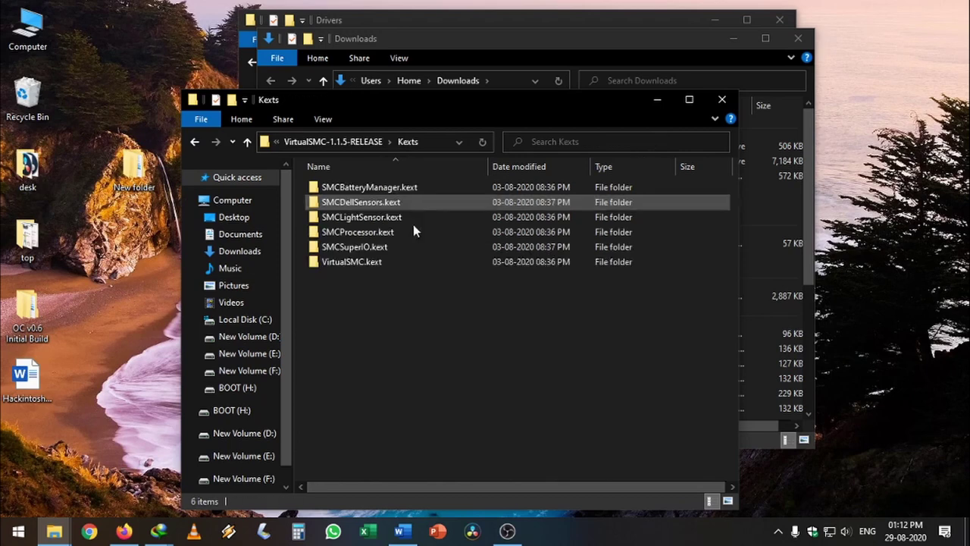
left_click(410, 264)
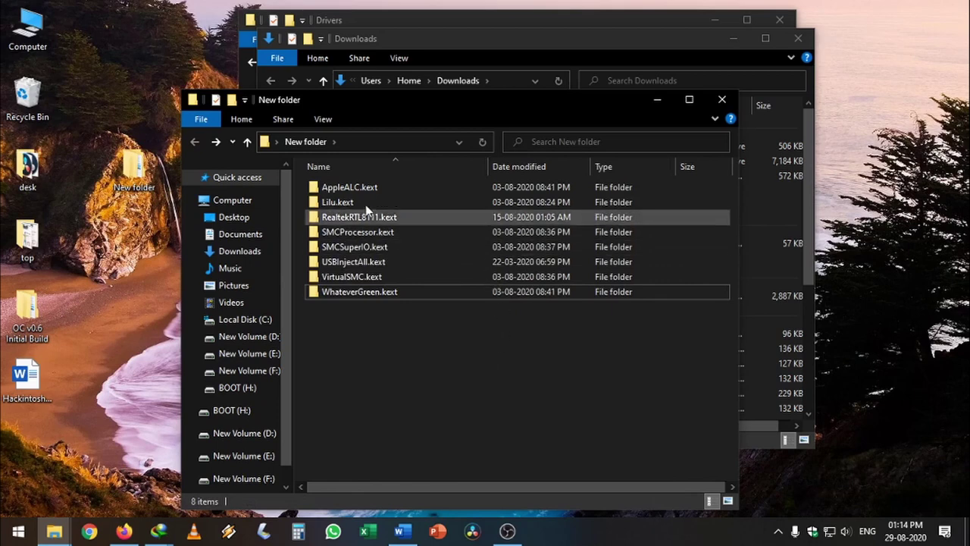
Step: Review each of the gathered kexts in the new desktop folder, from AppleALC.kext to WhateverGreen.kext
left_click(433, 185)
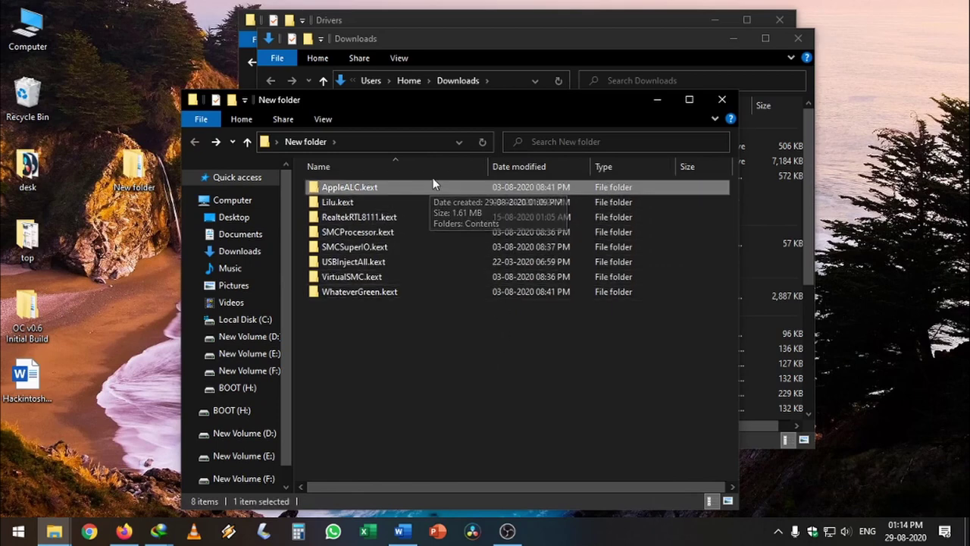
left_click(393, 202)
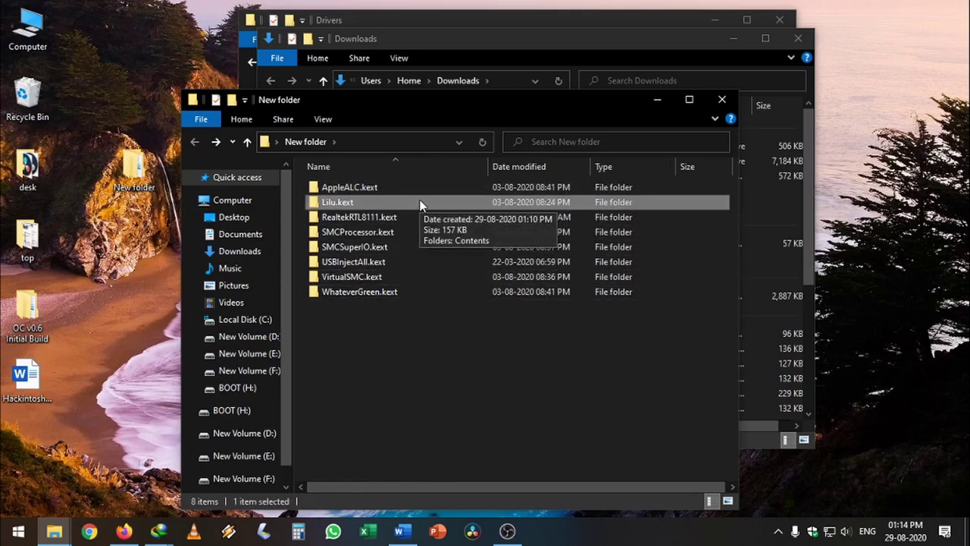
left_click(417, 217)
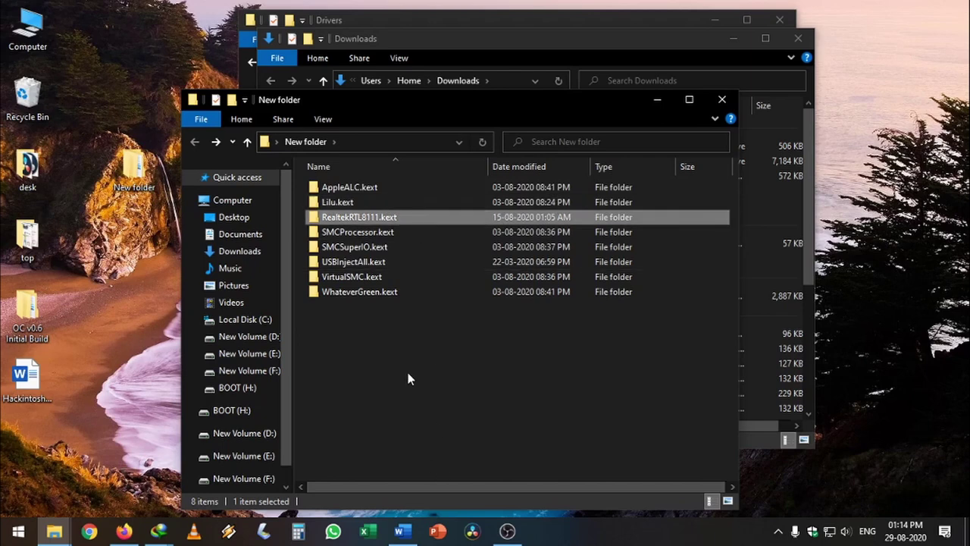
key("Down")
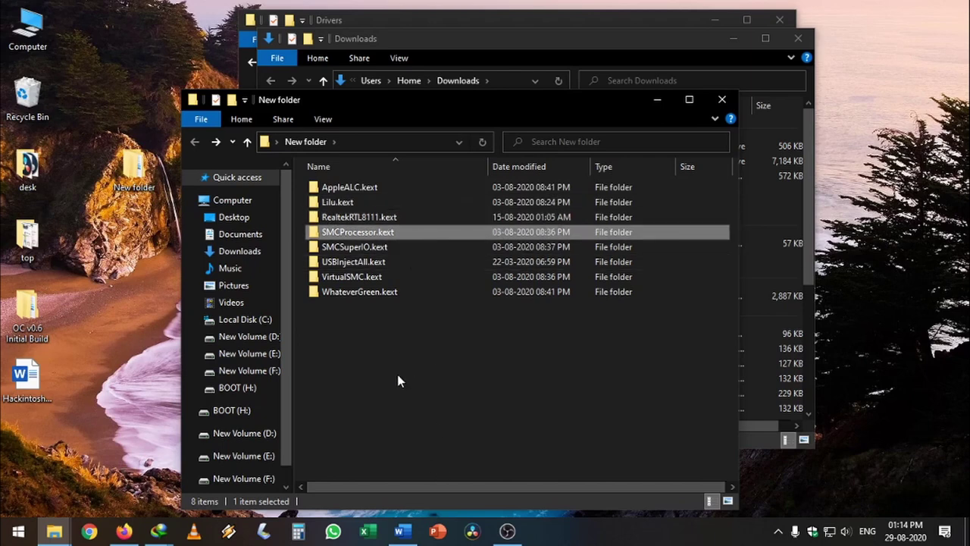
key("Down")
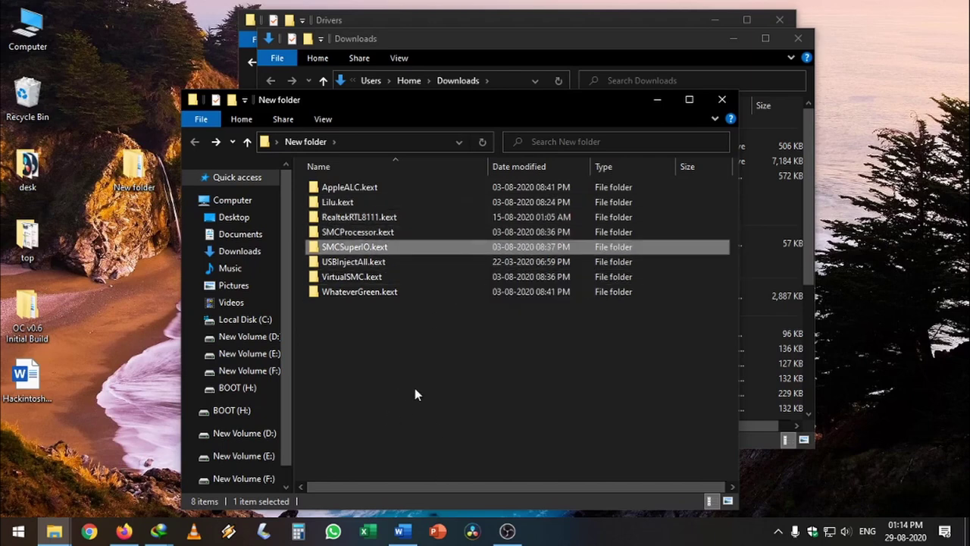
left_click(404, 262)
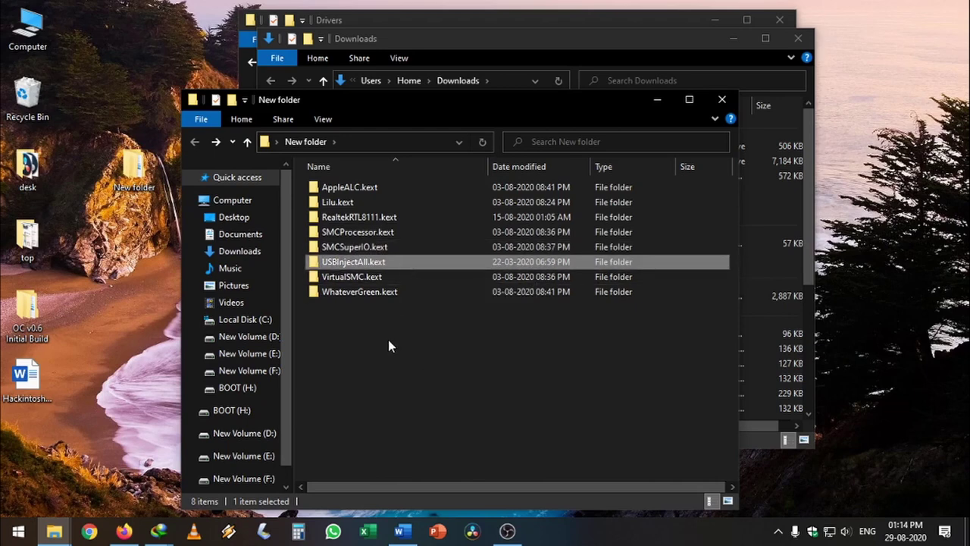
key("Down")
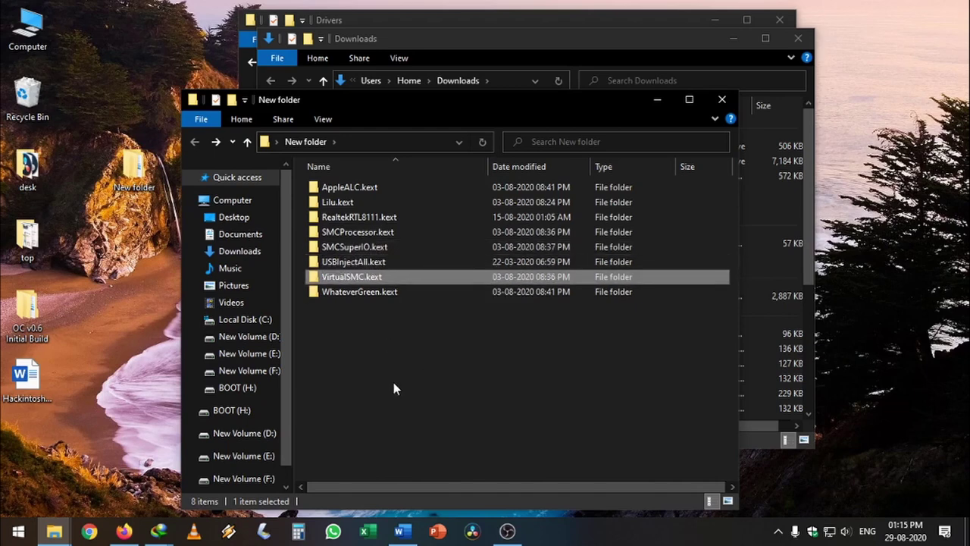
key("Down")
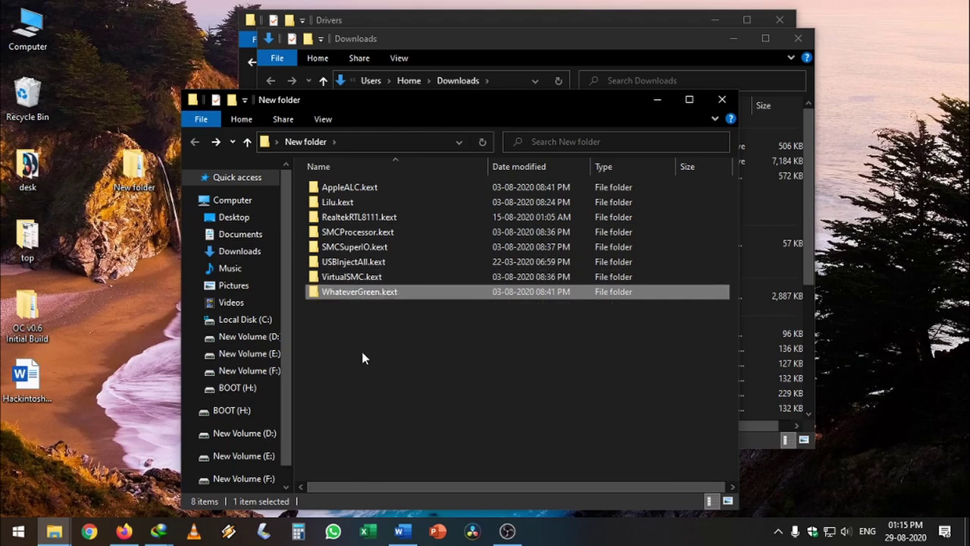
left_click_drag(450, 363, 371, 181)
left_click(448, 346)
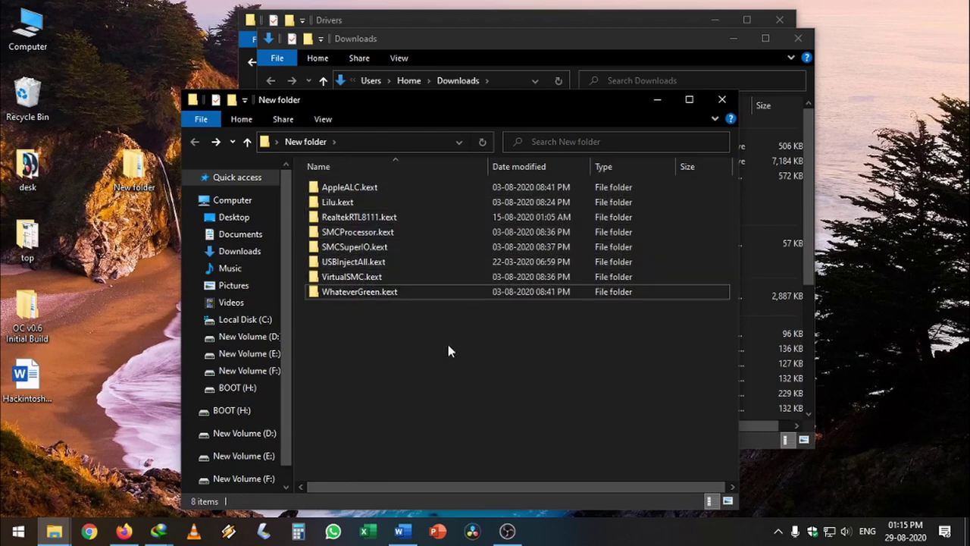
Step: Copy all the gathered kexts from the new desktop folder into EFI\OC\Kexts on the BOOT (H:) drive
left_click_drag(413, 360, 351, 191)
right_click(351, 188)
key("super+d")
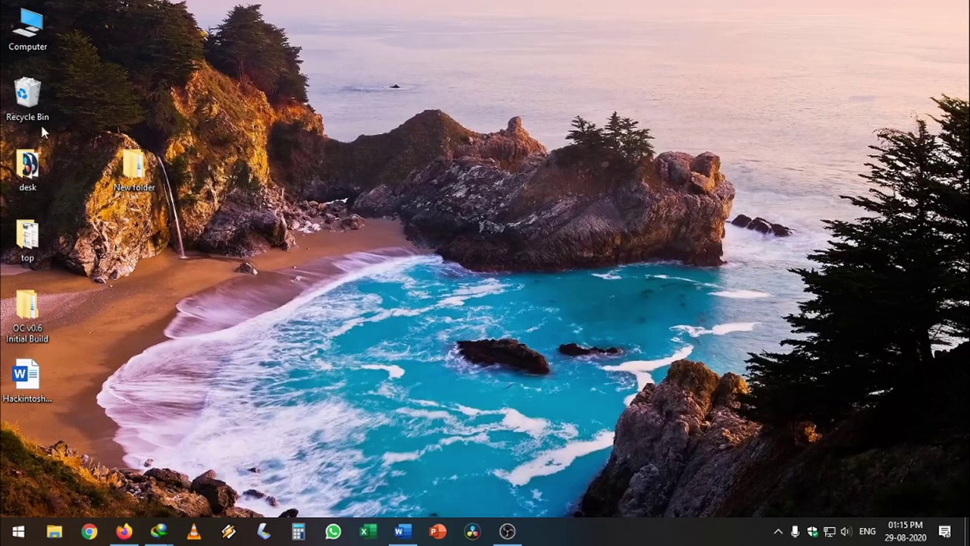
double_click(27, 31)
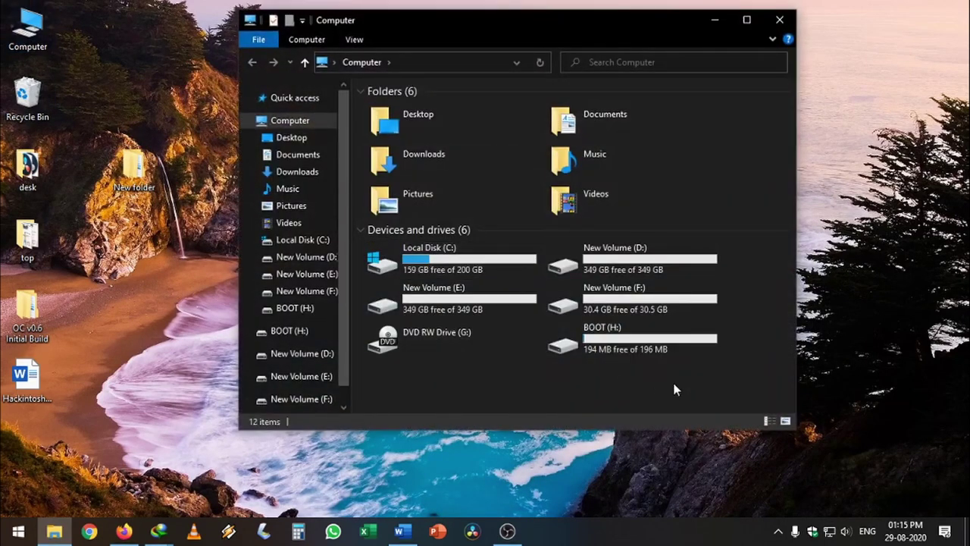
left_click(637, 345)
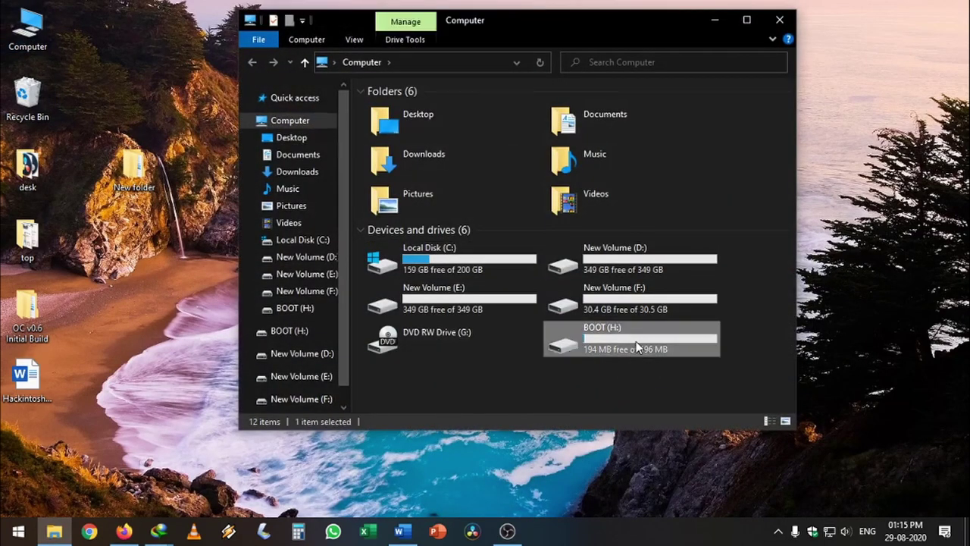
double_click(636, 342)
double_click(435, 180)
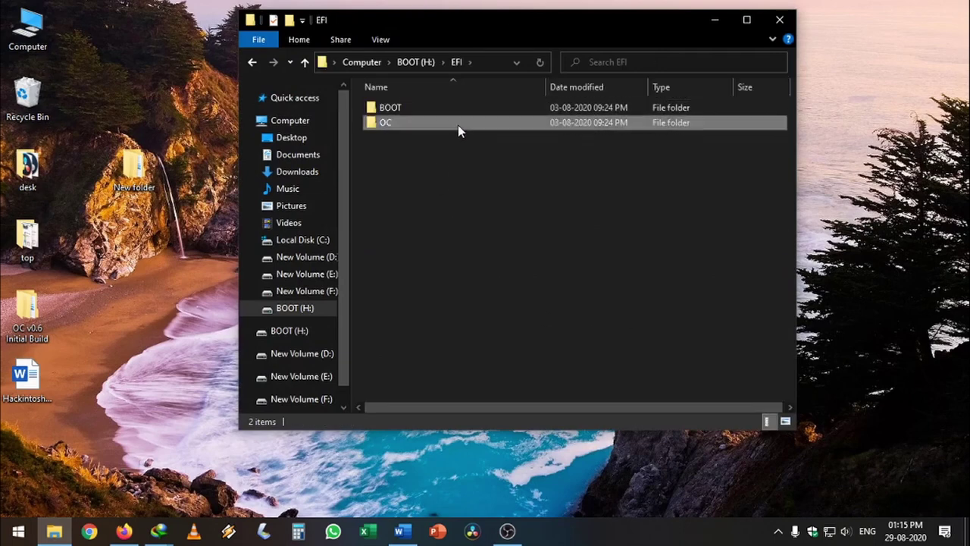
double_click(458, 126)
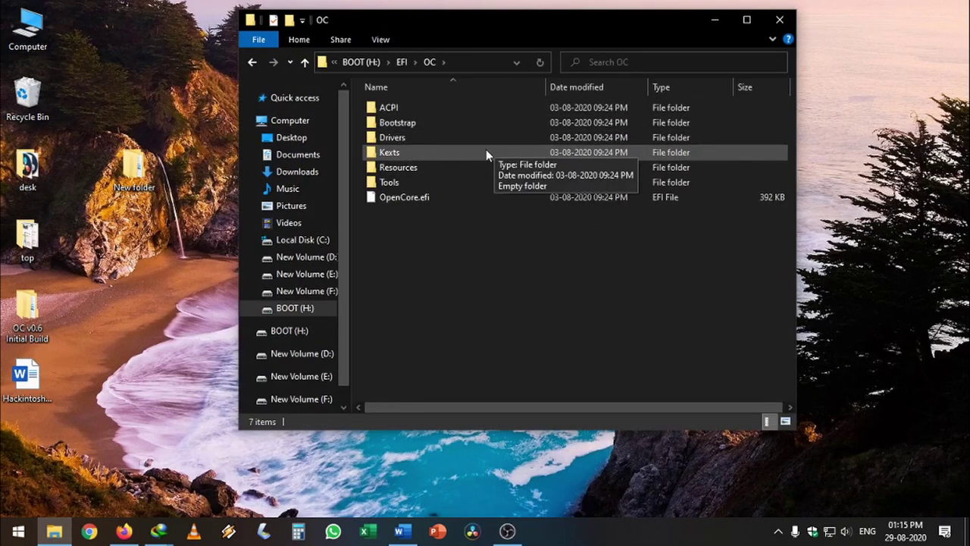
double_click(486, 152)
right_click(422, 155)
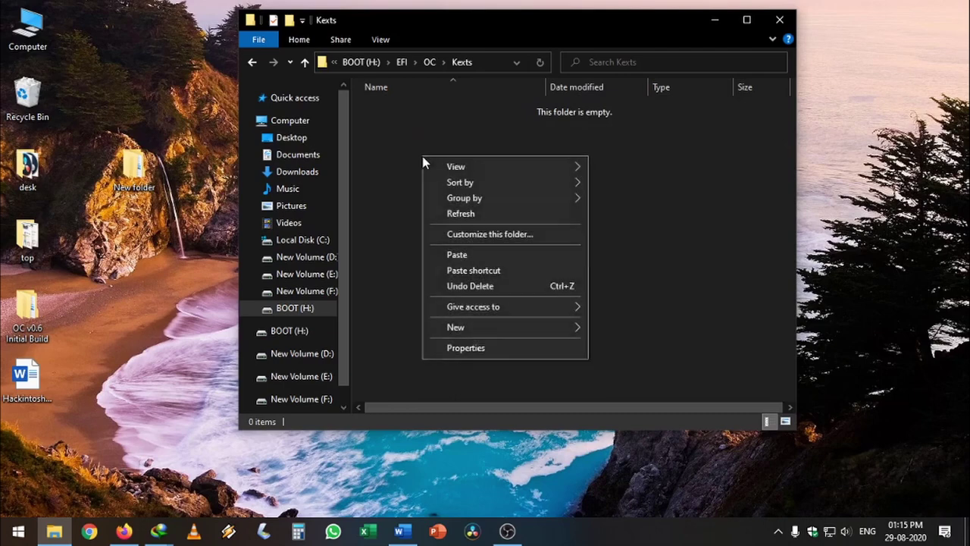
left_click(494, 253)
Step: Check the contents of the Tools, Drivers and Kexts folders inside EFI\OC on the BOOT (H:) drive
left_click(253, 62)
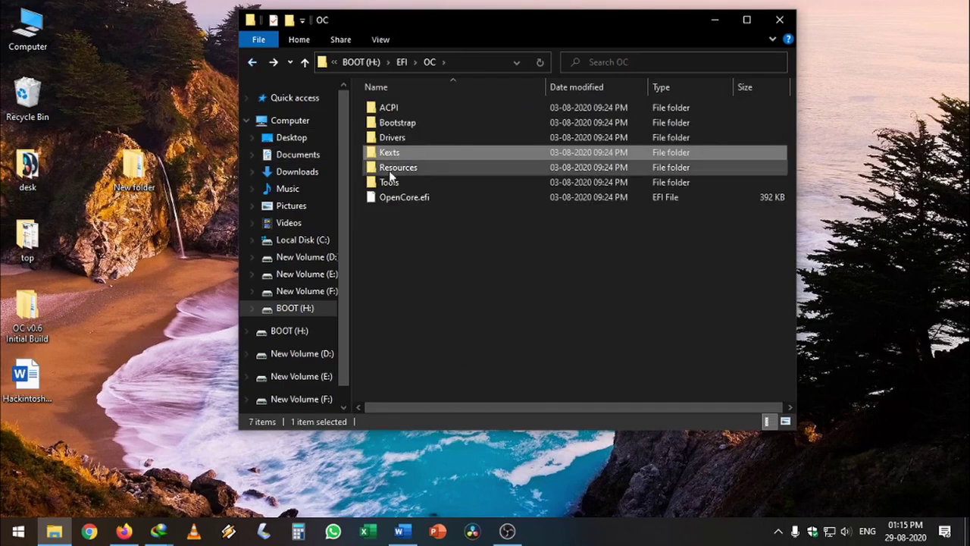
double_click(436, 182)
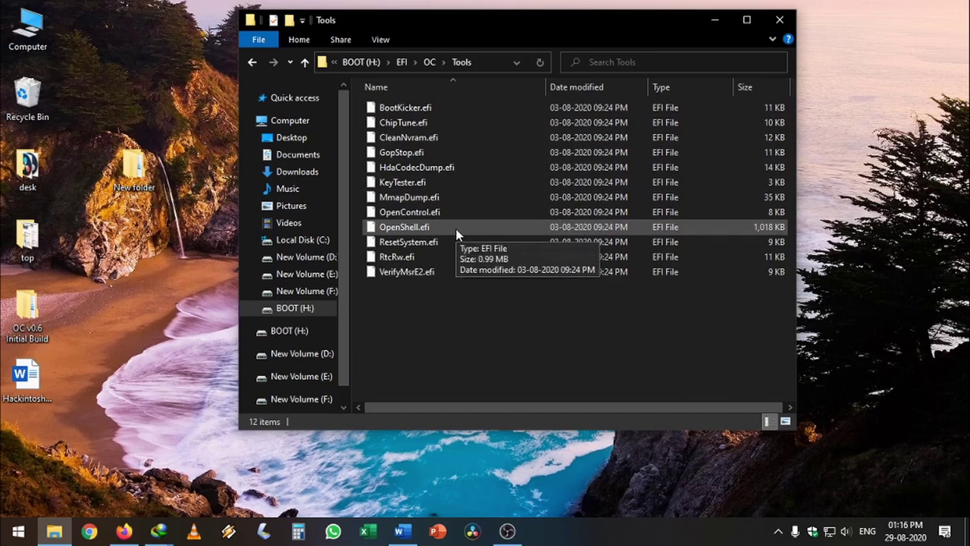
left_click(456, 228)
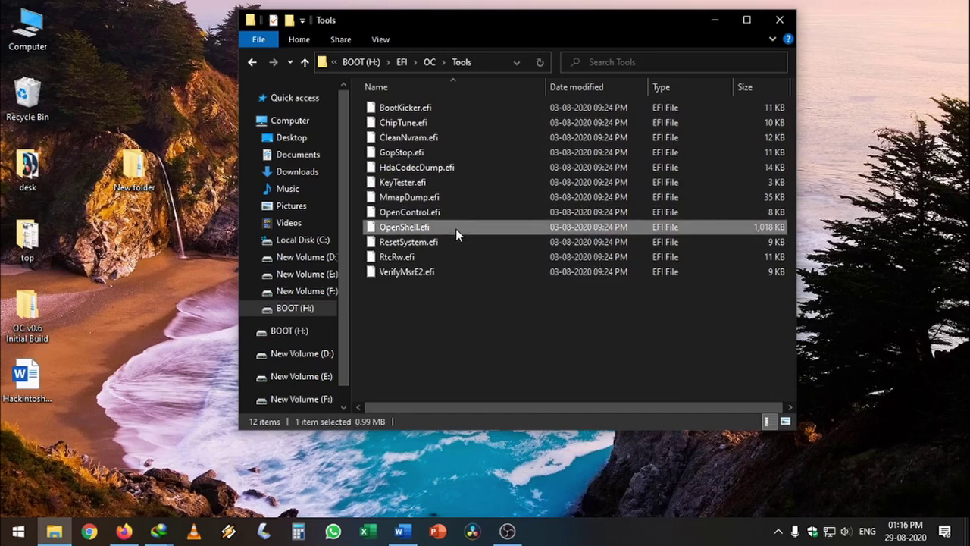
key("alt+Left")
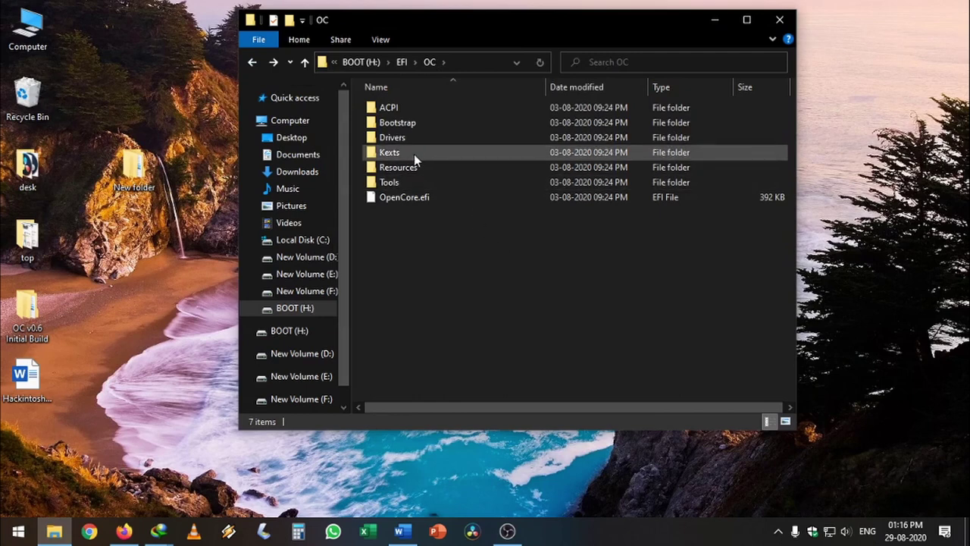
double_click(432, 137)
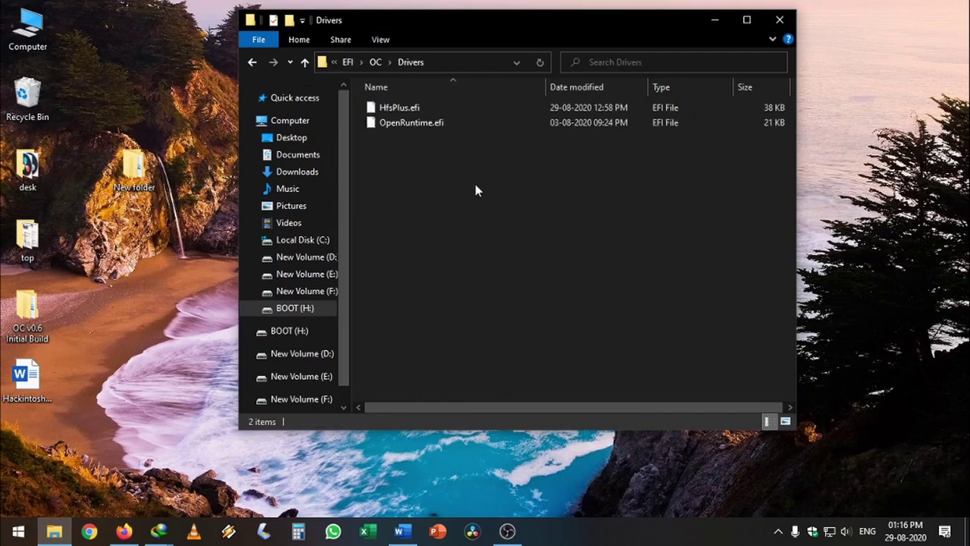
left_click(482, 111)
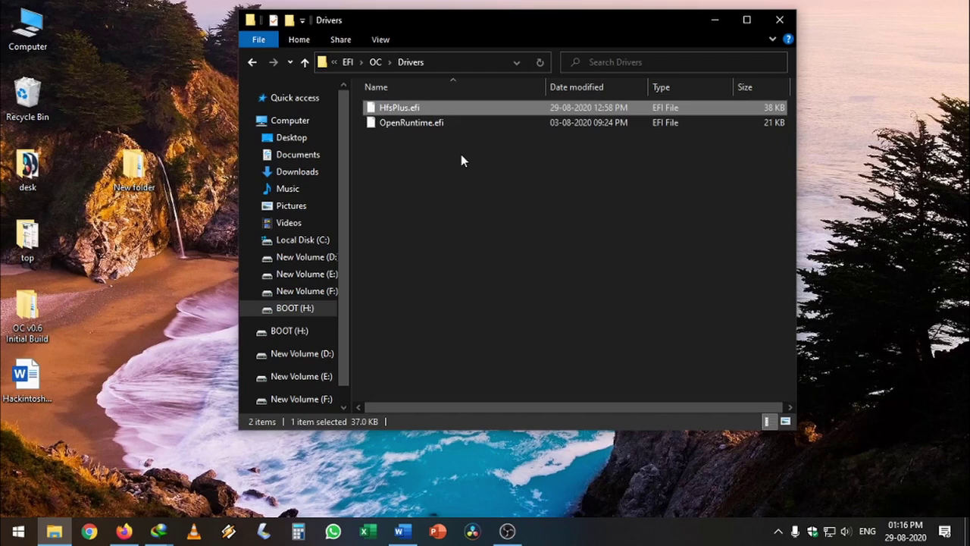
key("Down")
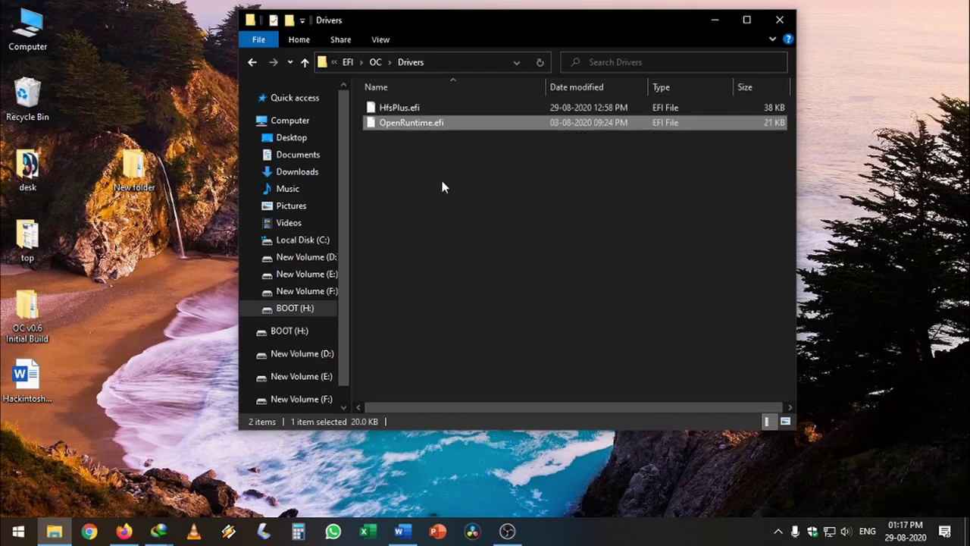
left_click(443, 182)
key("BackSpace")
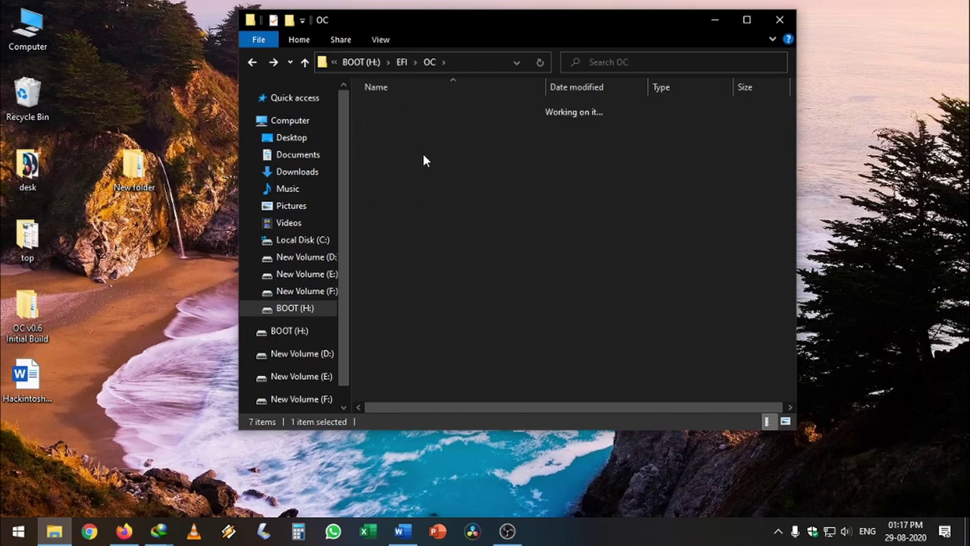
double_click(423, 154)
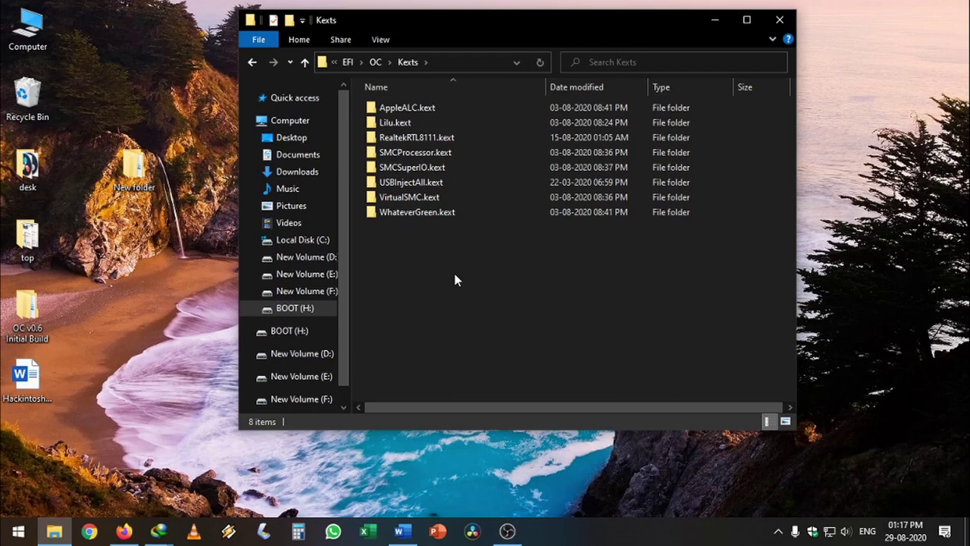
key("BackSpace")
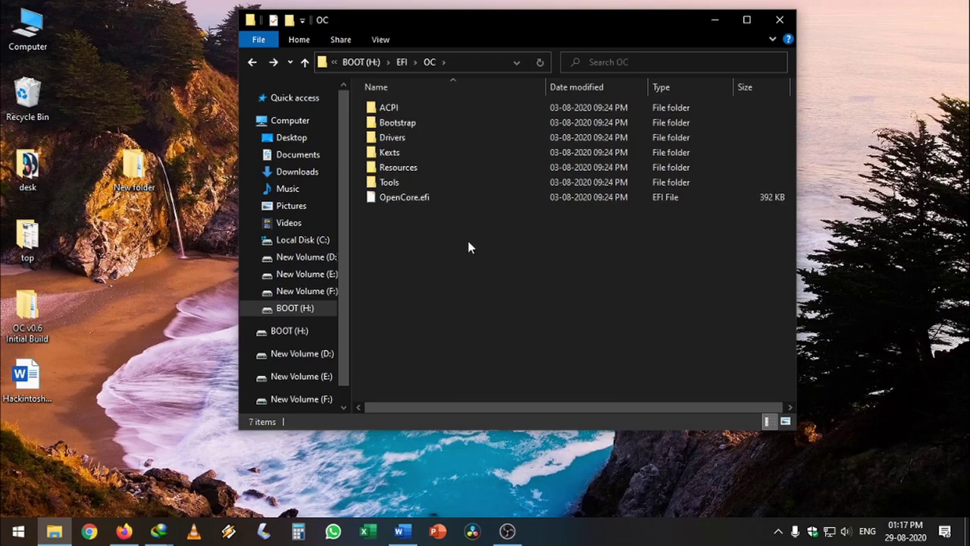
left_click(422, 108)
Step: Switch to Firefox and consult the Desktop table in the SSDTs section of the OpenCore guide's Gathering files page
left_click(126, 532)
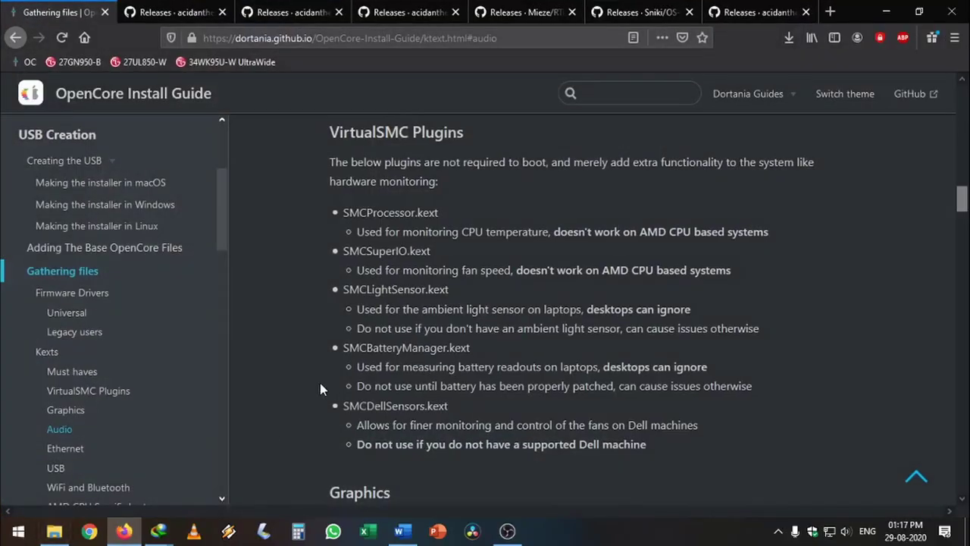
scroll(163, 311, "down", 5)
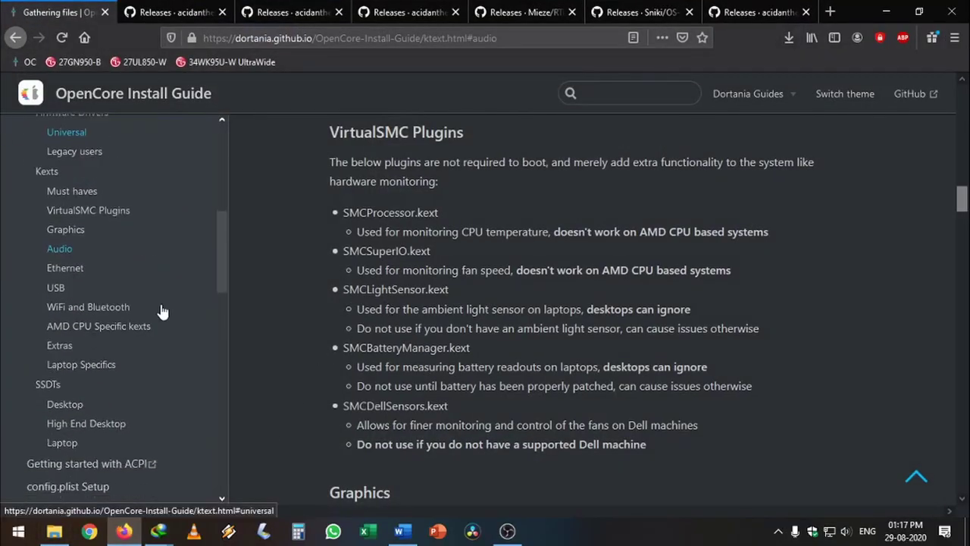
left_click(47, 297)
scroll(593, 318, "down", 3)
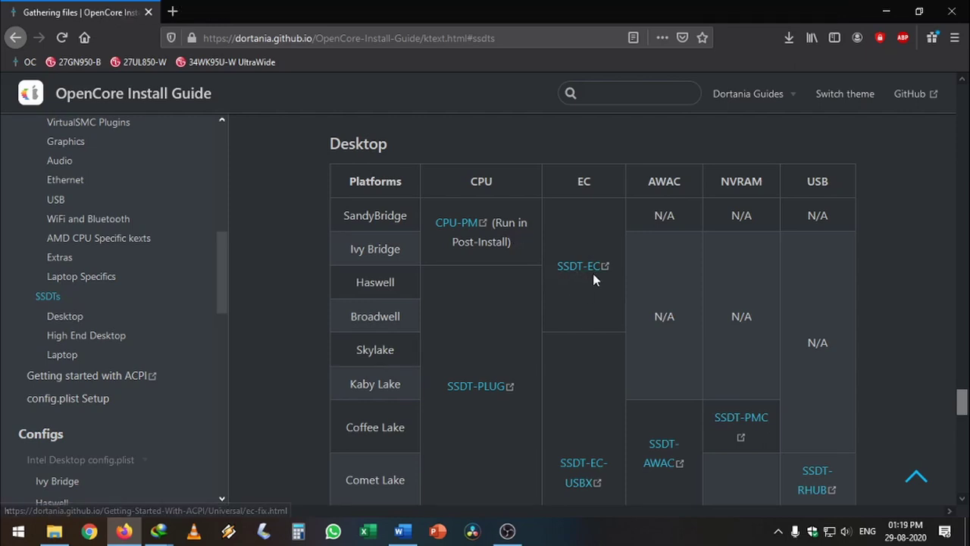
Step: Open the SSDTTime GitHub repository linked from the "SSDTs: The easy way" page of the Getting Started With ACPI guide
left_click(121, 381)
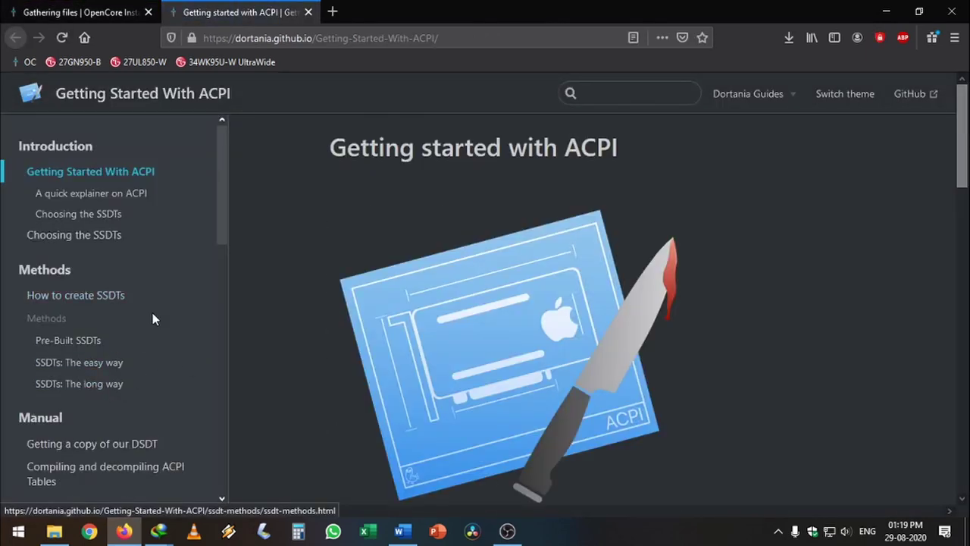
left_click(113, 367)
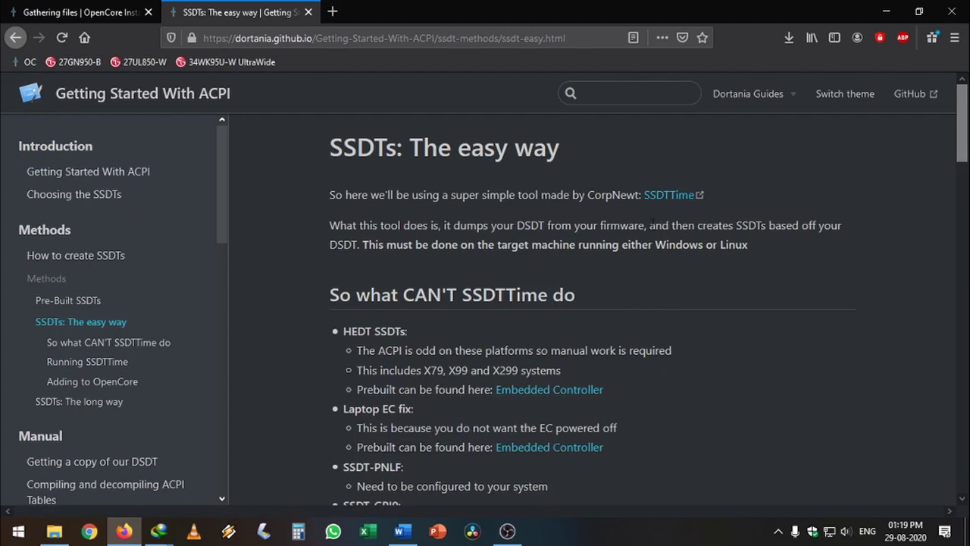
right_click(677, 199)
left_click(696, 203)
key("ctrl+Tab")
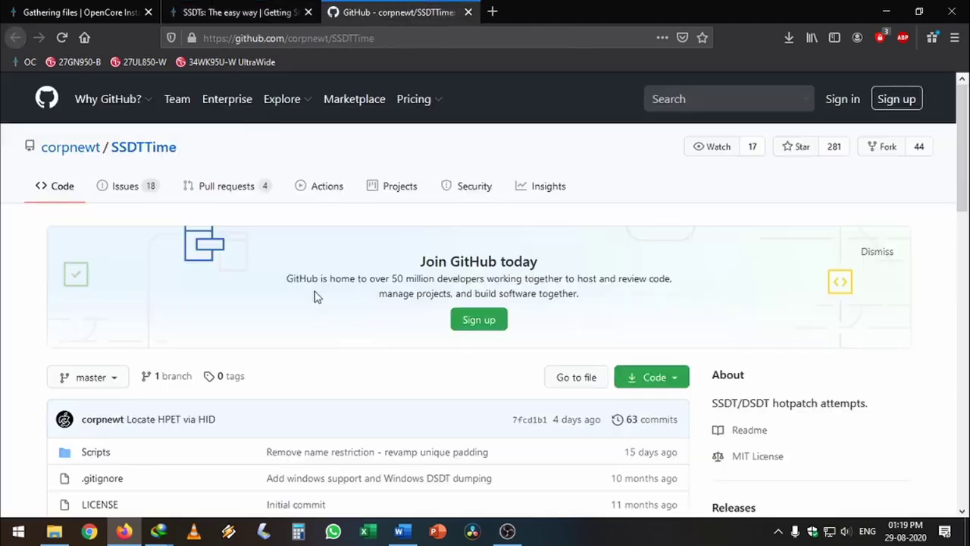
Step: Download the SSDTTime repository as a ZIP archive
scroll(325, 306, "down", 2)
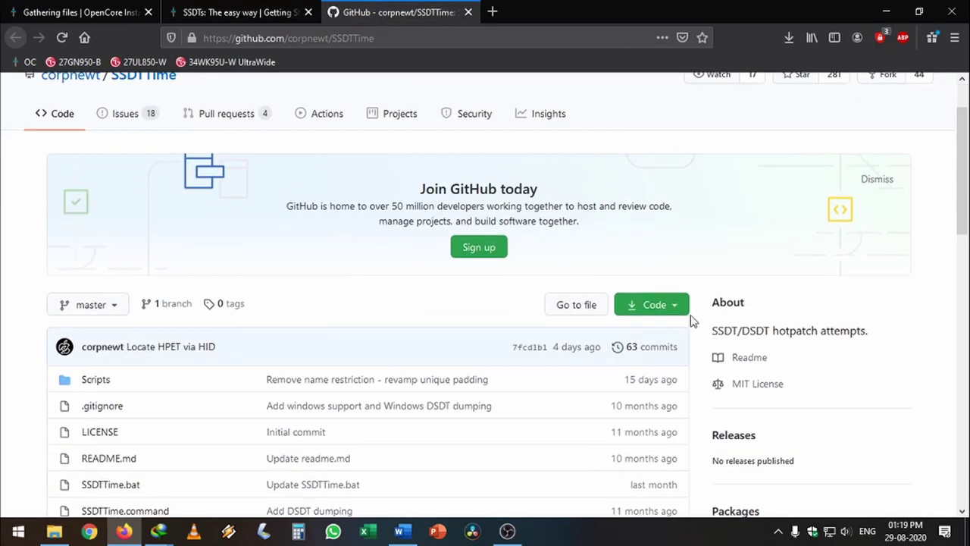
left_click(679, 309)
left_click(558, 471)
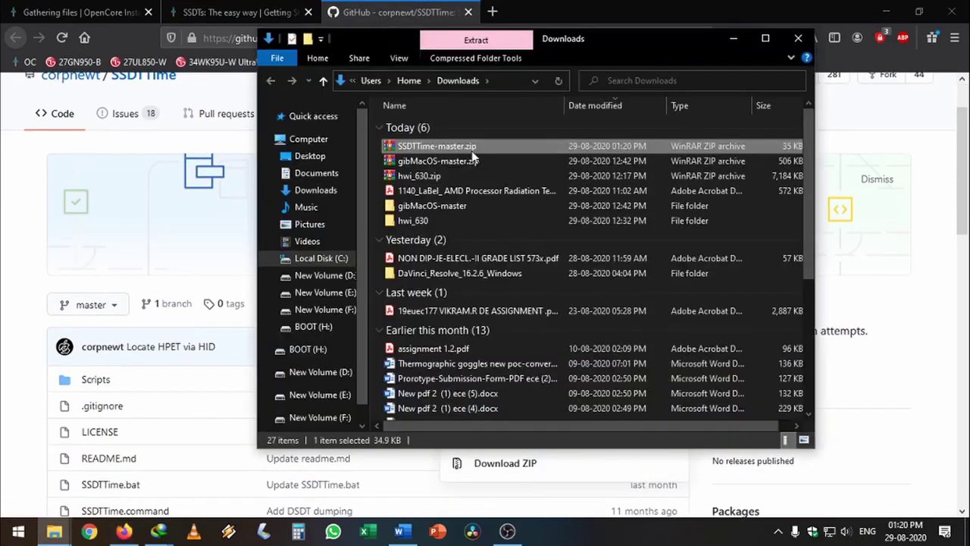
Step: Extract SSDTTime-master.zip into its own folder in Downloads and open the inner SSDTTime-master folder
right_click(472, 149)
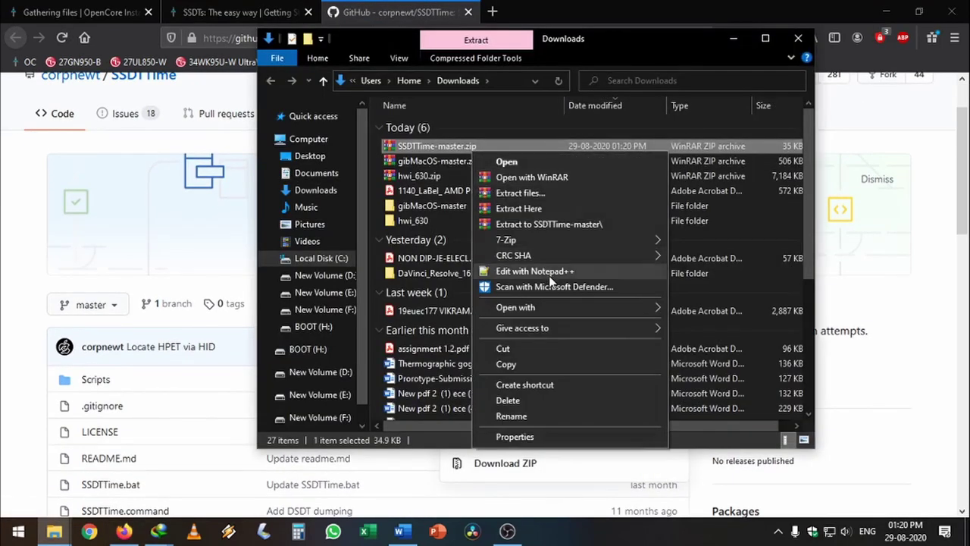
left_click(593, 224)
left_click(468, 207)
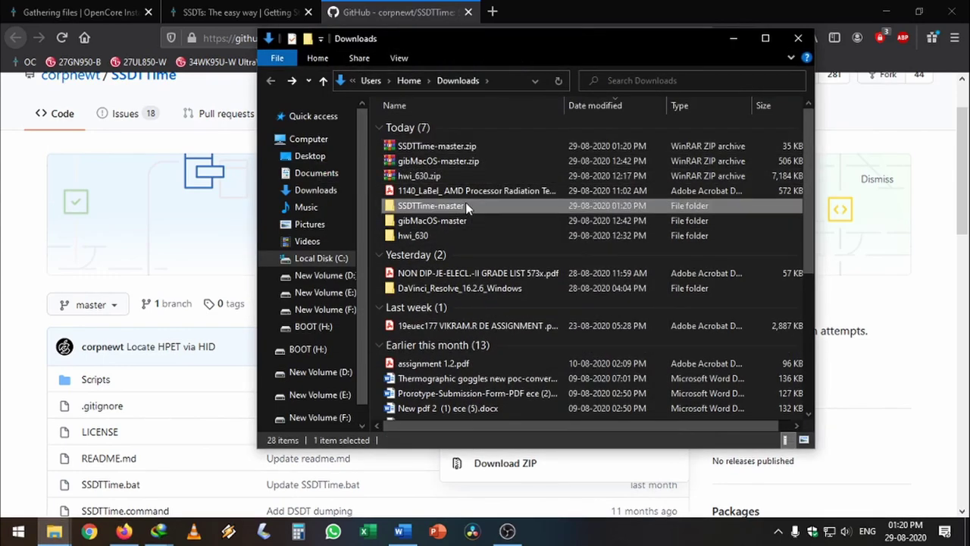
double_click(468, 207)
double_click(481, 129)
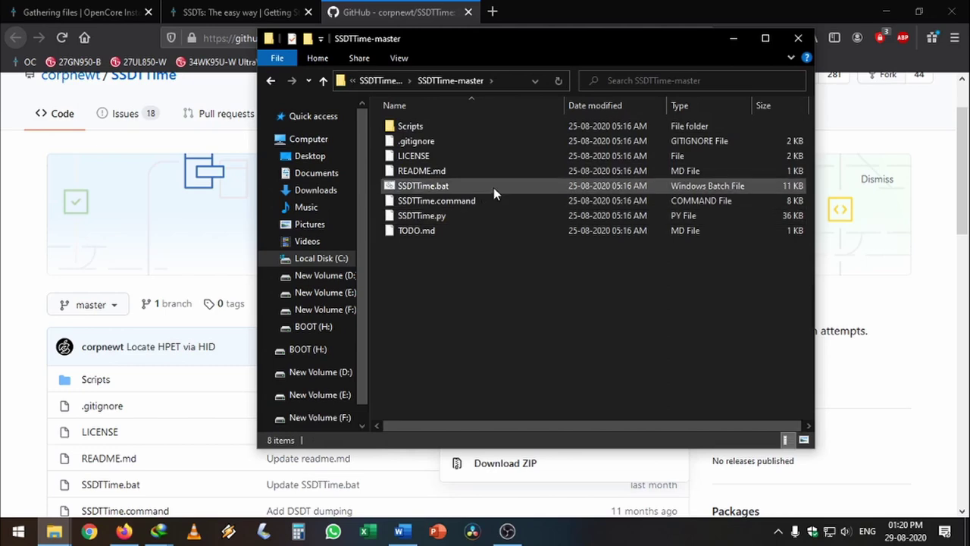
Step: Run SSDTTime.bat and dump the system DSDT with option 7
left_click(428, 187)
right_click(446, 189)
left_click(500, 233)
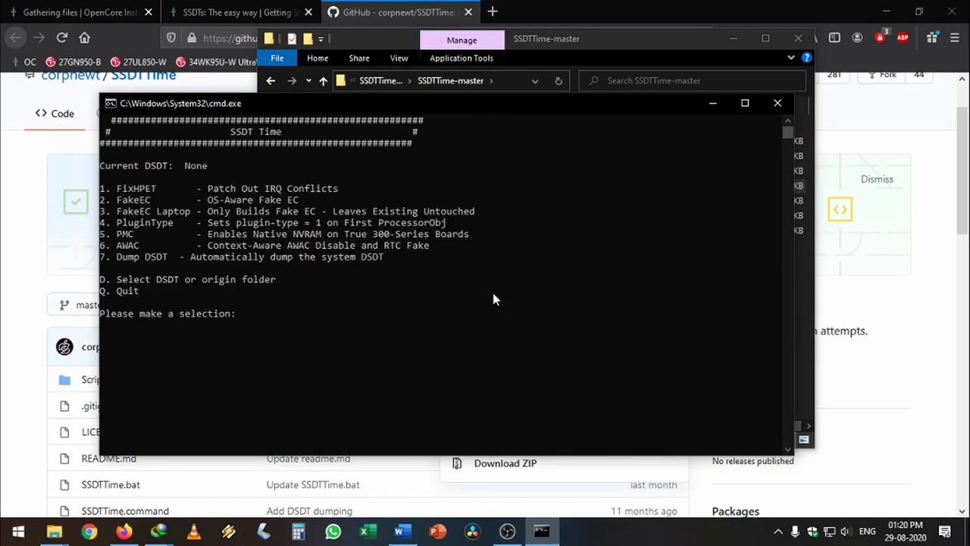
type("7")
key("Return")
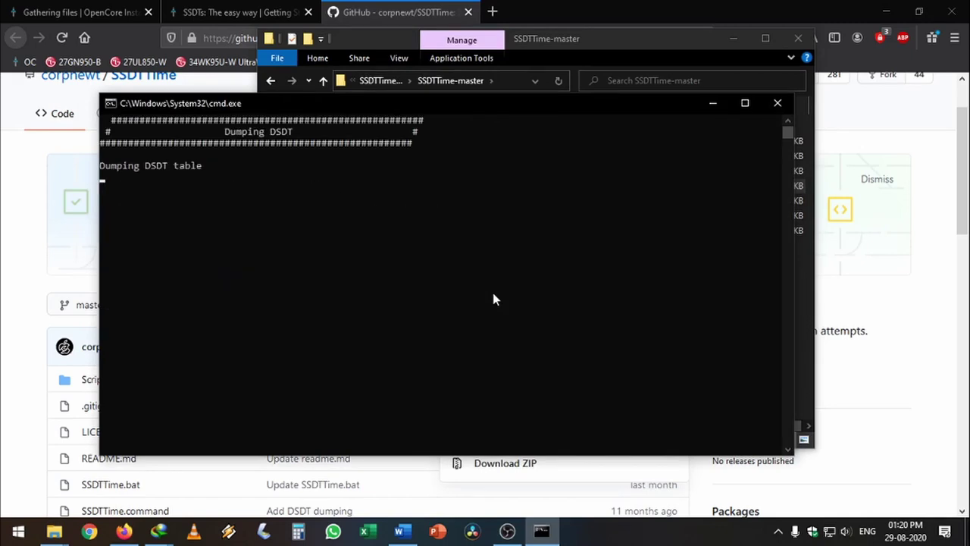
key("Return")
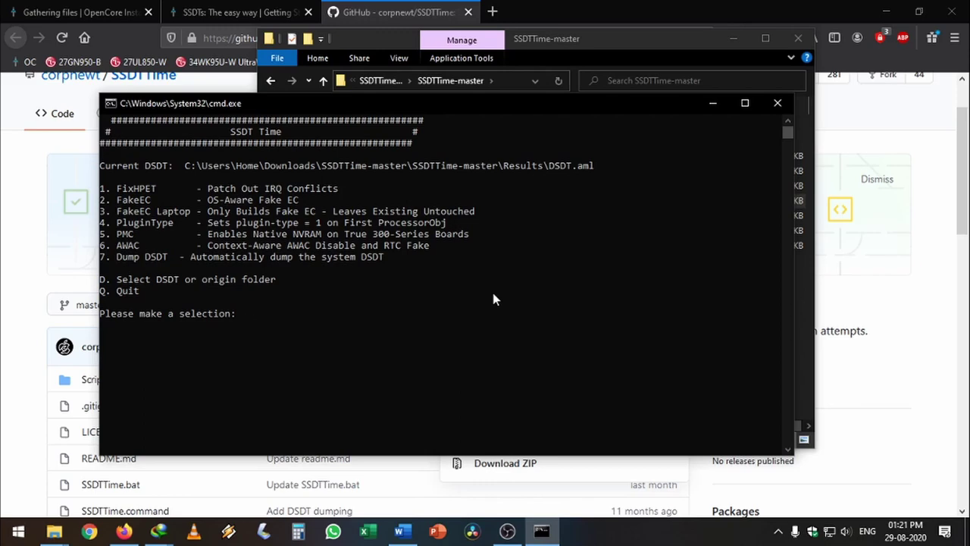
Step: Build the FixHPET SSDT with option 1, accepting the default choice C for the IRQs to nullify
type("1")
key("Return")
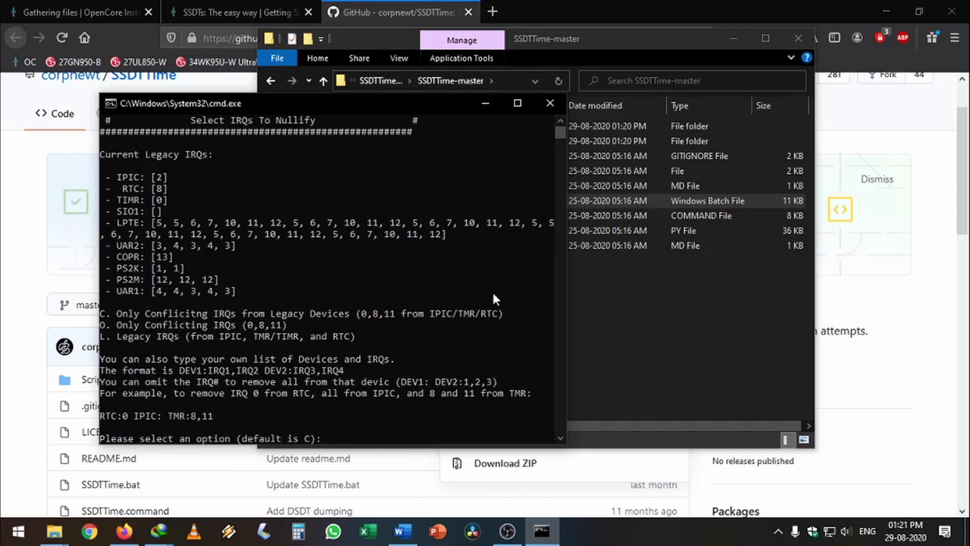
key("Return")
key("Return")
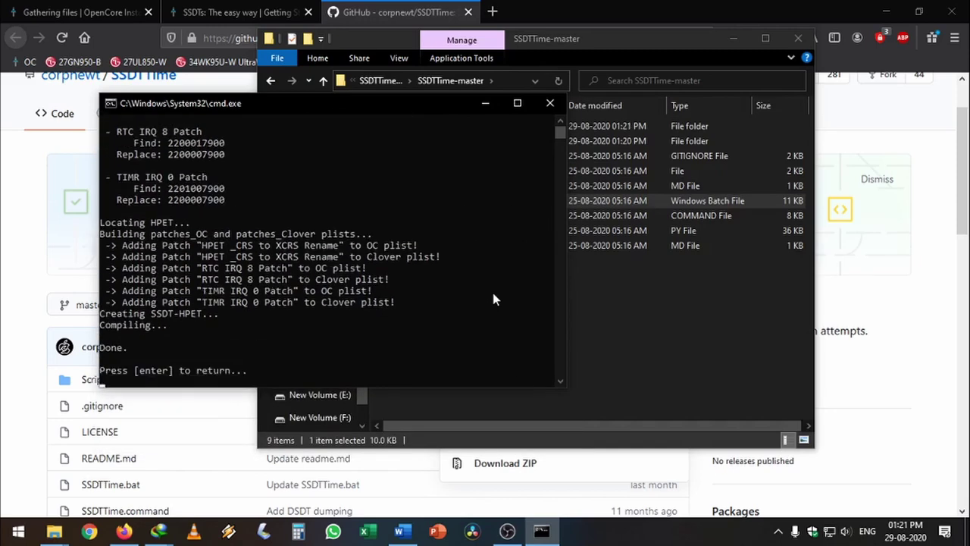
Step: Build the OS-aware FakeEC SSDT with option 2 and return to the SSDTTime main menu
type("2")
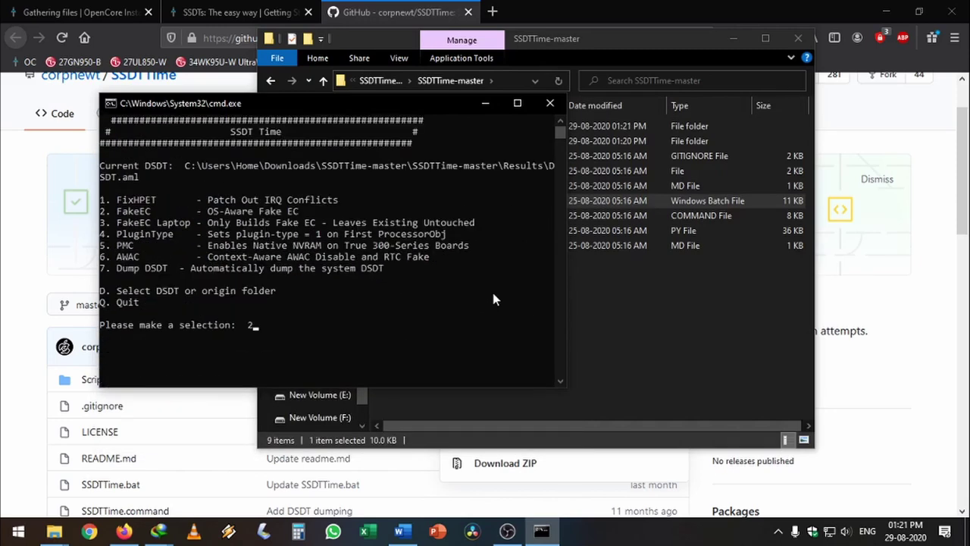
key("Return")
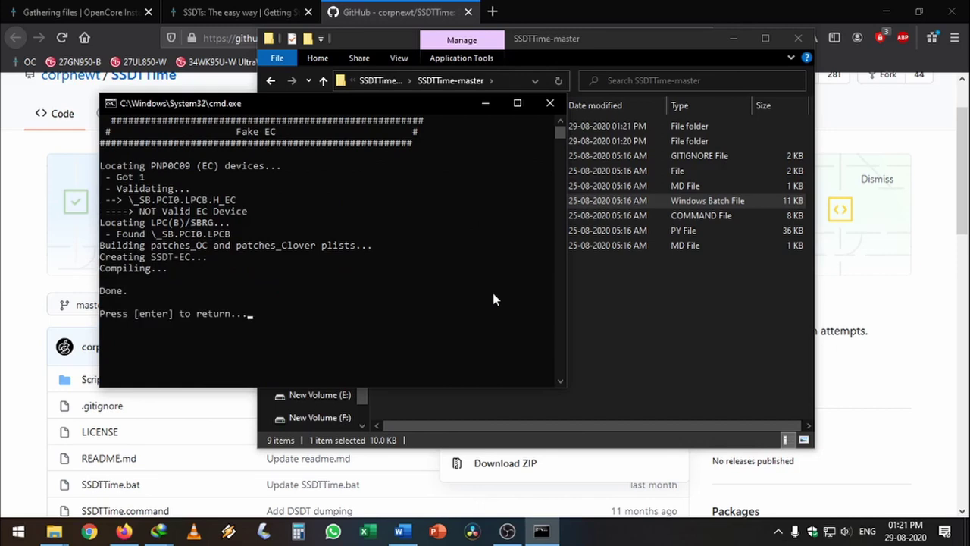
key("Return")
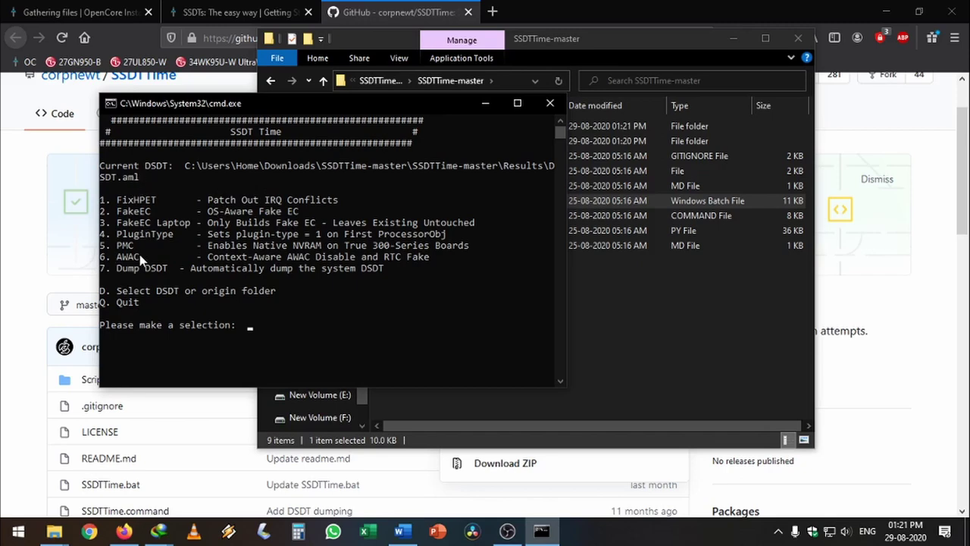
Step: Quit SSDTTime, then open its Results folder and sort the generated files by type
type("q")
key("Return")
double_click(411, 125)
left_click(700, 105)
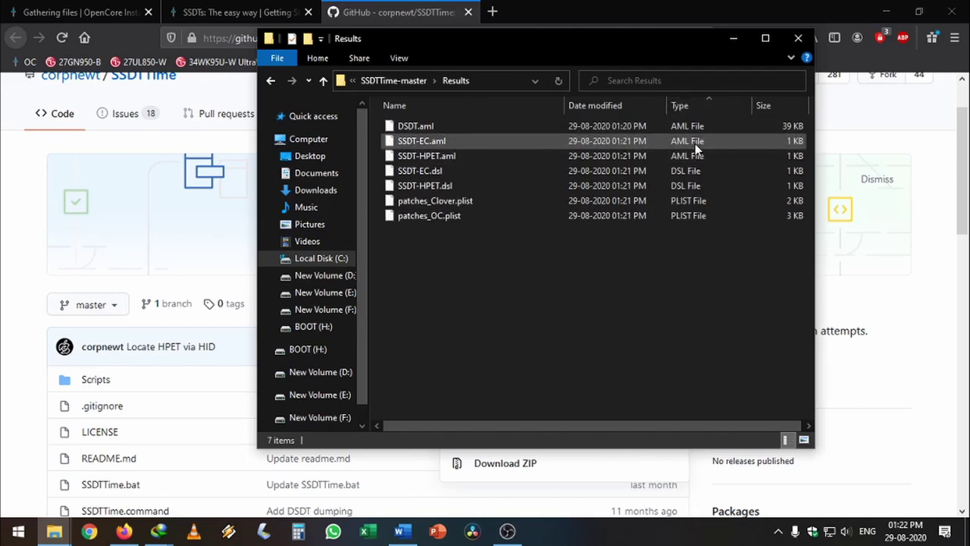
Step: Examine the generated SSDT-EC.aml and SSDT-HPET.aml files in the Results folder
left_click(466, 147)
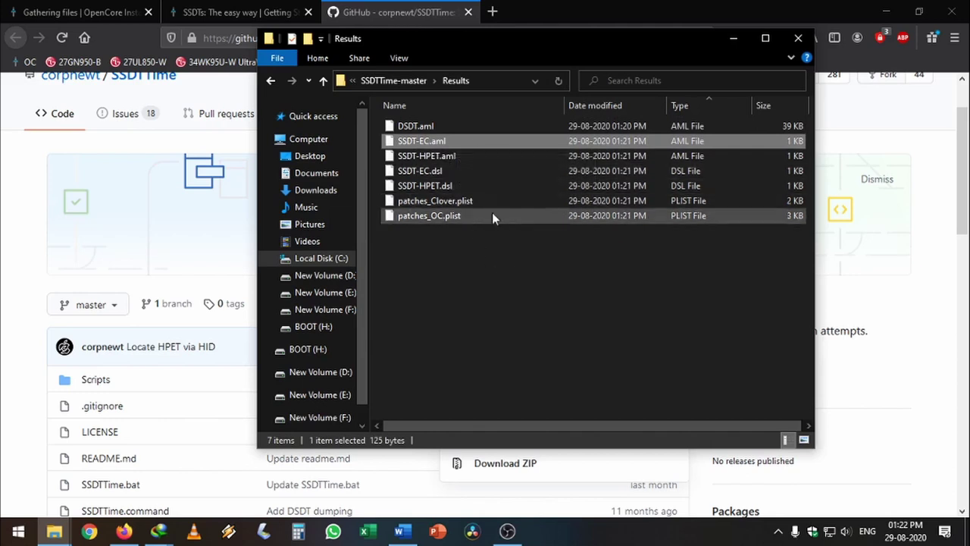
left_click(458, 159)
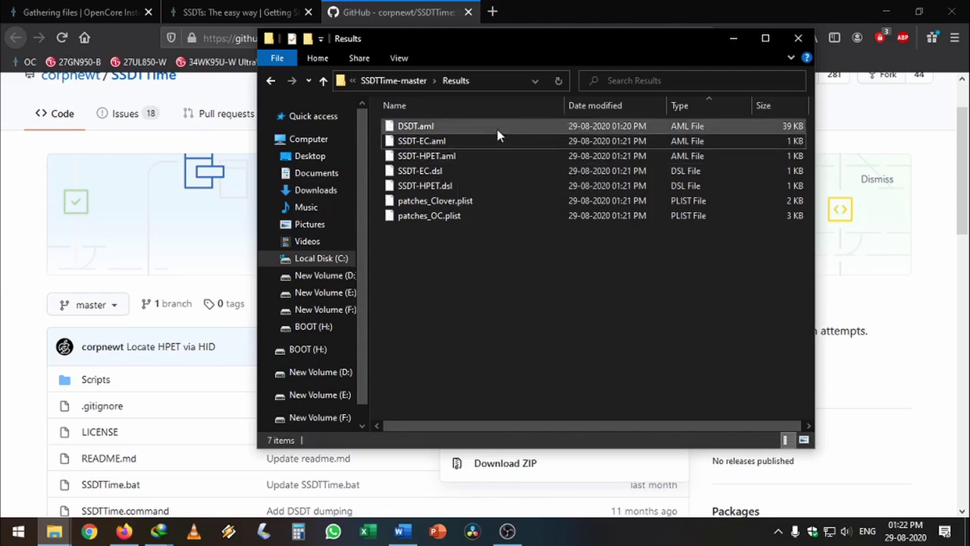
left_click(460, 138)
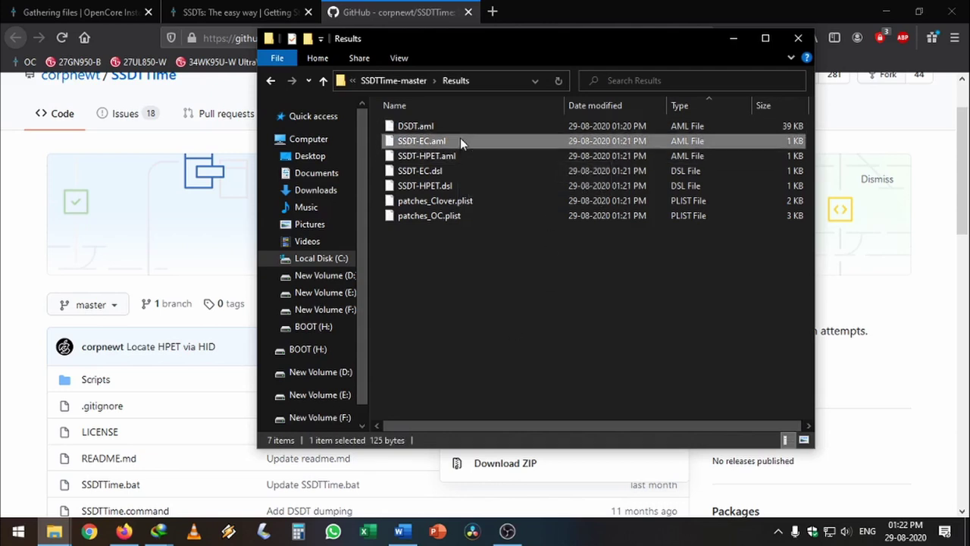
left_click(536, 296)
Step: Put away the Results folder and browser, and open the EFI\OC\ACPI folder on the BOOT (H:) drive
left_click(798, 38)
left_click(886, 12)
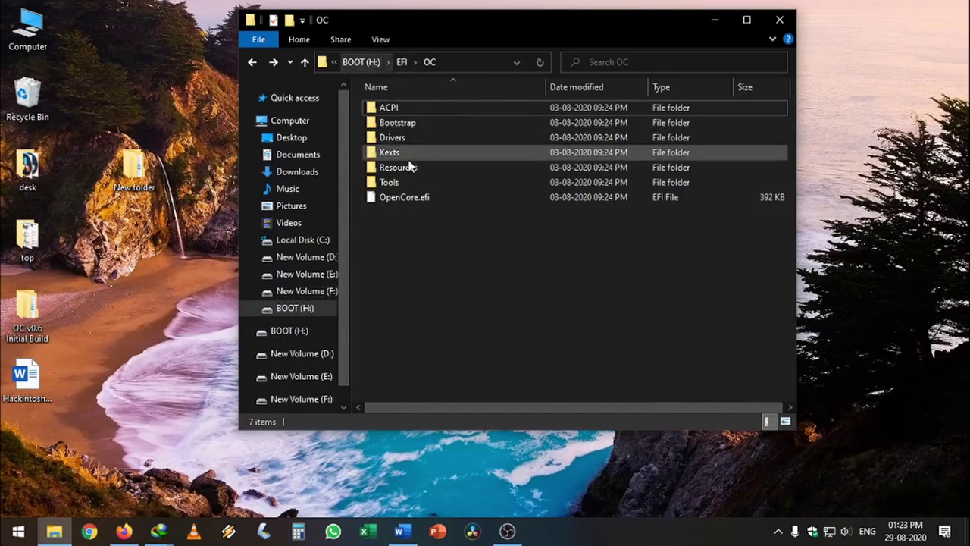
double_click(432, 109)
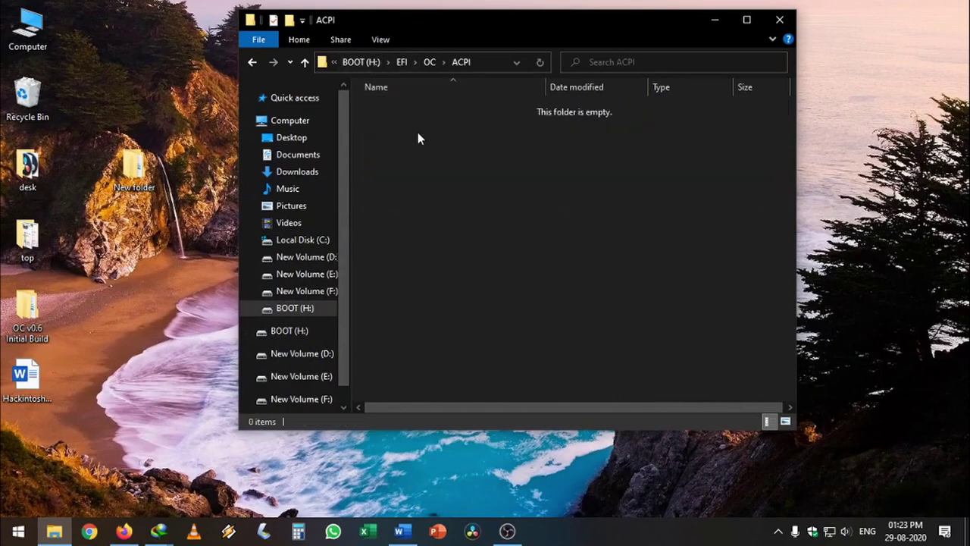
Step: Paste SSDT-EC.aml into the ACPI folder on the BOOT (H:) drive and return to the parent OC folder
right_click(418, 131)
left_click(459, 229)
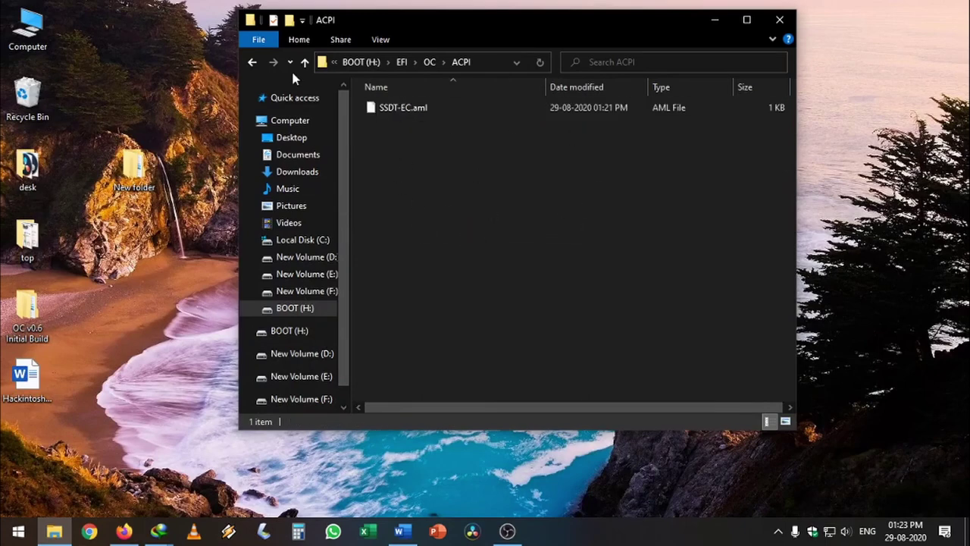
left_click(253, 63)
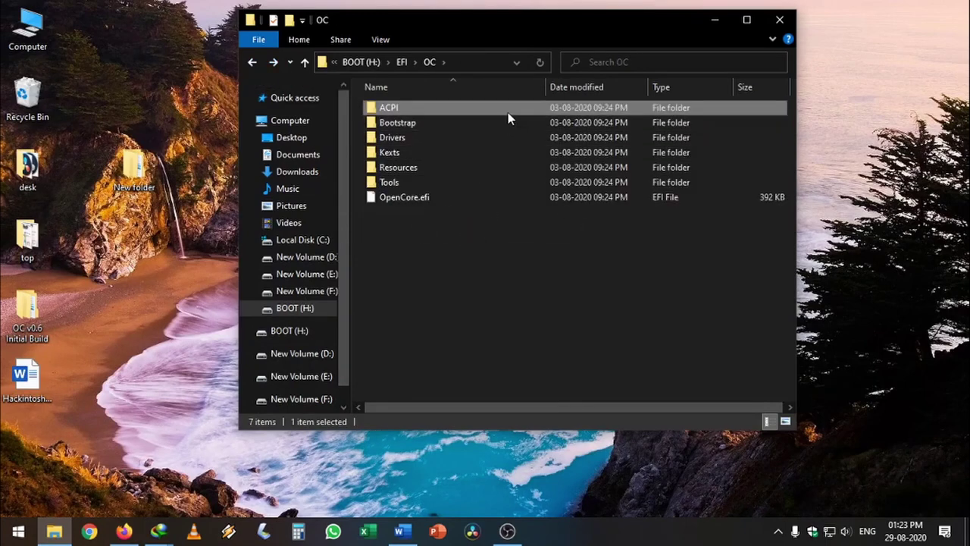
left_click(496, 138)
left_click(505, 153)
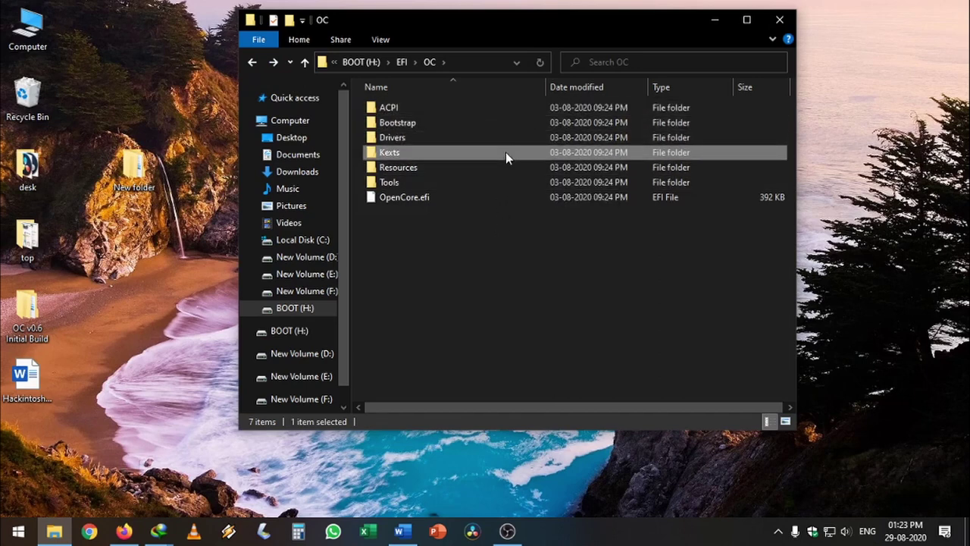
left_click(498, 240)
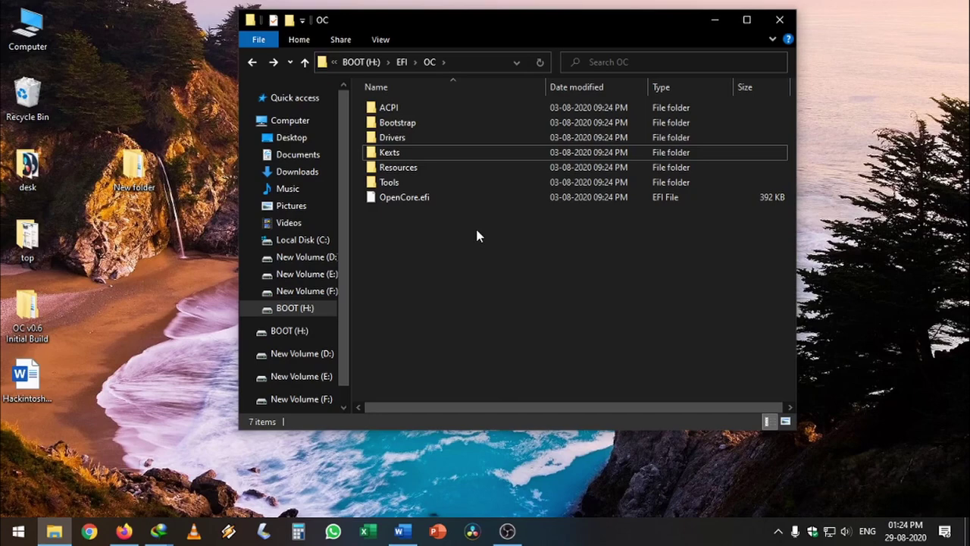
Step: Switch to Firefox, search the web for "opencore pkg" and open the acidanthera/OpenCorePkg GitHub repository
left_click(124, 531)
left_click(493, 12)
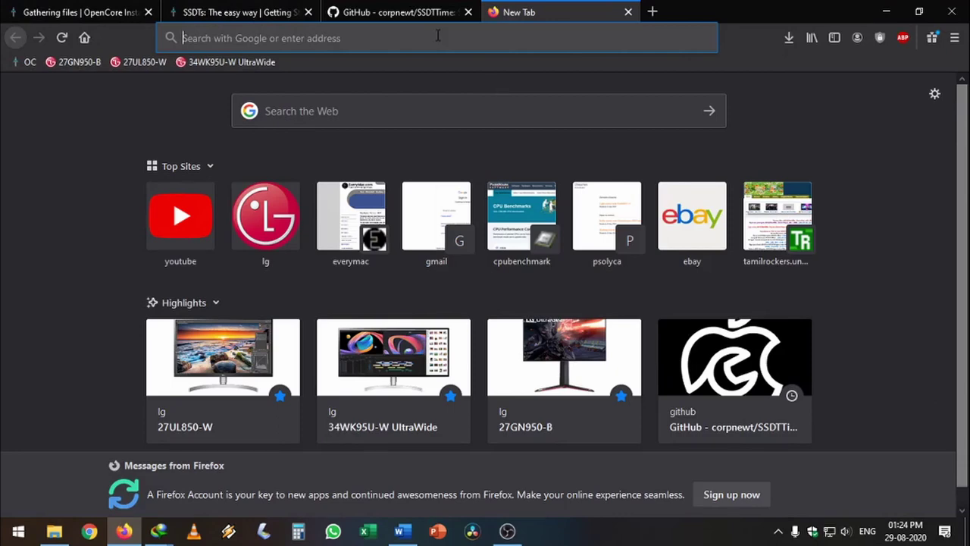
type("openc")
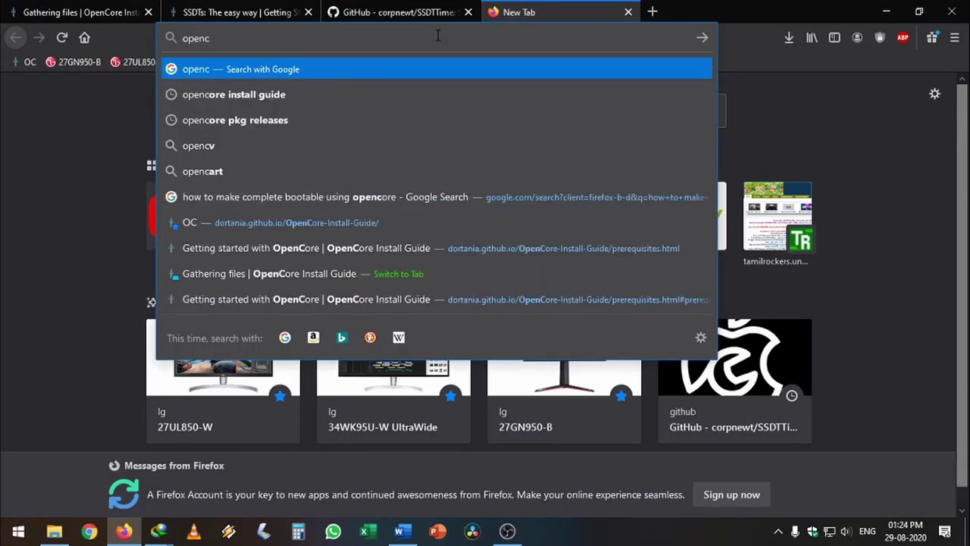
type("ore pkg")
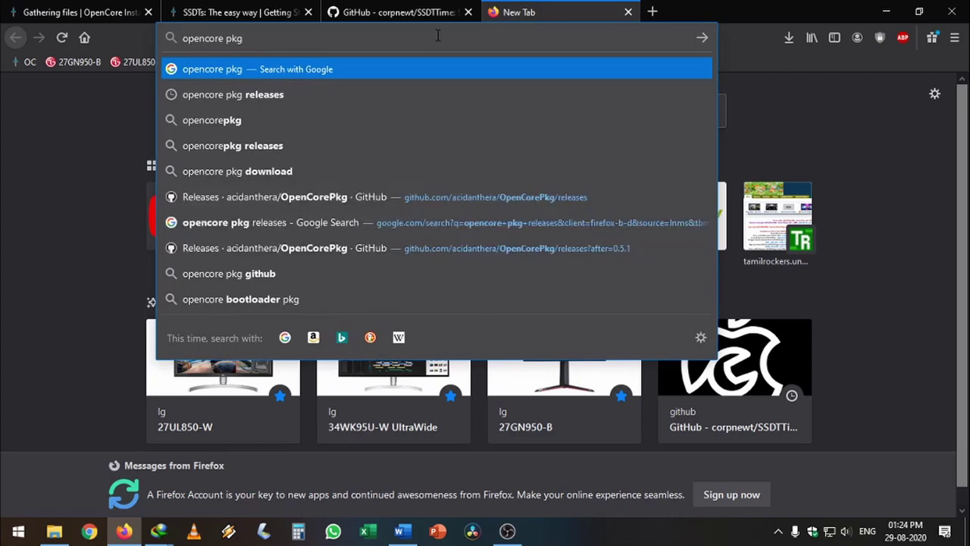
key("Return")
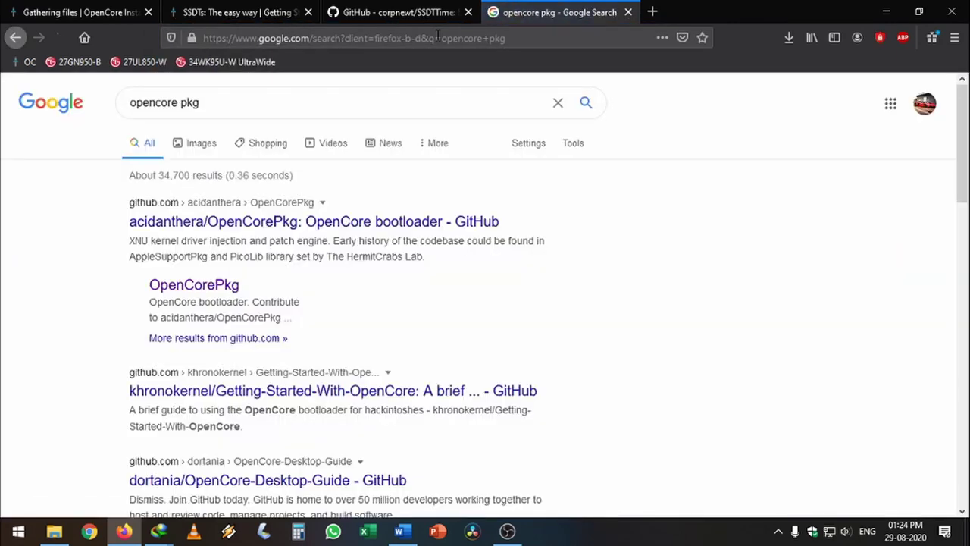
left_click(240, 225)
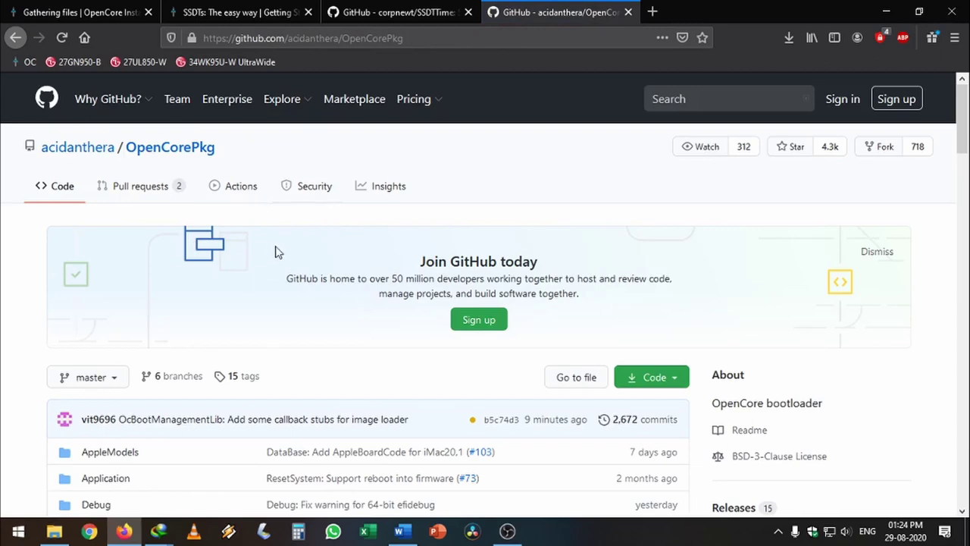
Step: Open the OpenCorePkg releases page and download OpenCore-0.6.0-RELEASE.zip from the 0.6.0 assets
scroll(269, 223, "down", 2)
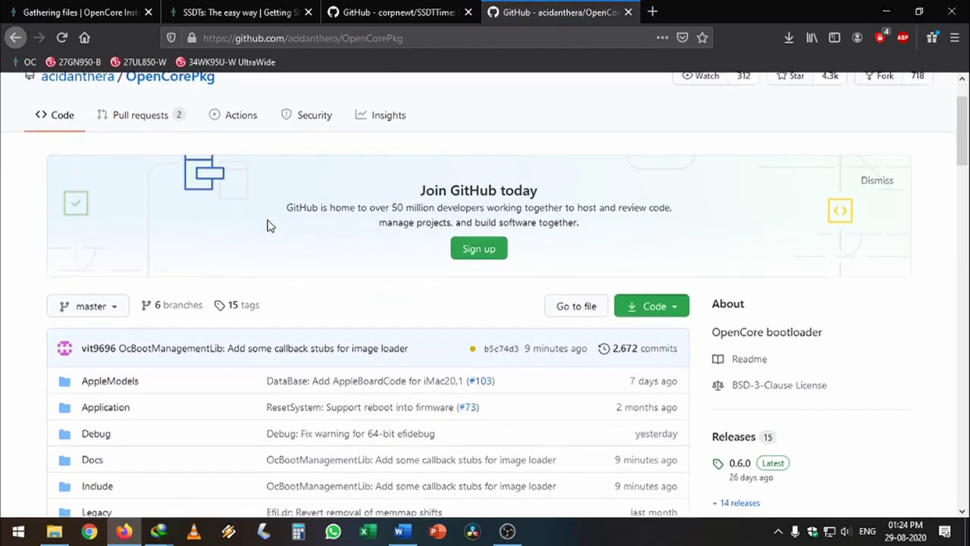
scroll(269, 223, "up", 2)
scroll(201, 180, "down", 5)
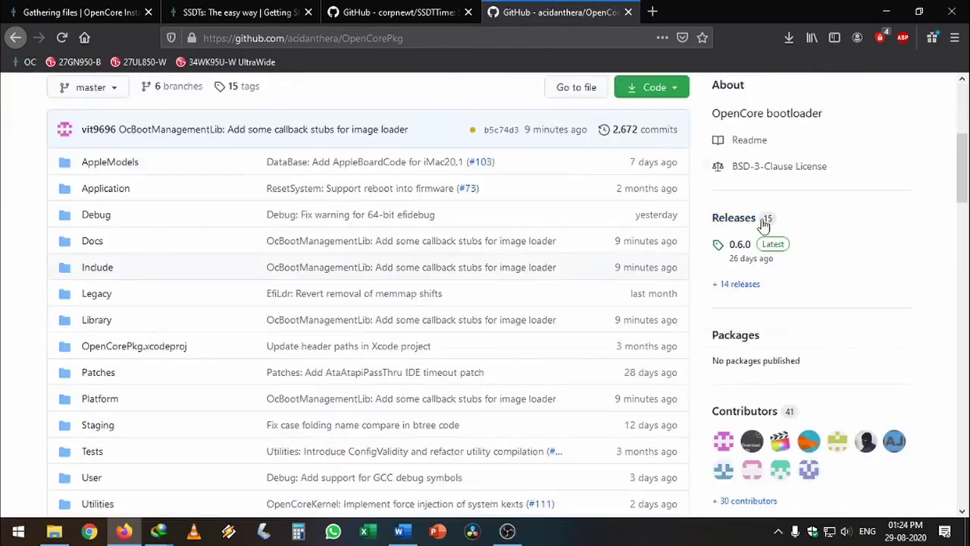
left_click(743, 225)
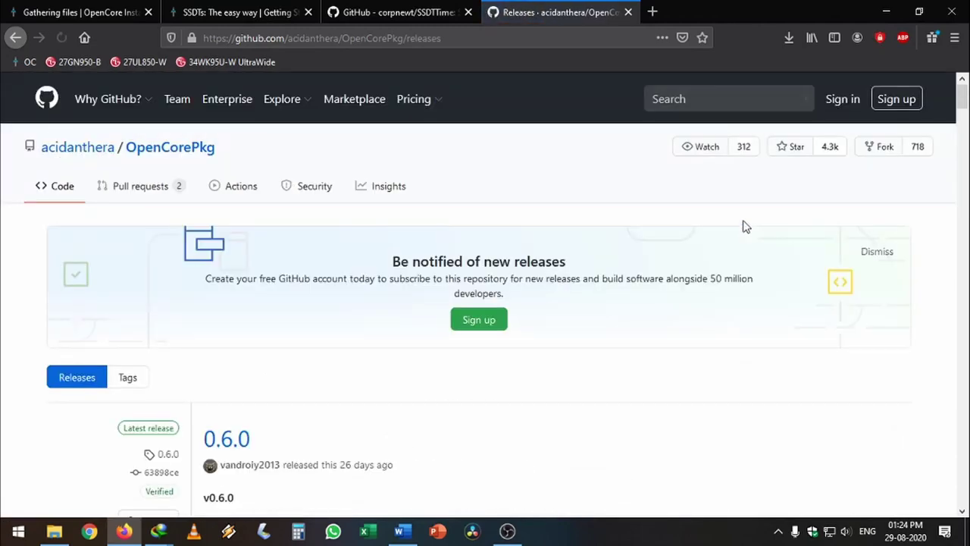
scroll(463, 266, "down", 3)
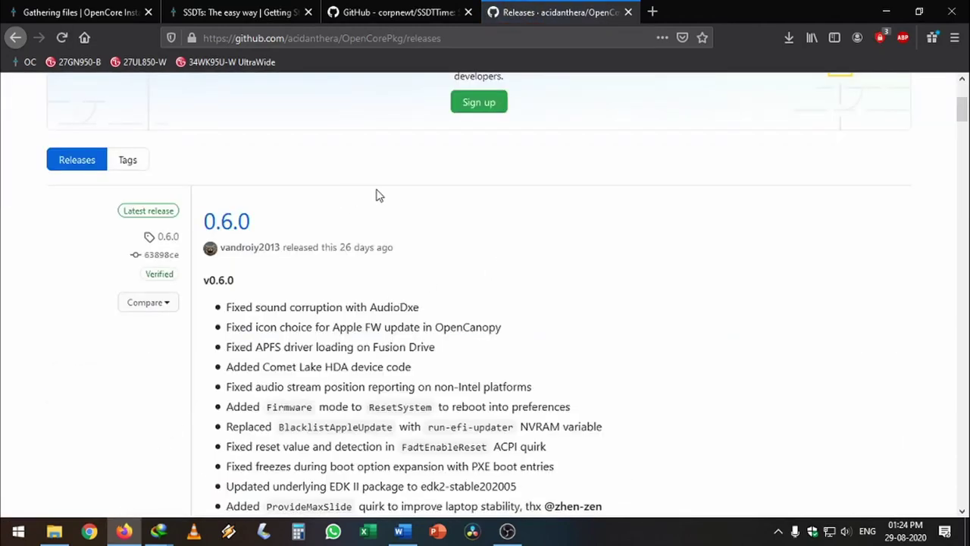
scroll(360, 239, "down", 3)
scroll(361, 240, "down", 8)
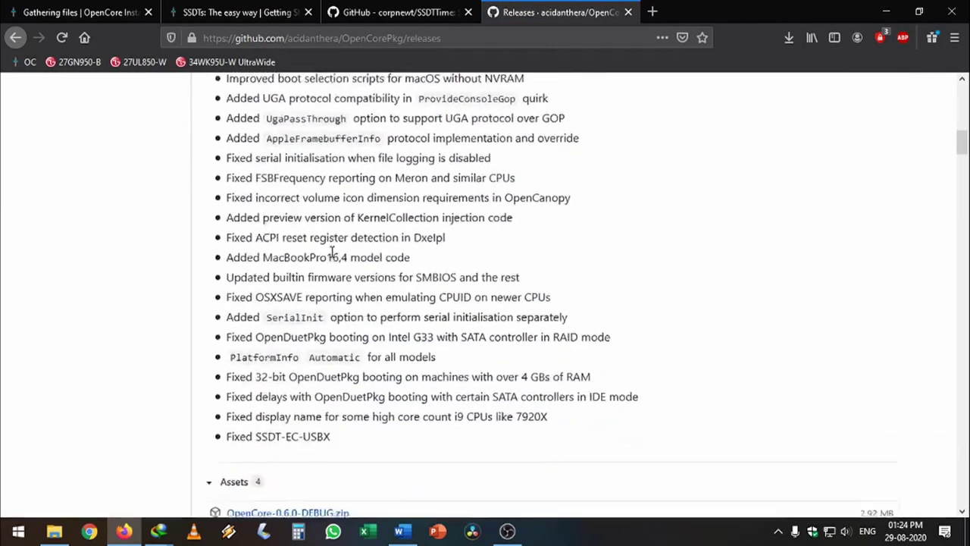
left_click(318, 235)
left_click(488, 326)
left_click(511, 311)
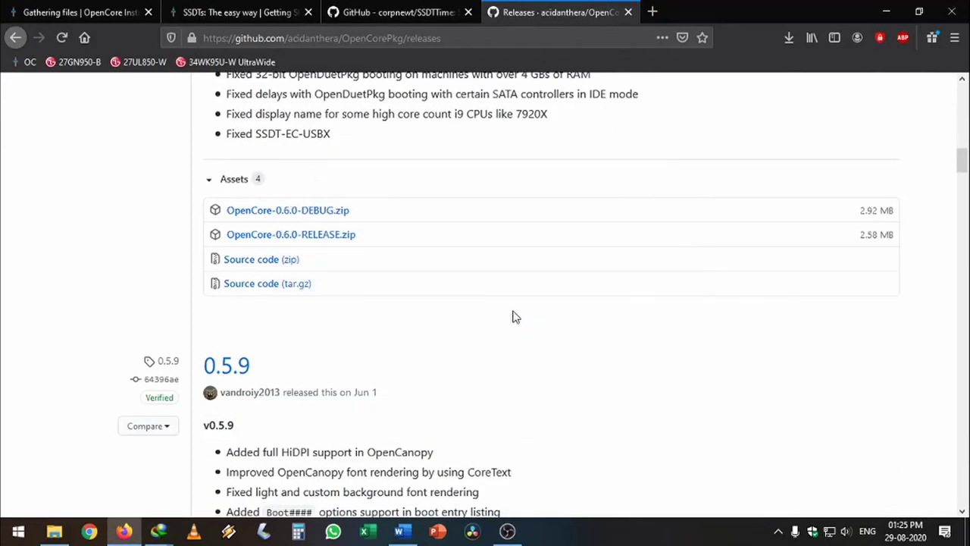
Step: Extract OpenCore-0.6.0-RELEASE.zip in Downloads to a folder of the same name and open it
right_click(449, 150)
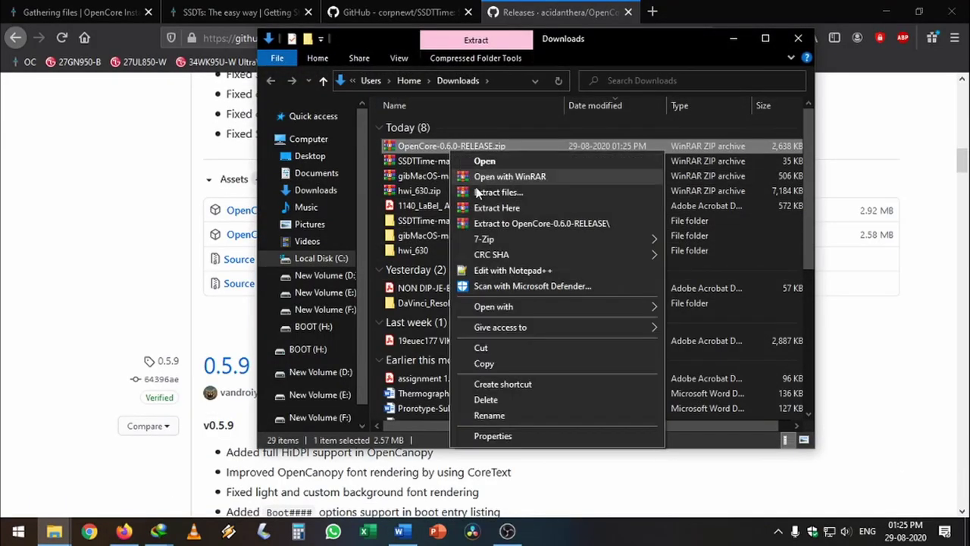
left_click(564, 225)
double_click(485, 217)
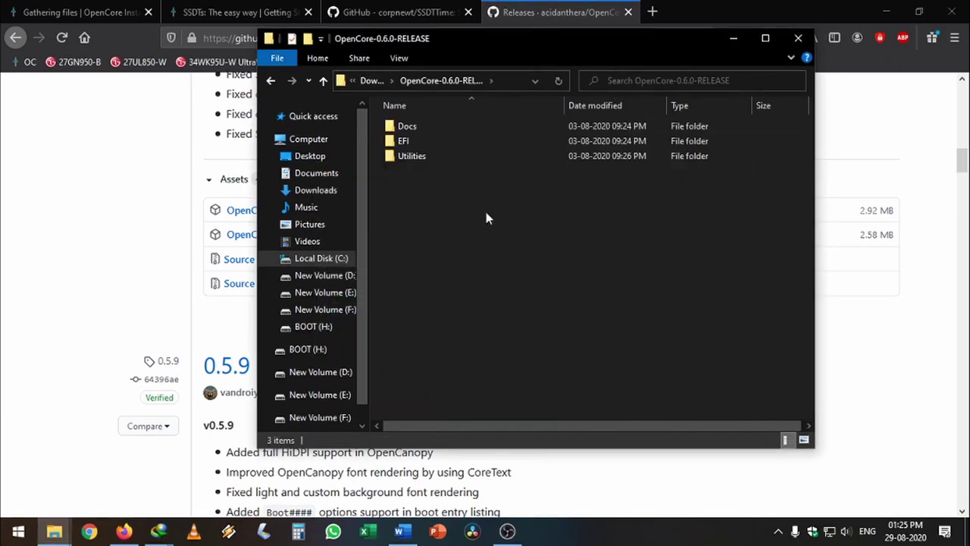
Step: Look into the AcpiSamples folder inside Docs, then copy Sample.plist from the Docs folder
double_click(445, 127)
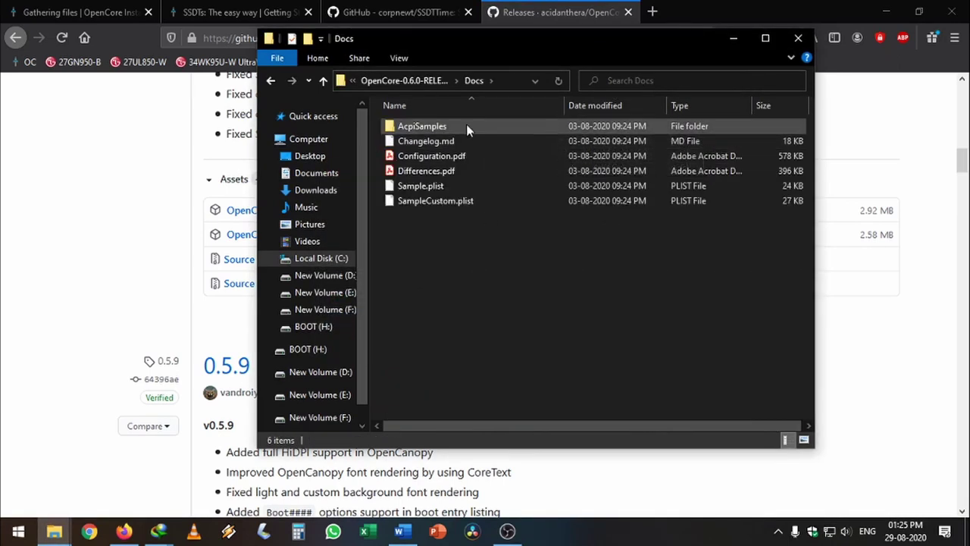
double_click(467, 127)
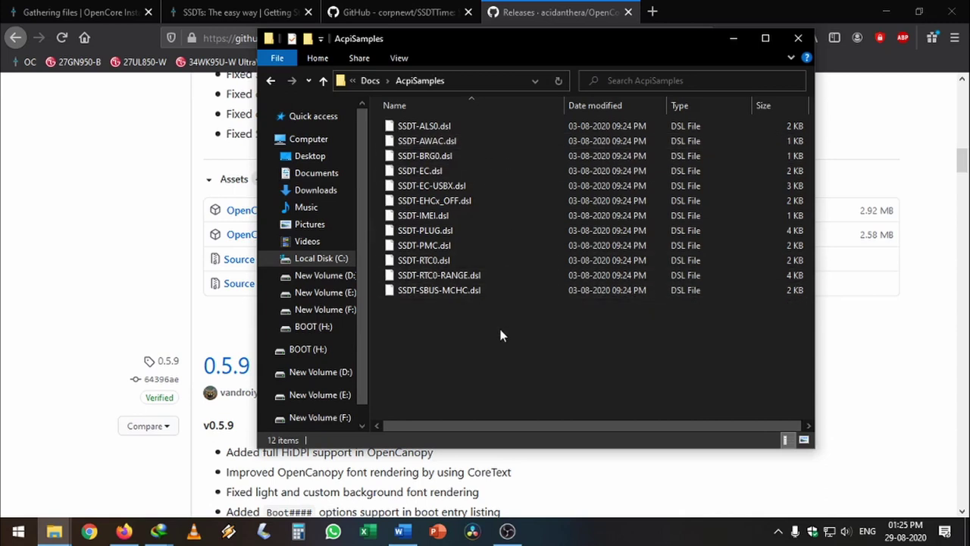
key("alt+Left")
left_click(421, 188)
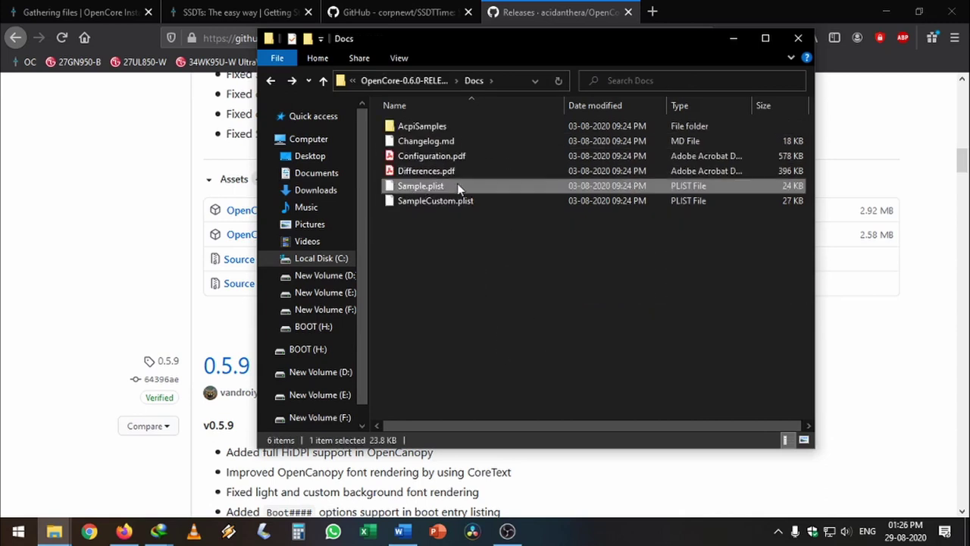
right_click(457, 190)
key("Escape")
Step: Paste Sample.plist into the EFI\OC folder on the BOOT (H:) drive
left_click(315, 327)
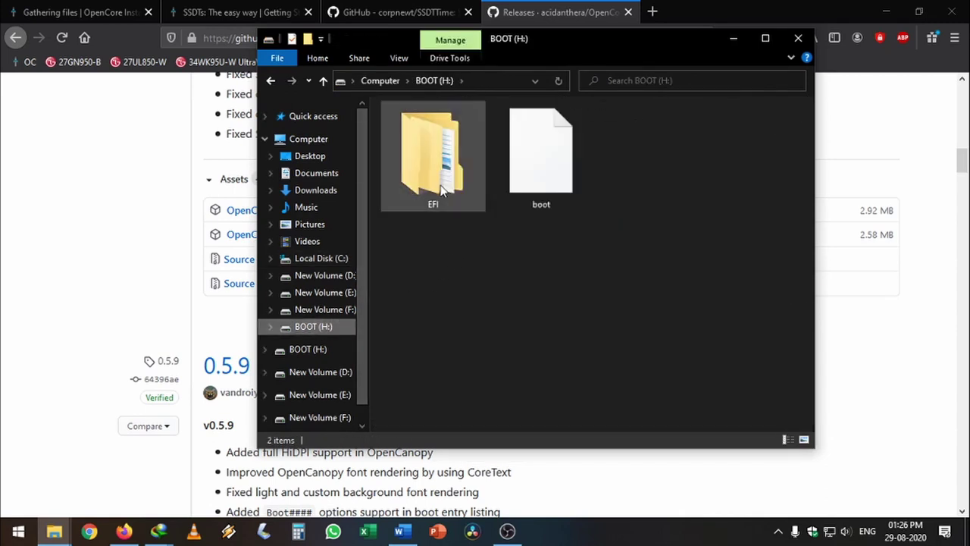
double_click(432, 159)
double_click(405, 139)
right_click(513, 358)
left_click(513, 356)
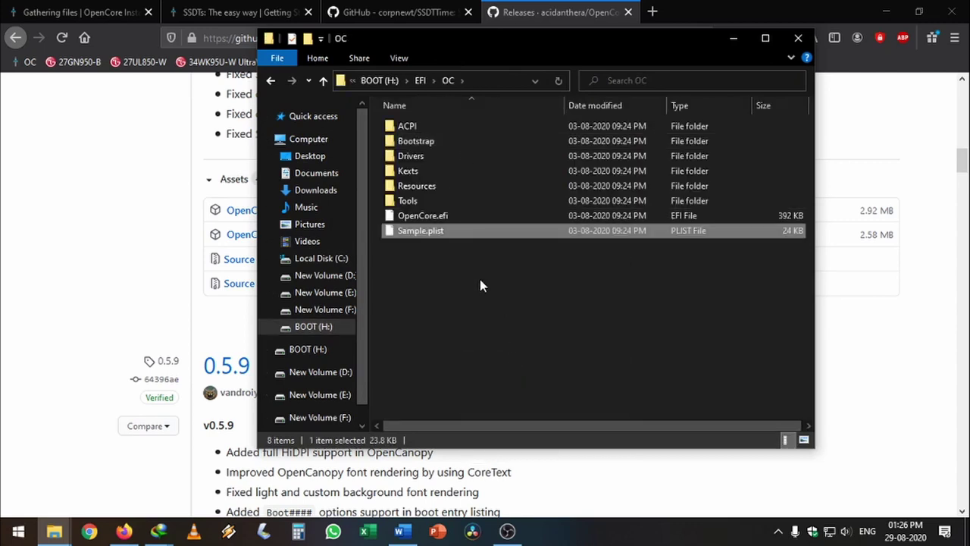
Step: Rename Sample.plist in the OC folder to config.plist
key("F2")
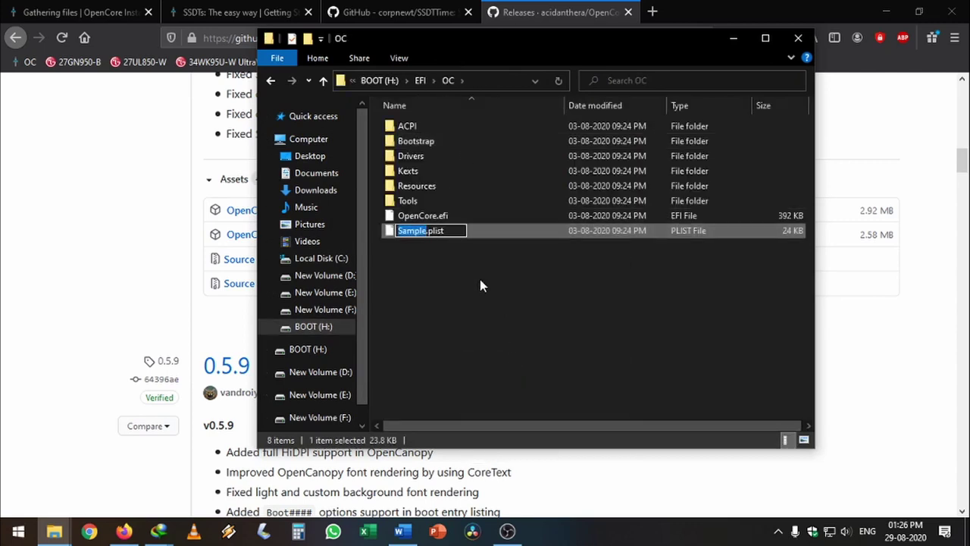
type("config")
left_click(513, 279)
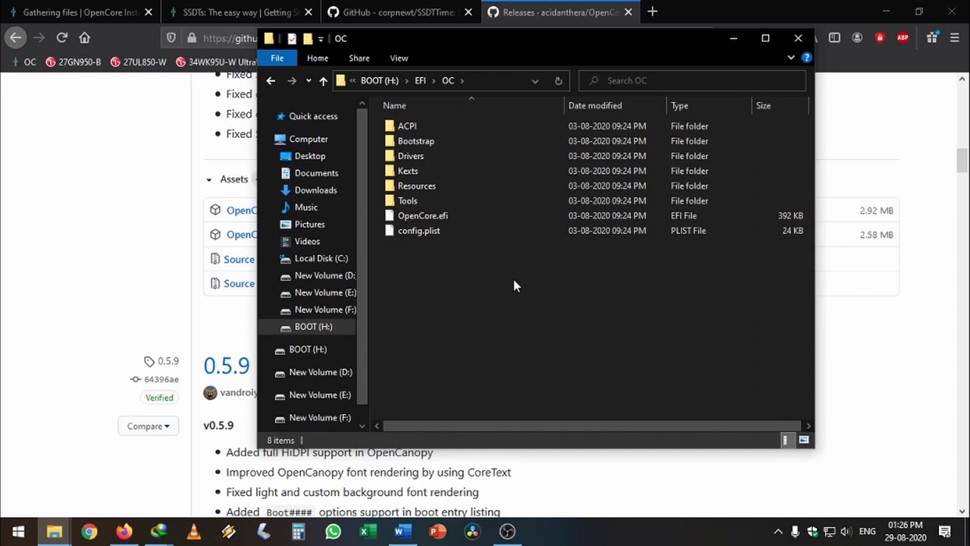
left_click(512, 234)
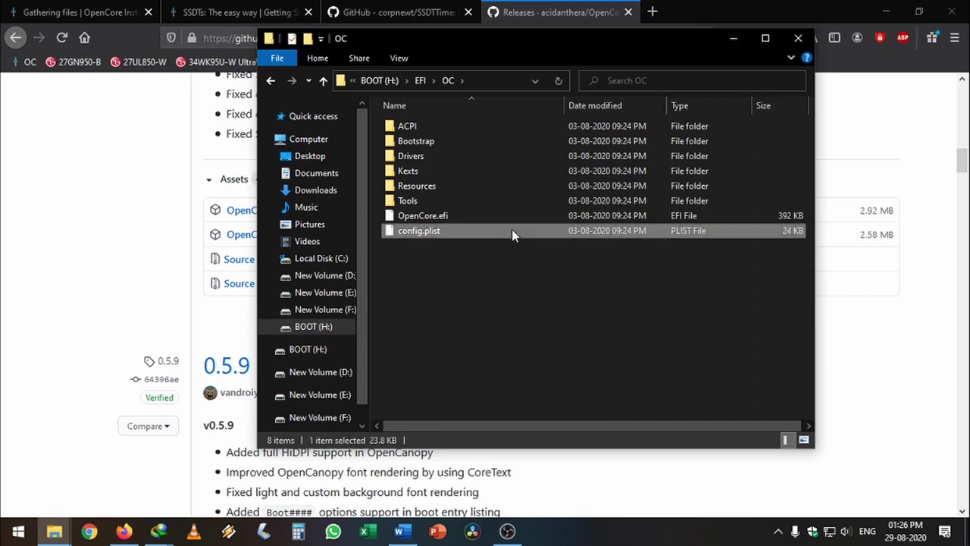
left_click(502, 255)
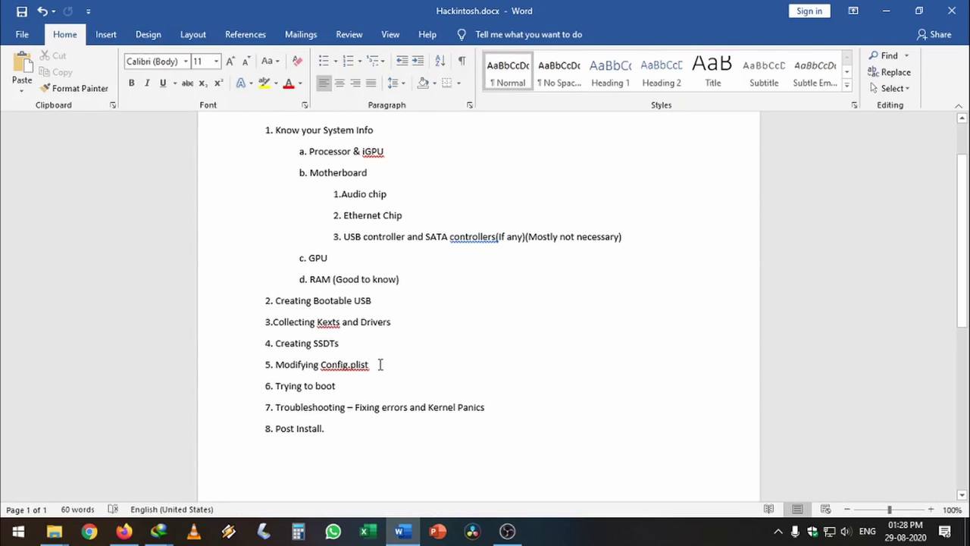
Step: Review the Hackintosh.docx outline, then minimize Word and the open windows to show the desktop
left_click(348, 407)
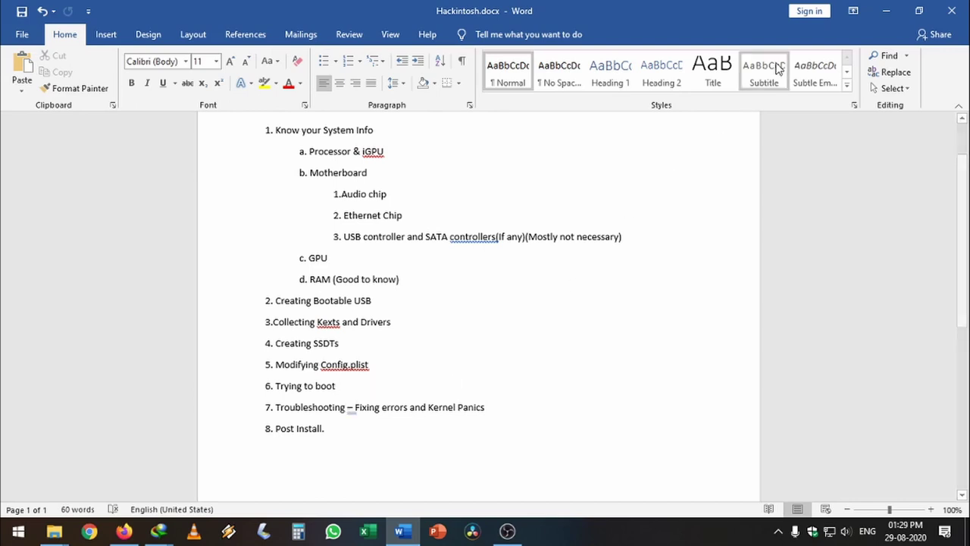
left_click(881, 12)
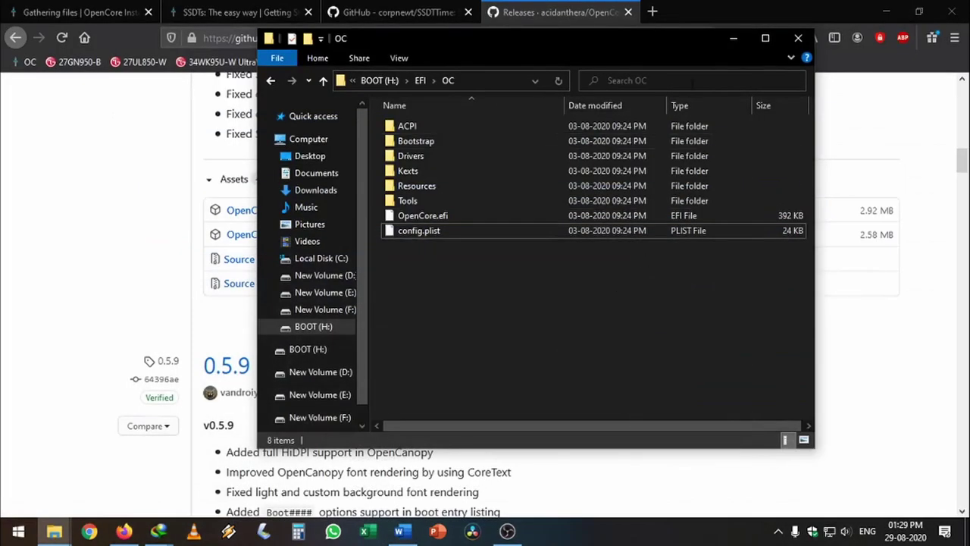
left_click_drag(733, 36, 715, 26)
left_click(734, 37)
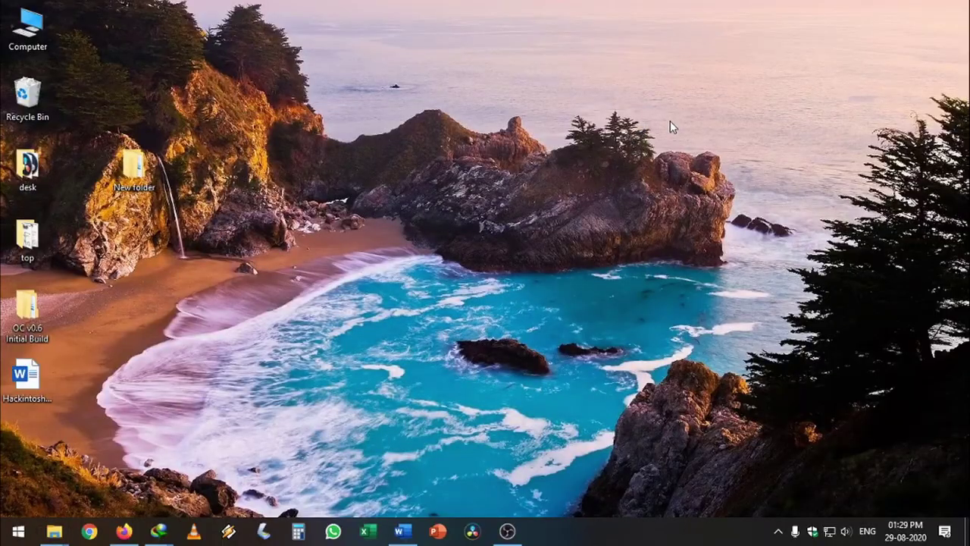